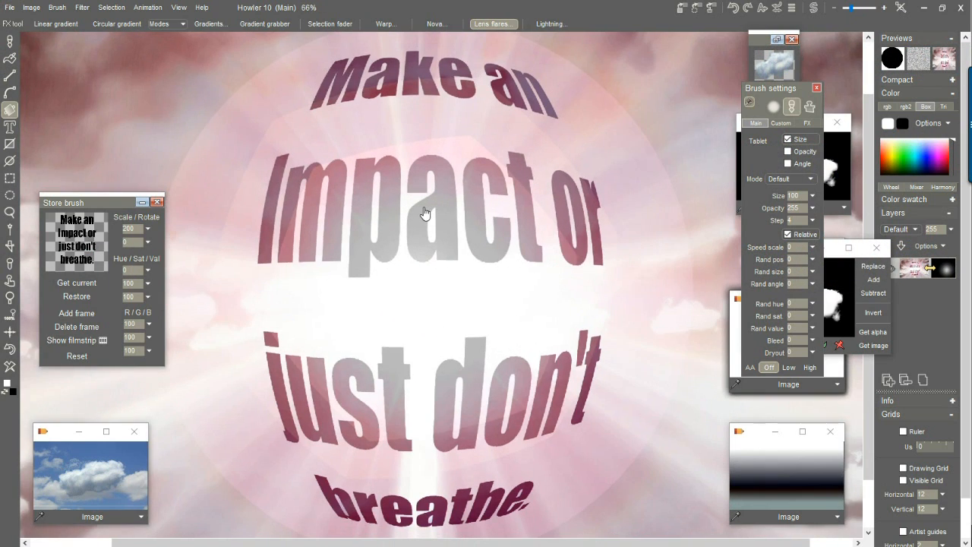
Store a copy of the warped-text sky image and recall the stored blue-sky cloud picture to the canvas
scroll(427, 214, "down", 1)
left_click_drag(505, 232, 609, 339)
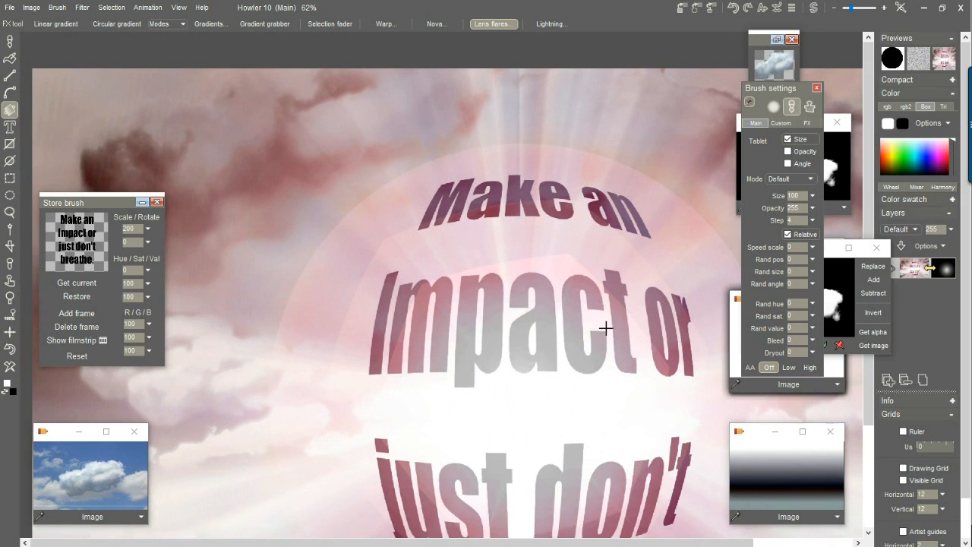
left_click_drag(304, 305, 310, 155)
left_click_drag(541, 264, 452, 297)
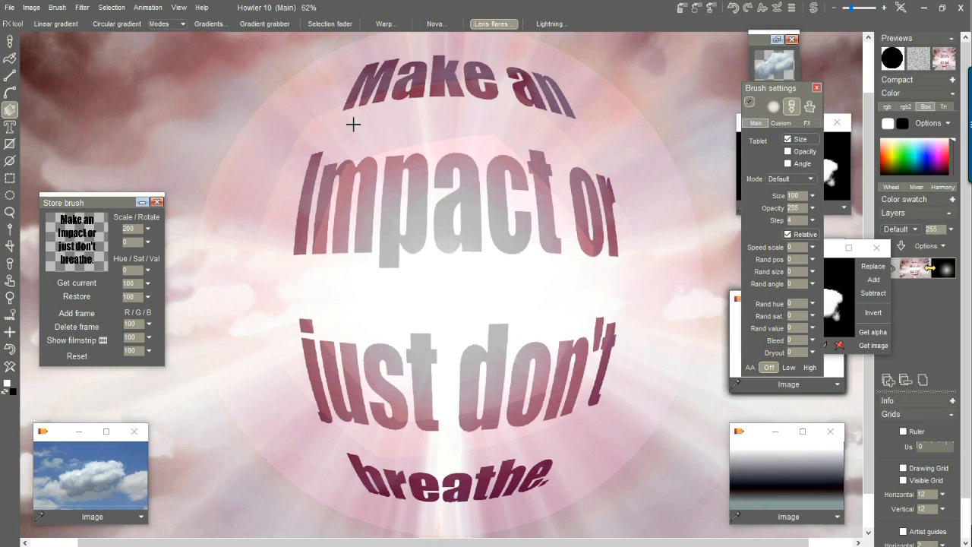
left_click(32, 7)
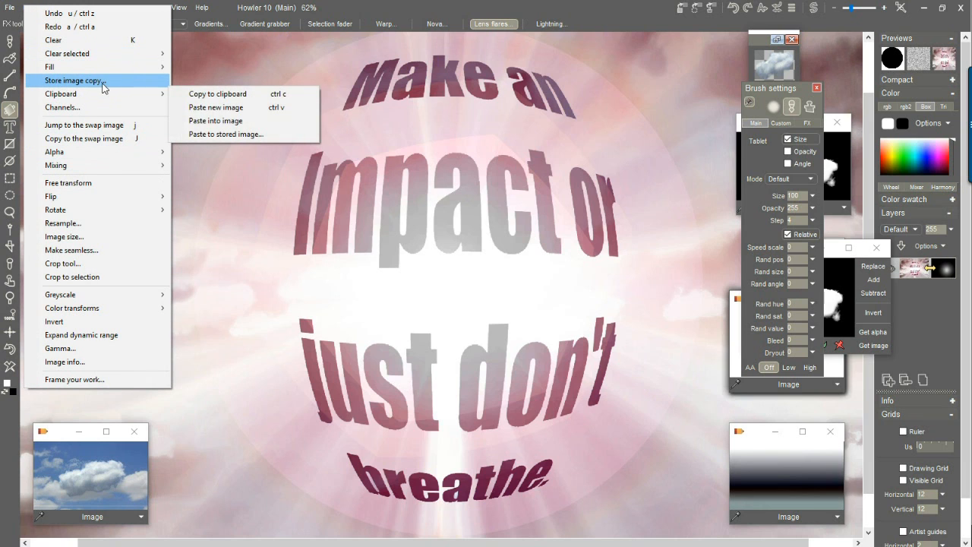
left_click(74, 80)
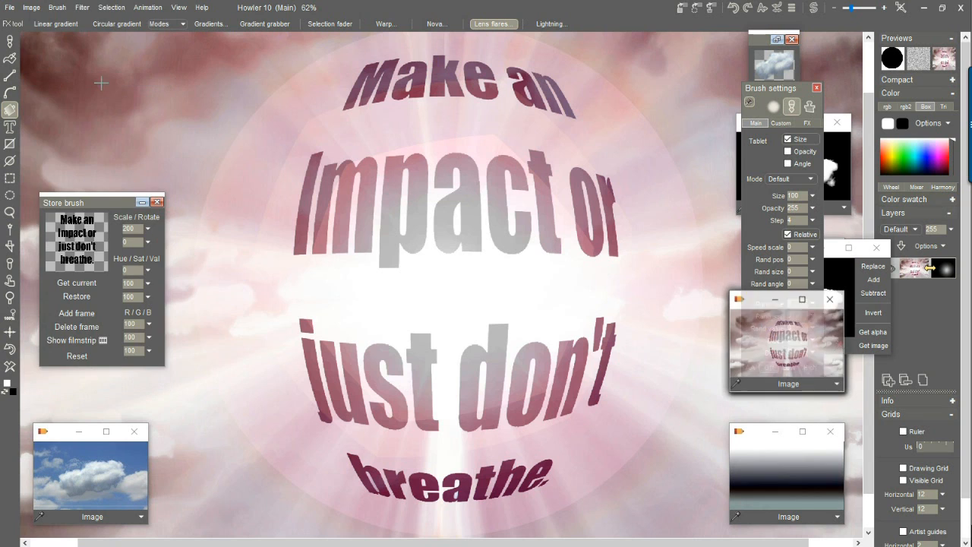
left_click(105, 479)
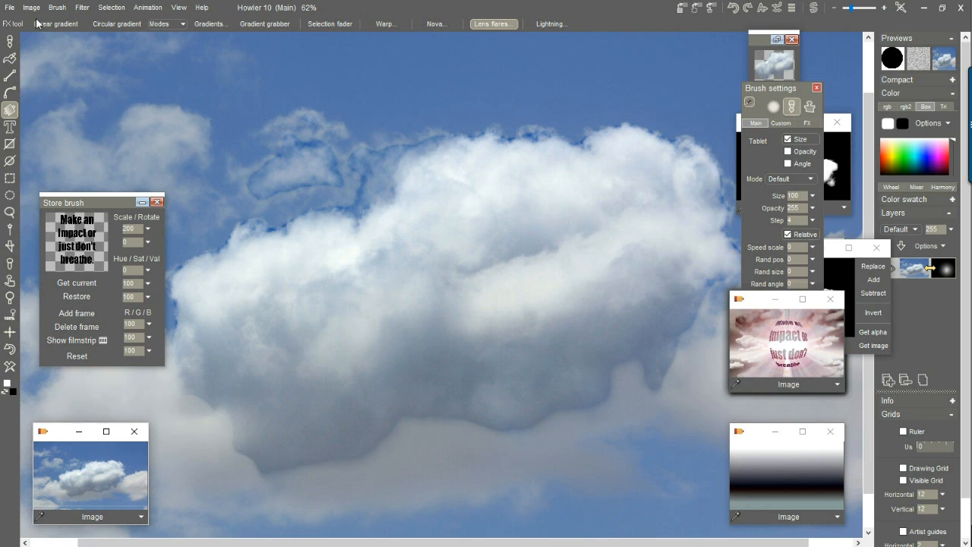
Bring up the dialog for opening an image from the cloud images folder and widen its thumbnail area
left_click(6, 6)
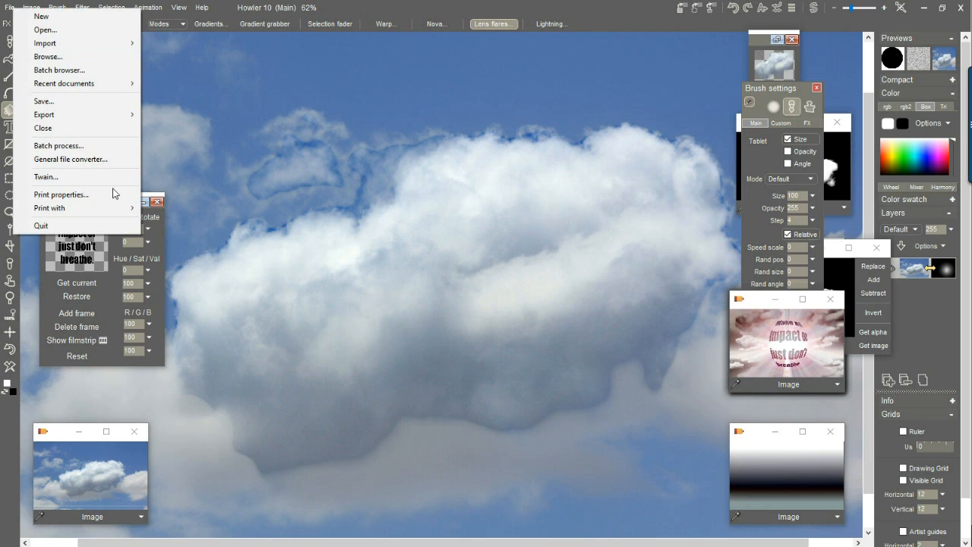
left_click(57, 32)
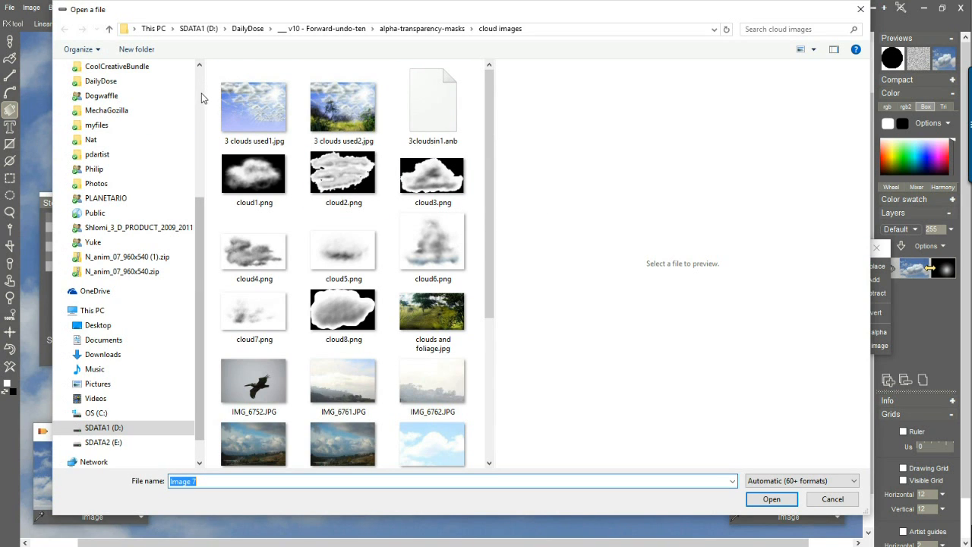
left_click_drag(206, 84, 85, 85)
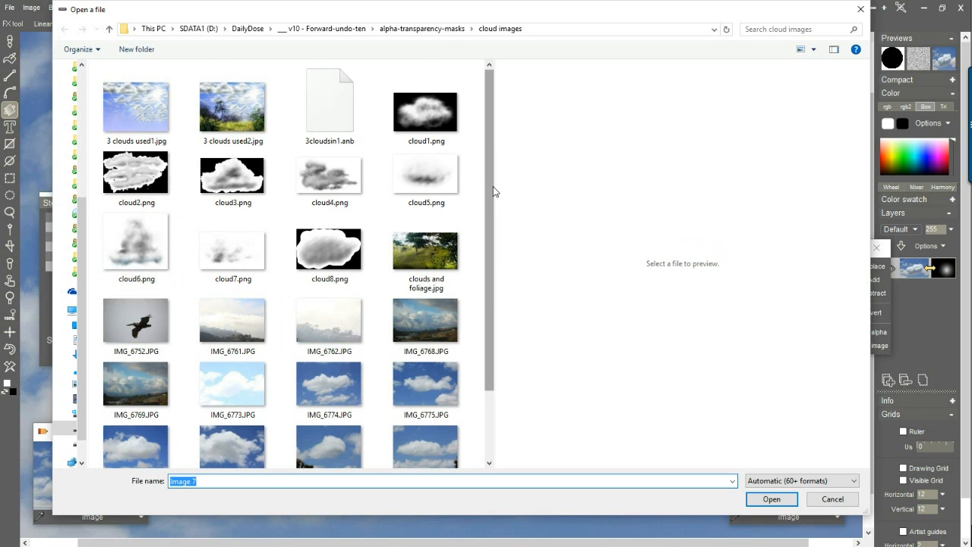
Preview the sky photos in the cloud images folder, including IMG_6774, IMG_6779, IMG_6777, IMG_6773, IMG_6762 and IMG_6761
left_click(339, 402)
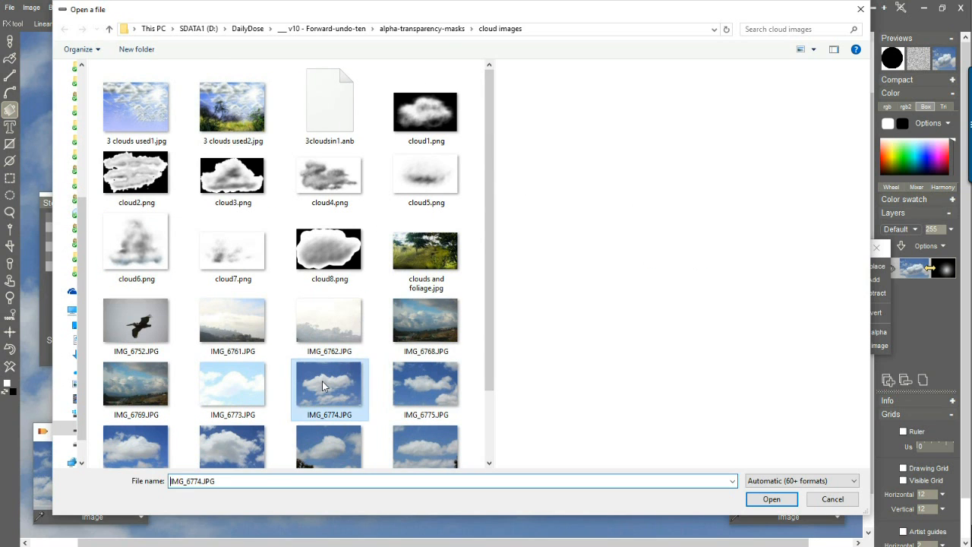
left_click(432, 387)
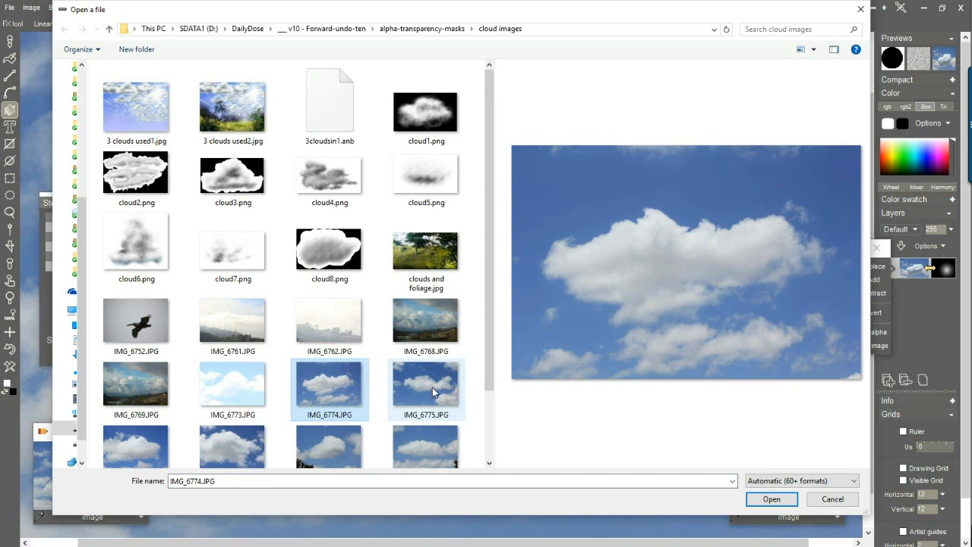
left_click(328, 448)
left_click(429, 434)
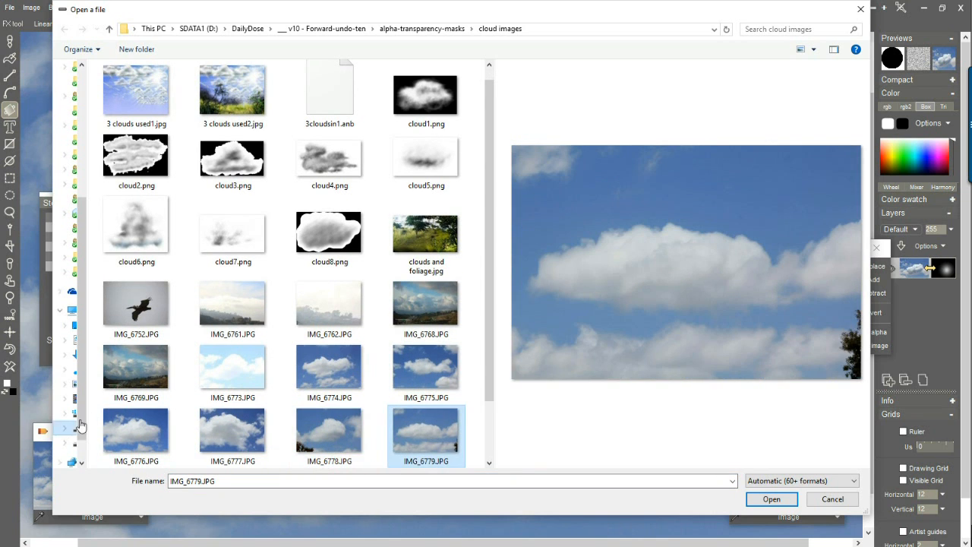
left_click(133, 427)
left_click(255, 426)
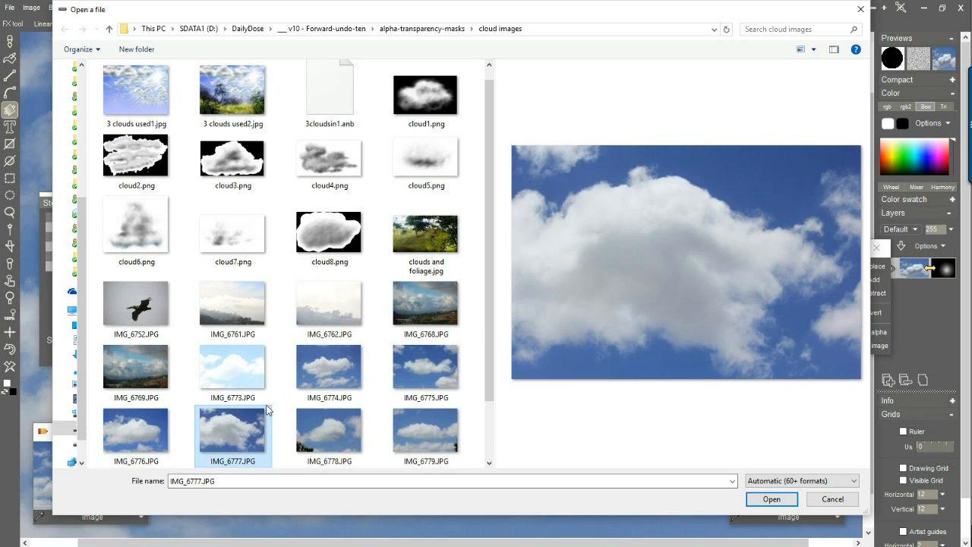
left_click(228, 365)
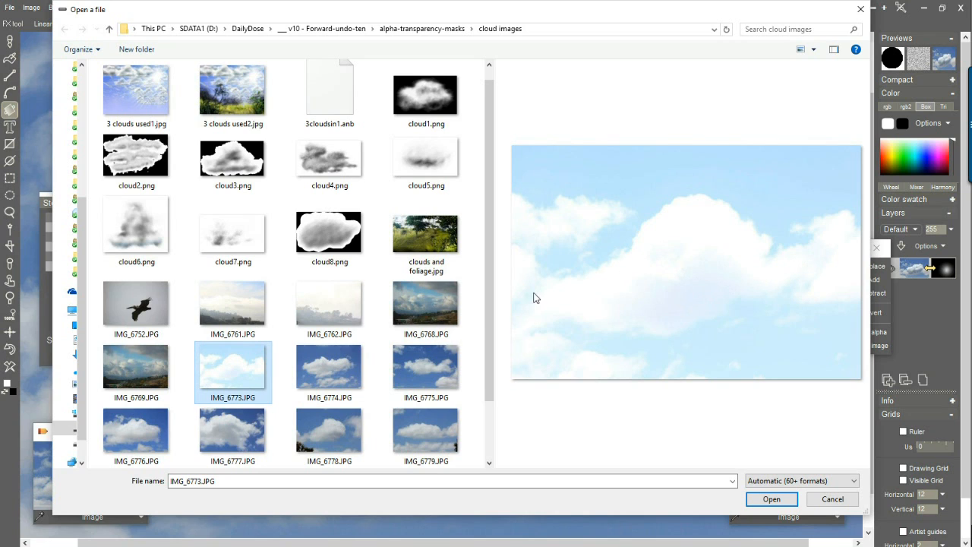
left_click(330, 313)
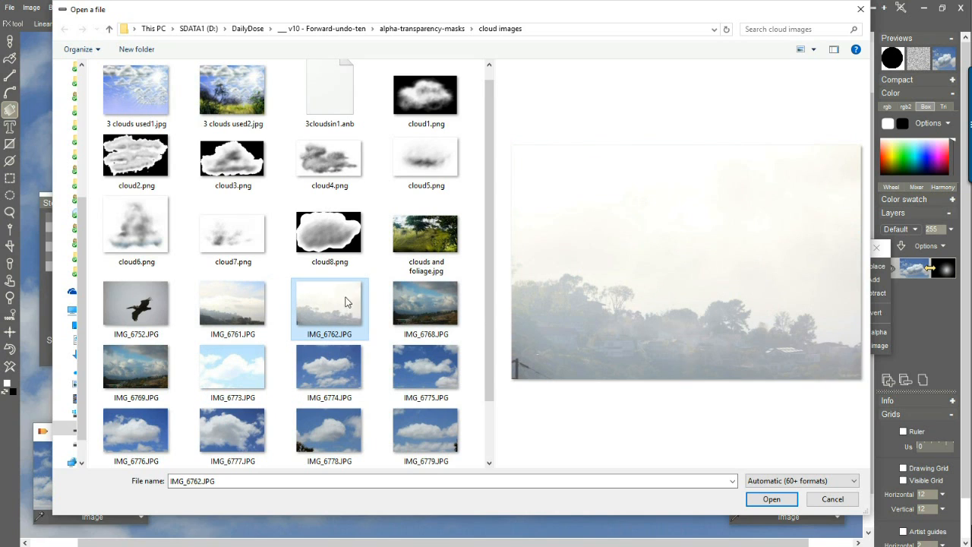
left_click(220, 303)
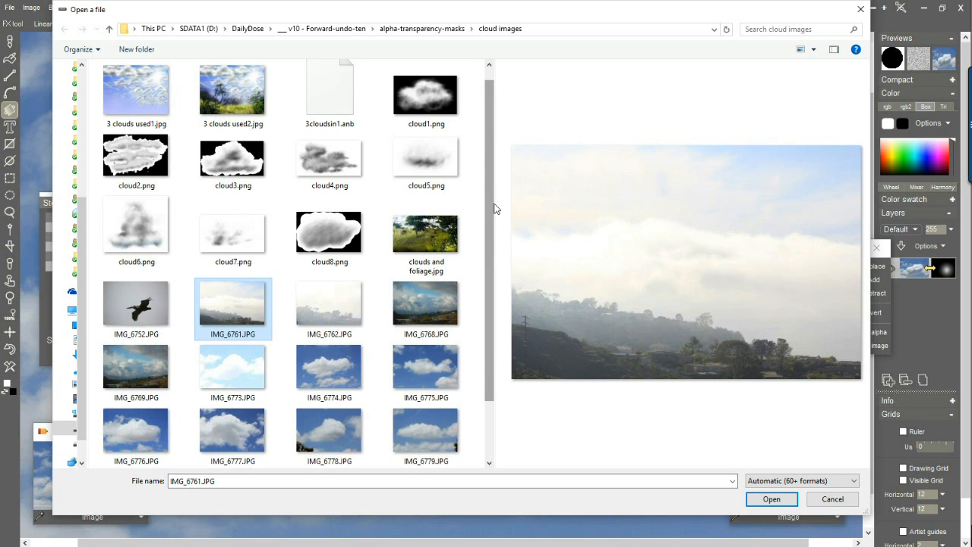
Widen the thumbnail area further and preview IMG_6780.JPG and IMG_6768.JPG
left_click_drag(496, 202, 524, 190)
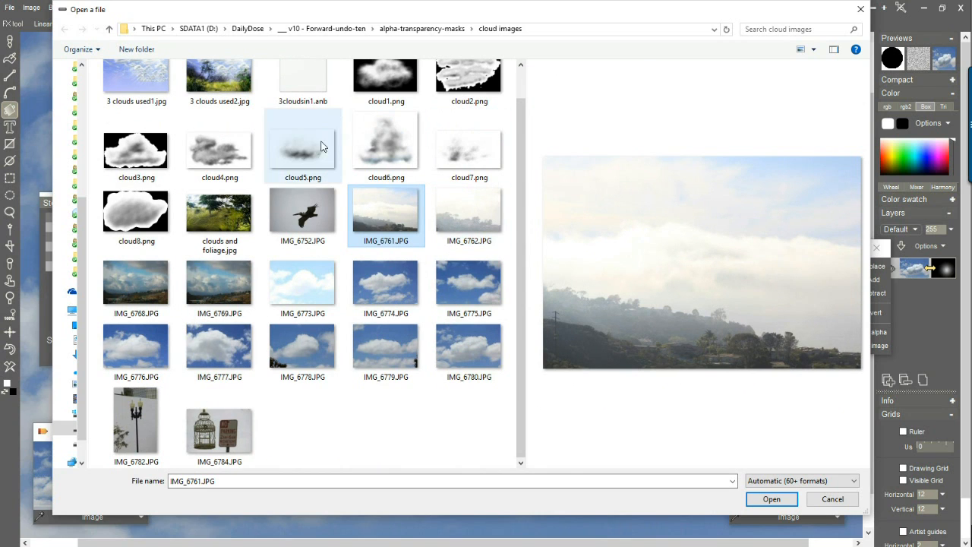
left_click(487, 348)
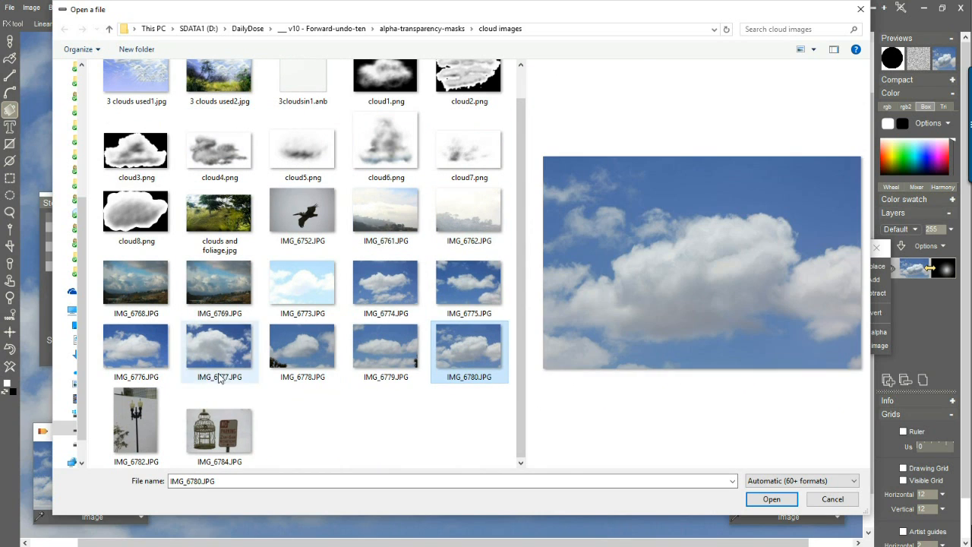
scroll(348, 281, "up", 1)
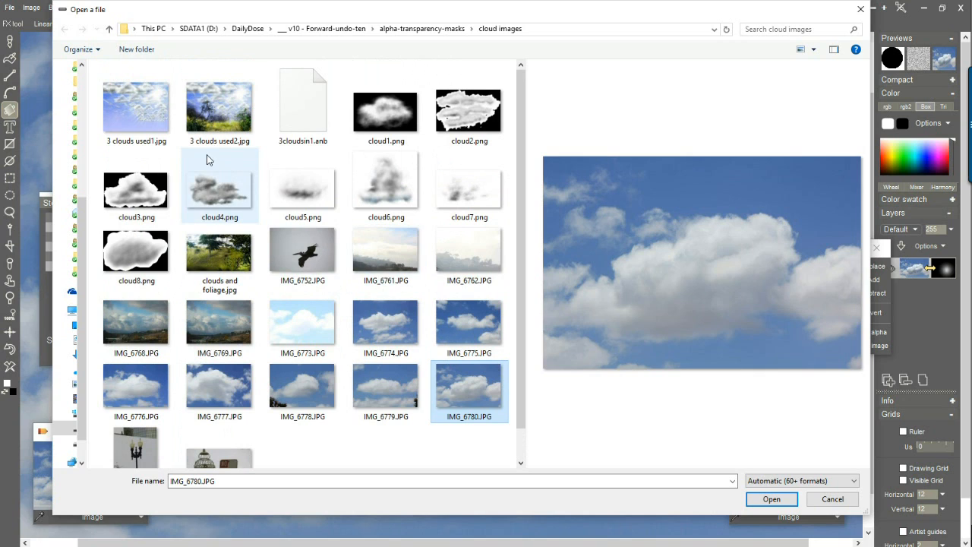
left_click(129, 322)
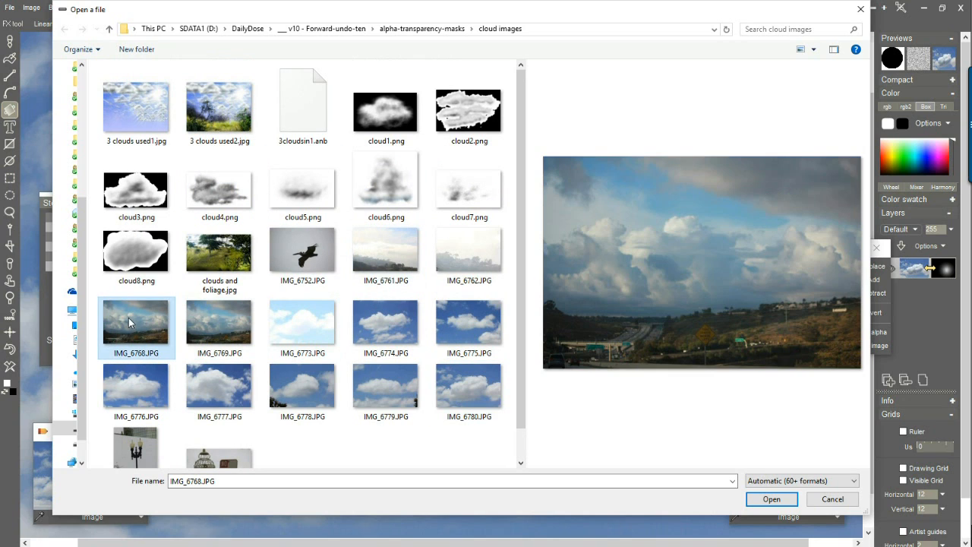
Resize the preview area to examine the clouds and landscape in IMG_6768.JPG at larger and smaller sizes
left_click_drag(527, 251, 192, 255)
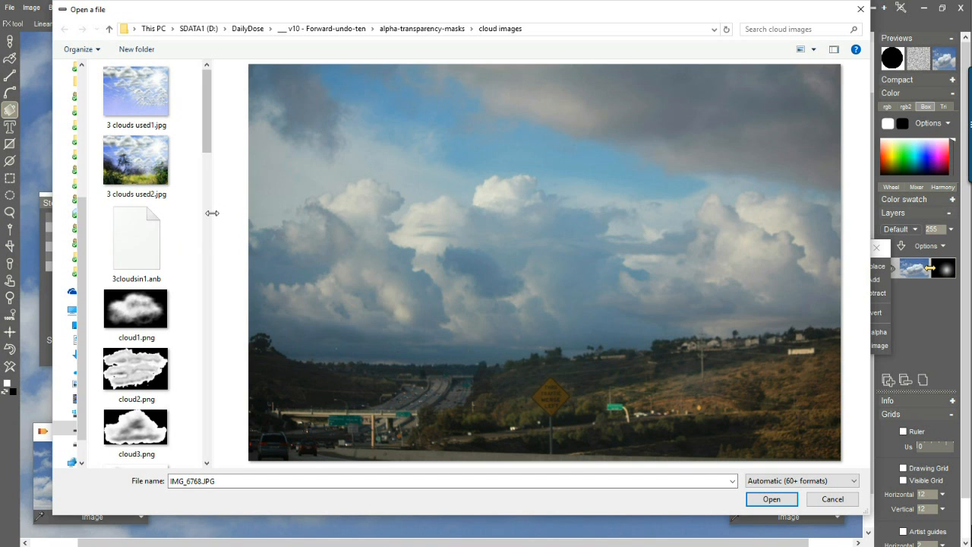
left_click_drag(213, 213, 344, 219)
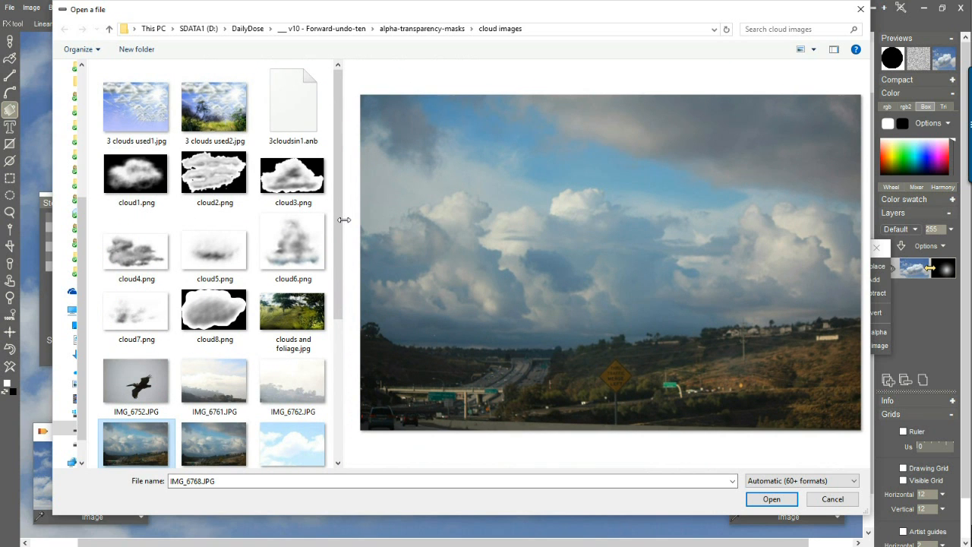
left_click_drag(344, 219, 240, 202)
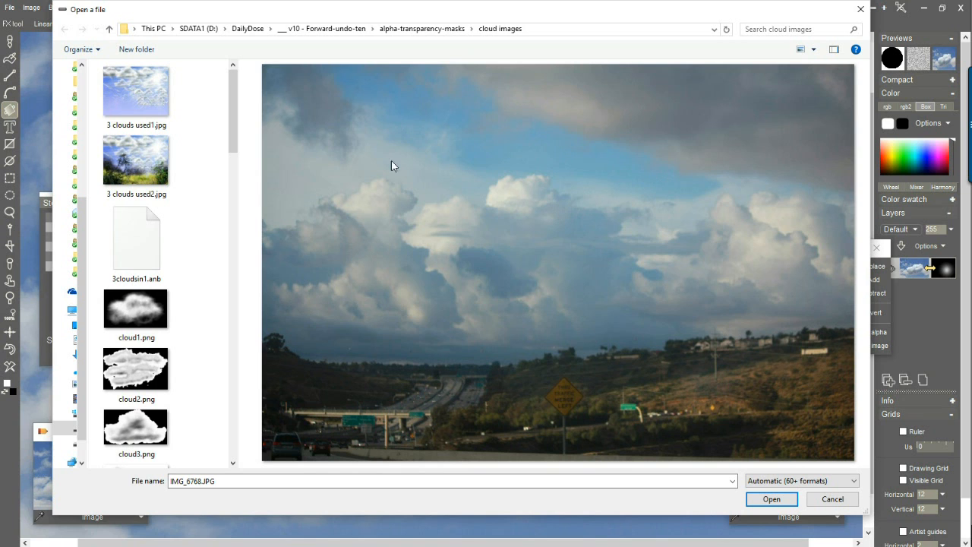
left_click_drag(241, 206, 490, 224)
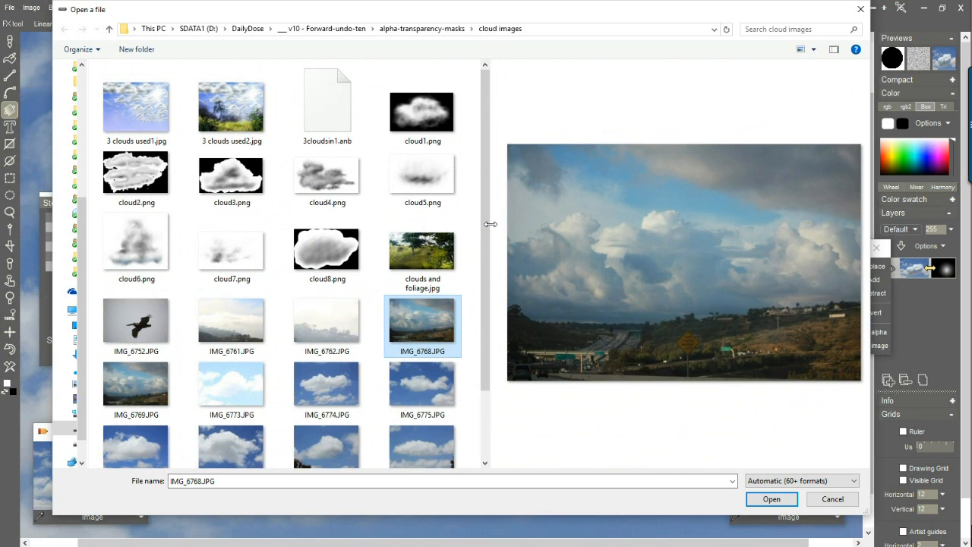
Compare the cloud shapes and backgrounds in IMG_6774 through IMG_6779 and IMG_6768 using the file previews
left_click(305, 377)
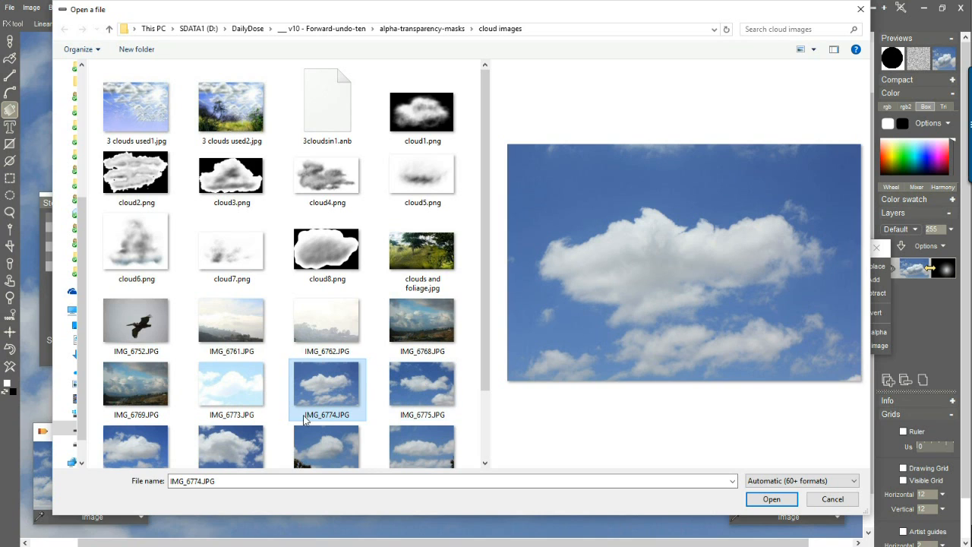
scroll(130, 454, "down", 1)
left_click(131, 447)
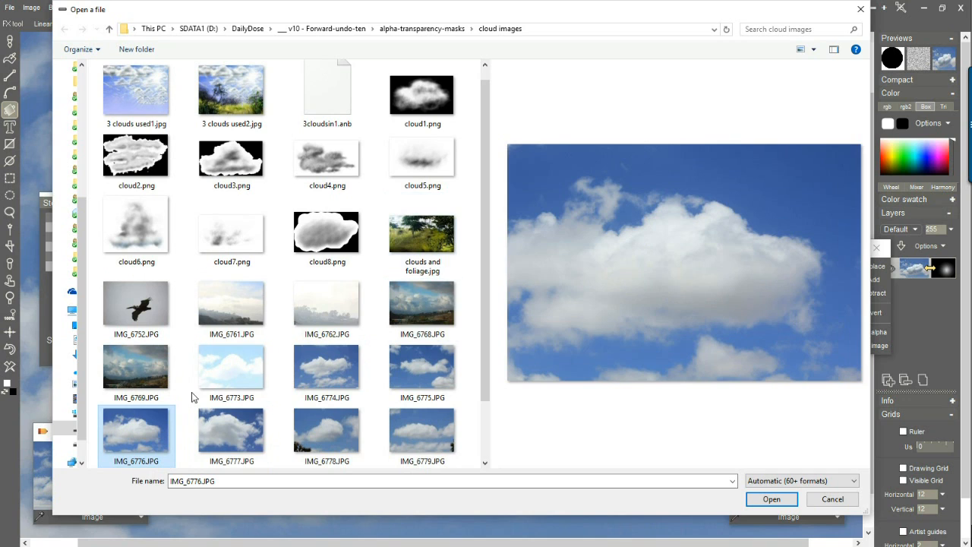
left_click(234, 435)
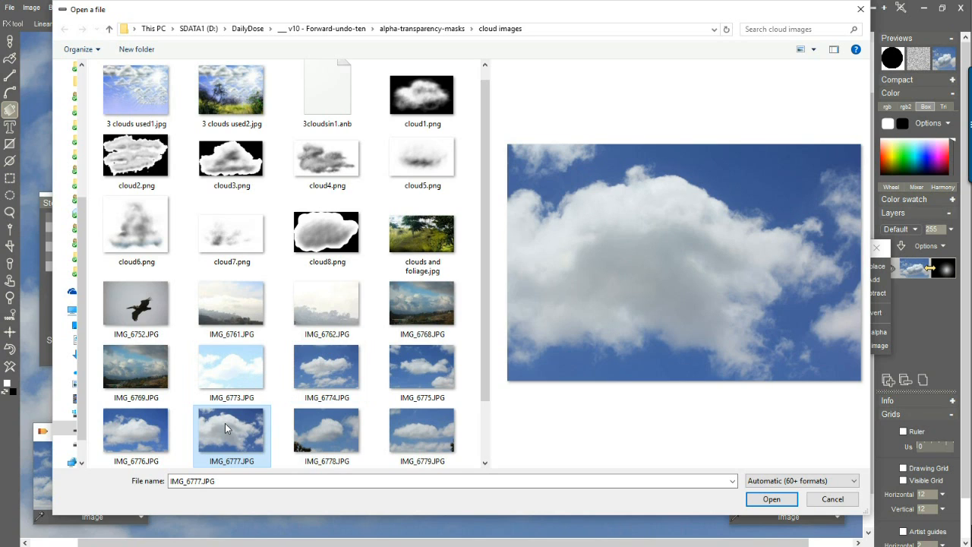
left_click(338, 368)
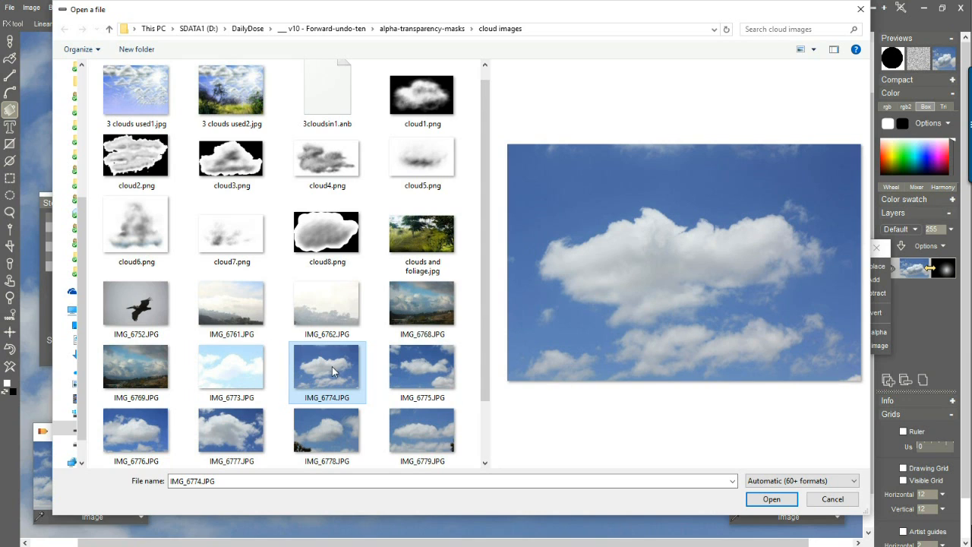
left_click(423, 377)
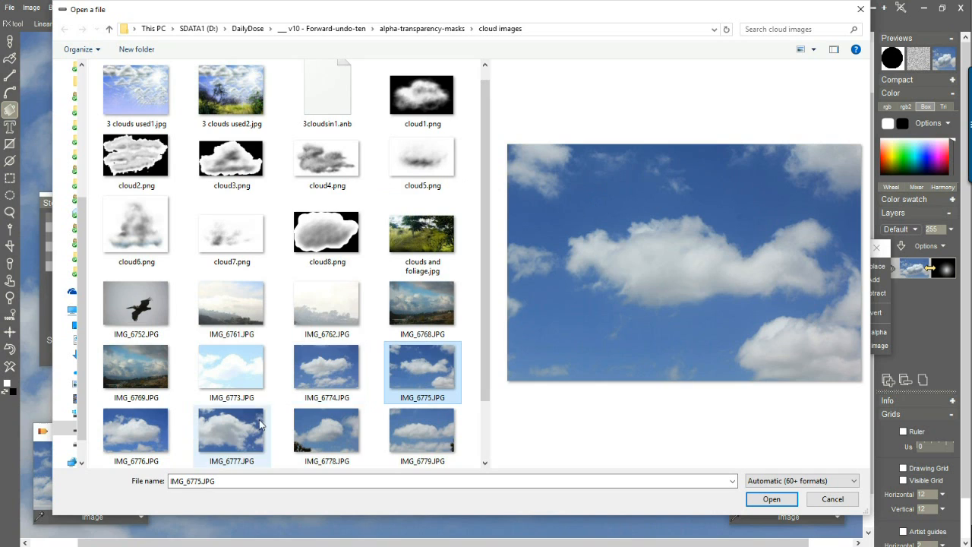
left_click(417, 430)
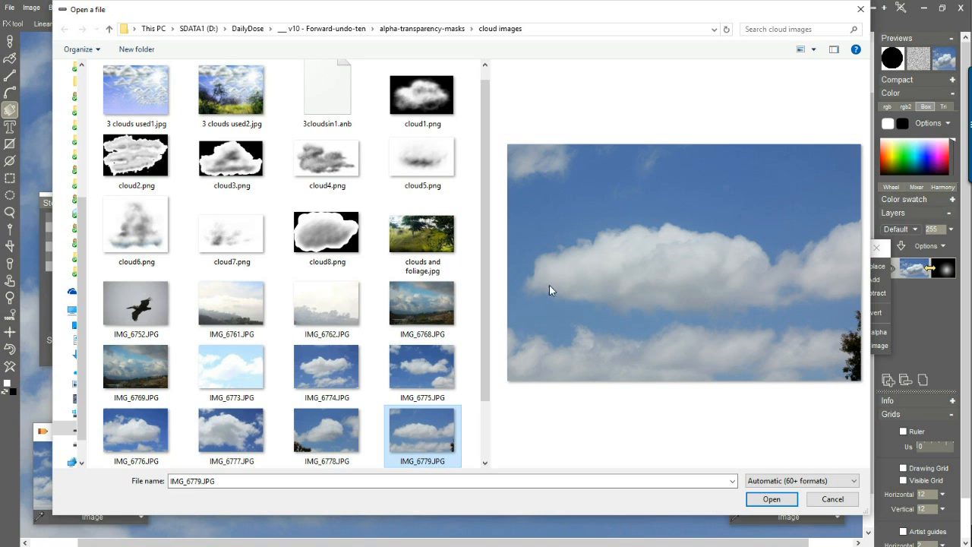
left_click(412, 306)
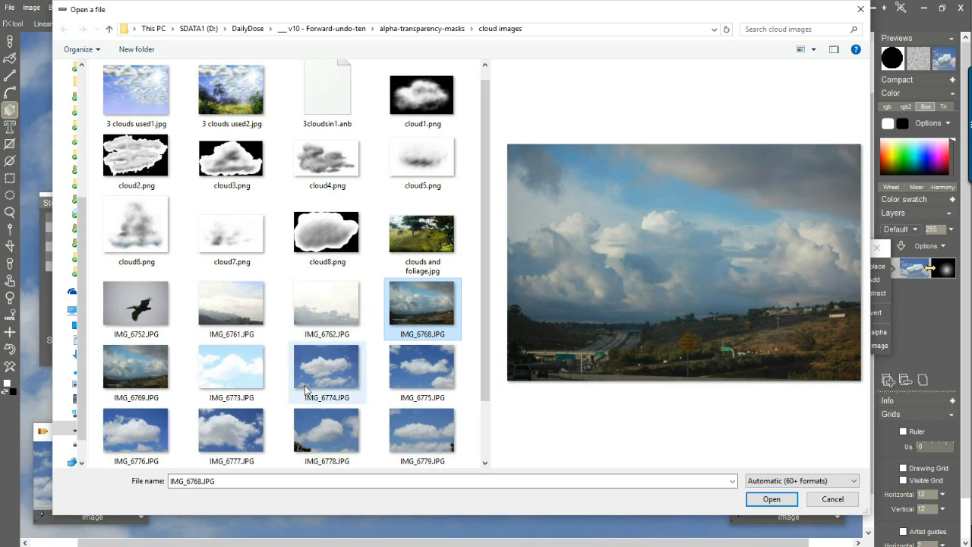
left_click(133, 422)
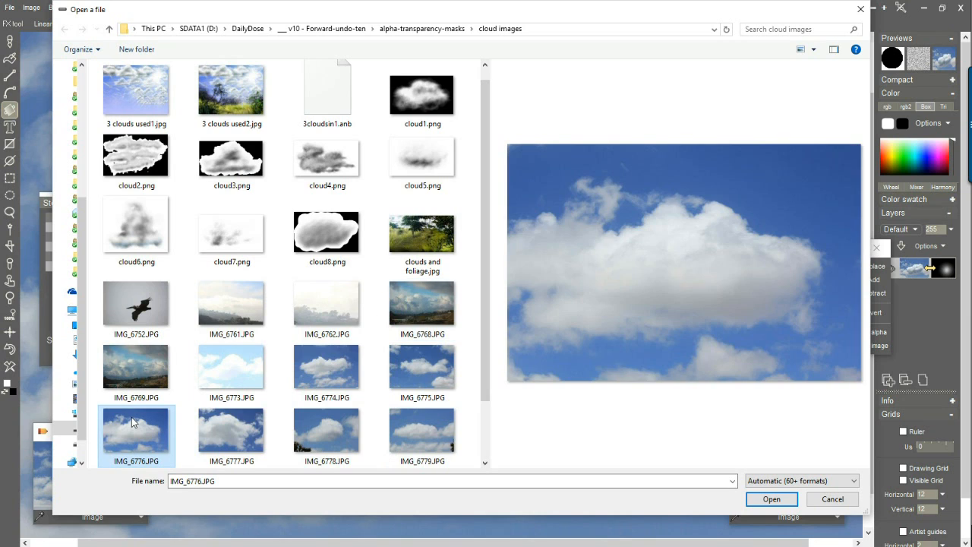
left_click(330, 432)
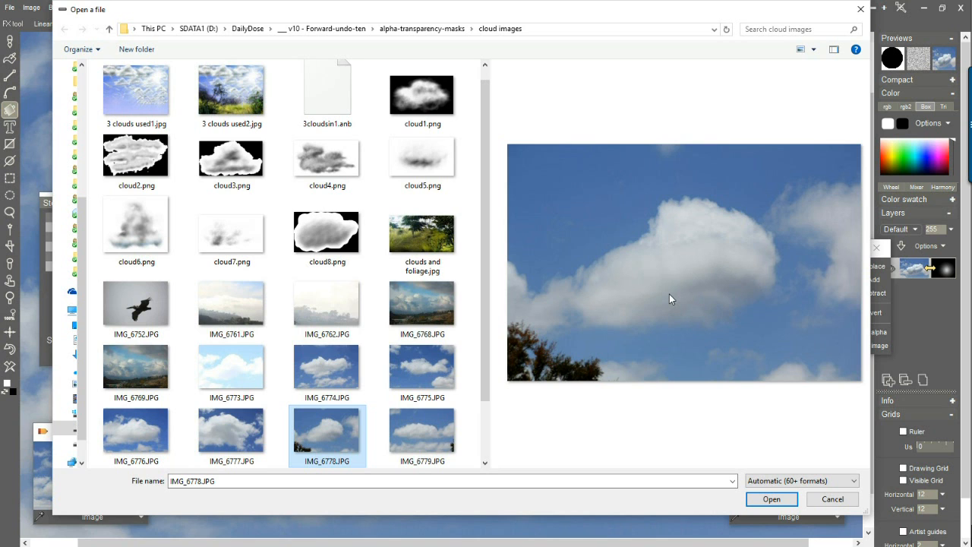
Open the large gray cloud photo, replacing the existing canvas image, and close the Store brush panel
left_click(772, 499)
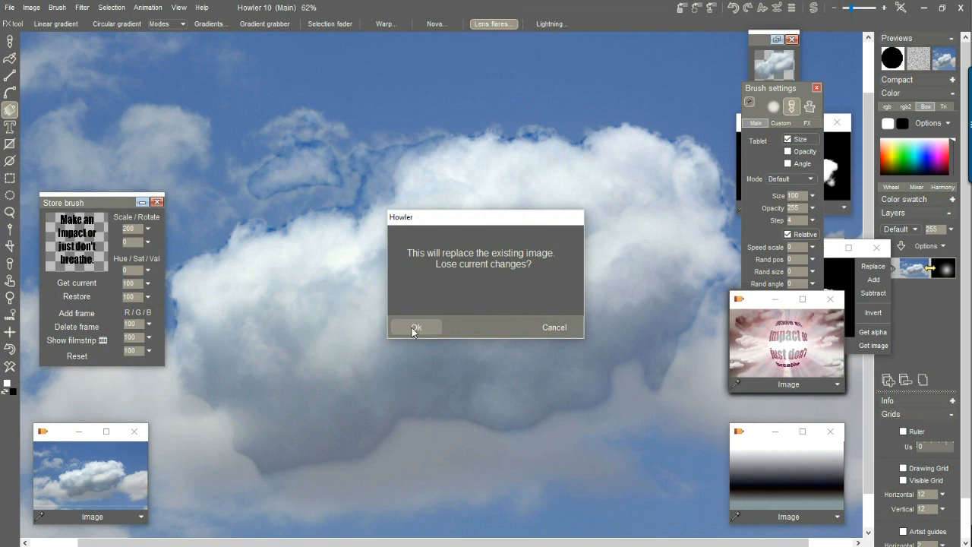
left_click(413, 327)
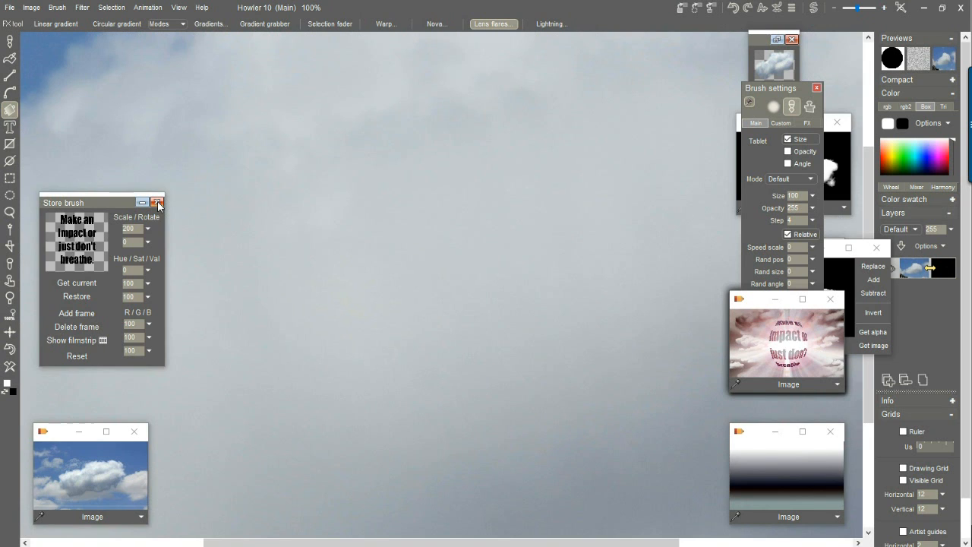
left_click(157, 203)
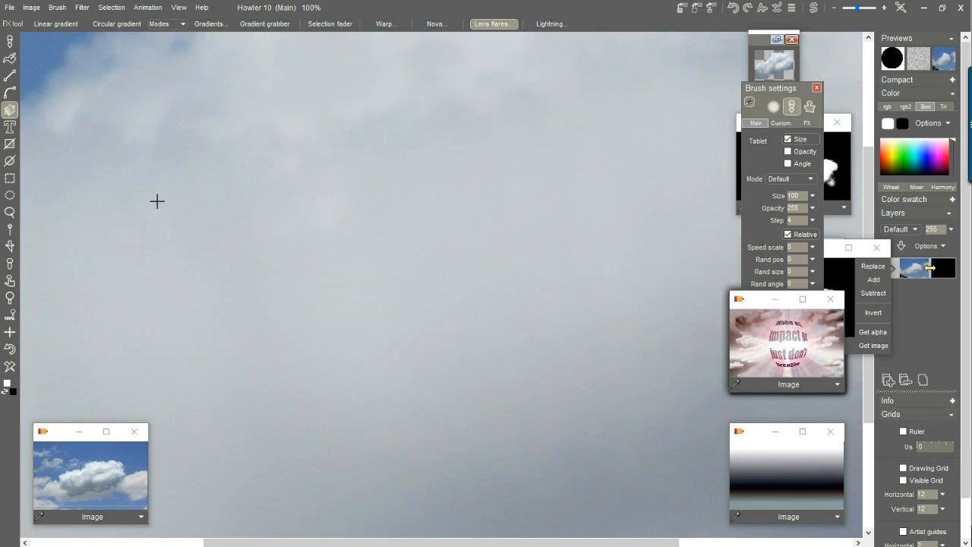
Close the Brush settings panel, the stored black-and-white cloud mask and the Alpha window
left_click(816, 89)
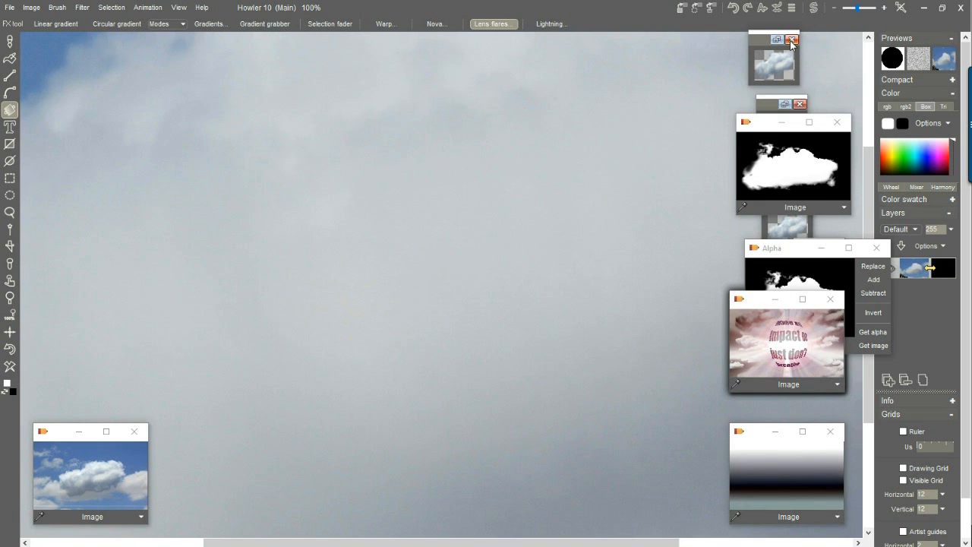
left_click(839, 128)
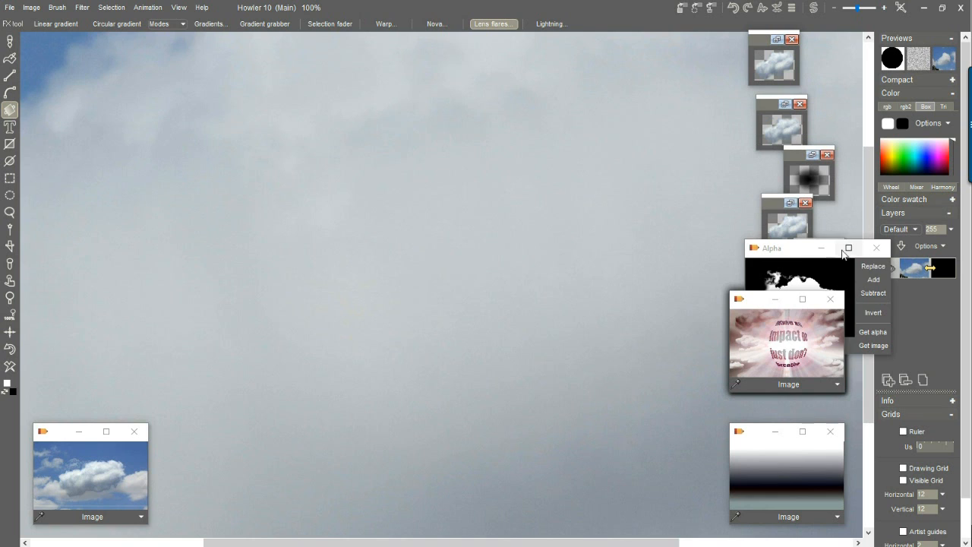
left_click(794, 251)
left_click(848, 249)
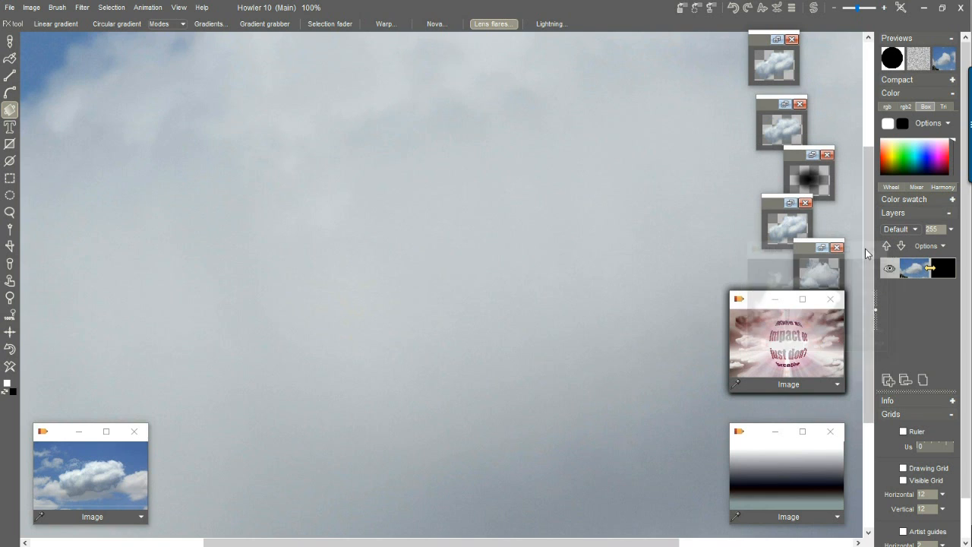
Close all the remaining stored images: the text artwork versions, the gradient and the old cloud picture
left_click(830, 300)
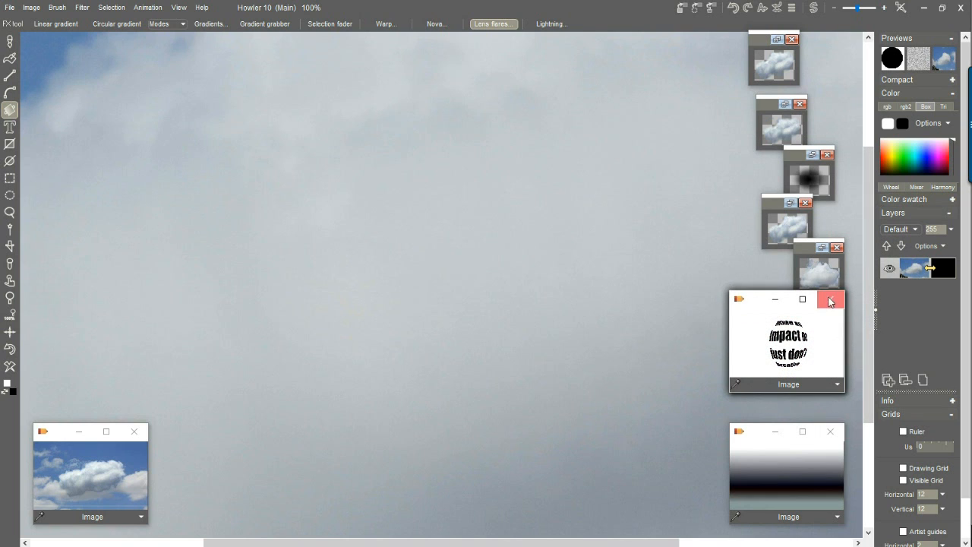
left_click(830, 301)
left_click(830, 301)
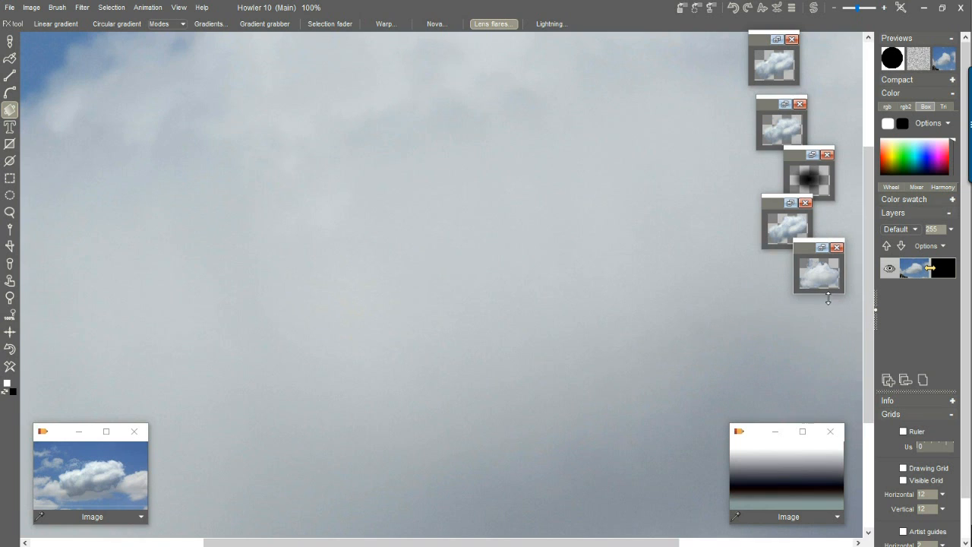
left_click(830, 432)
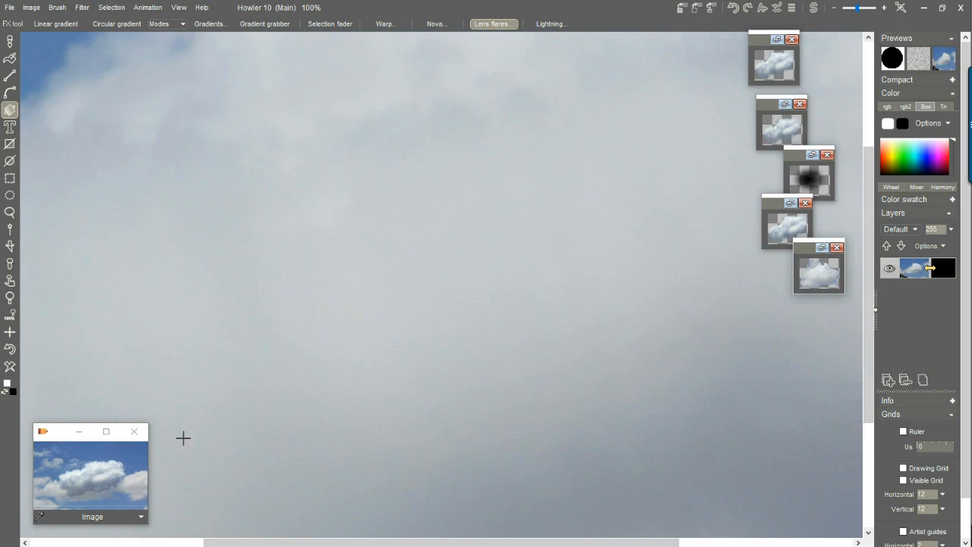
left_click(134, 431)
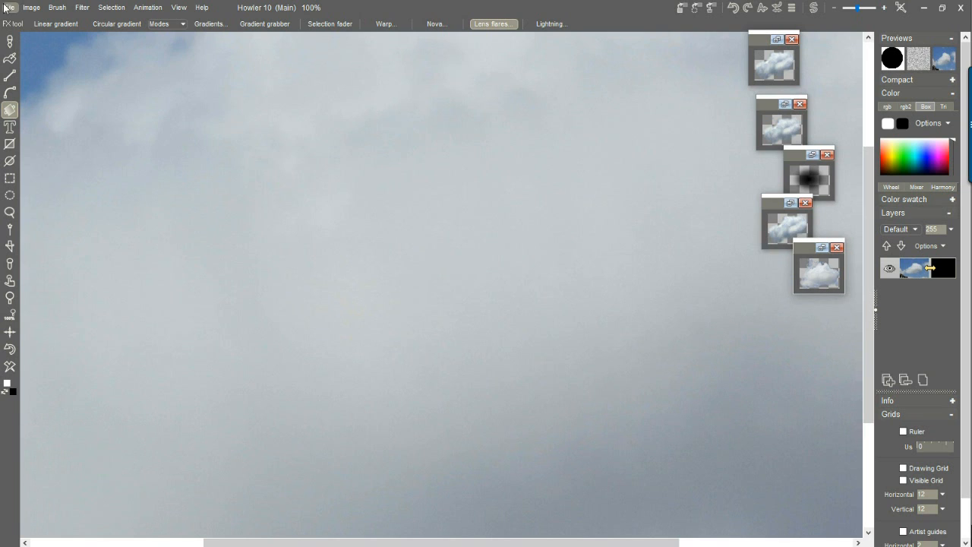
Store a copy of the full-size cloud photo and place its thumbnail over the canvas's lower-left corner
left_click(32, 7)
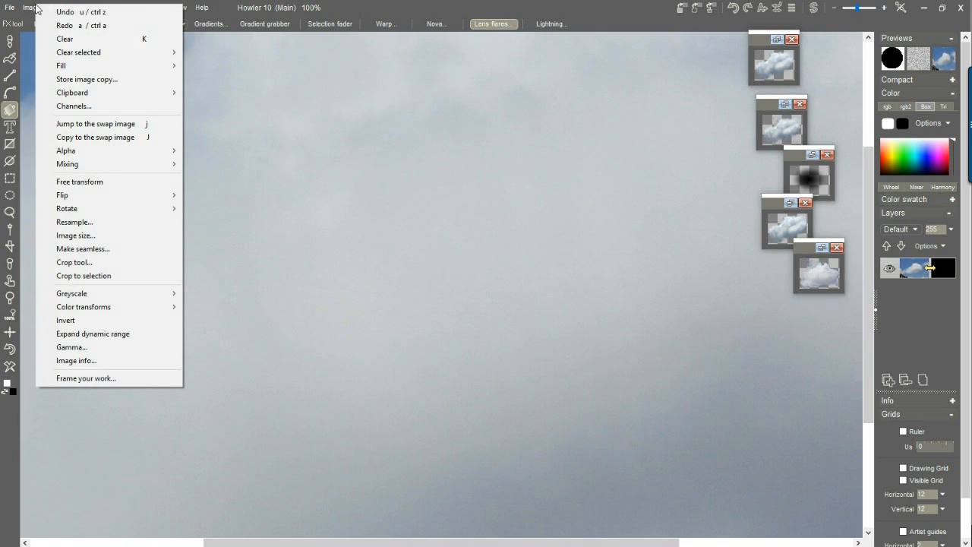
left_click(109, 79)
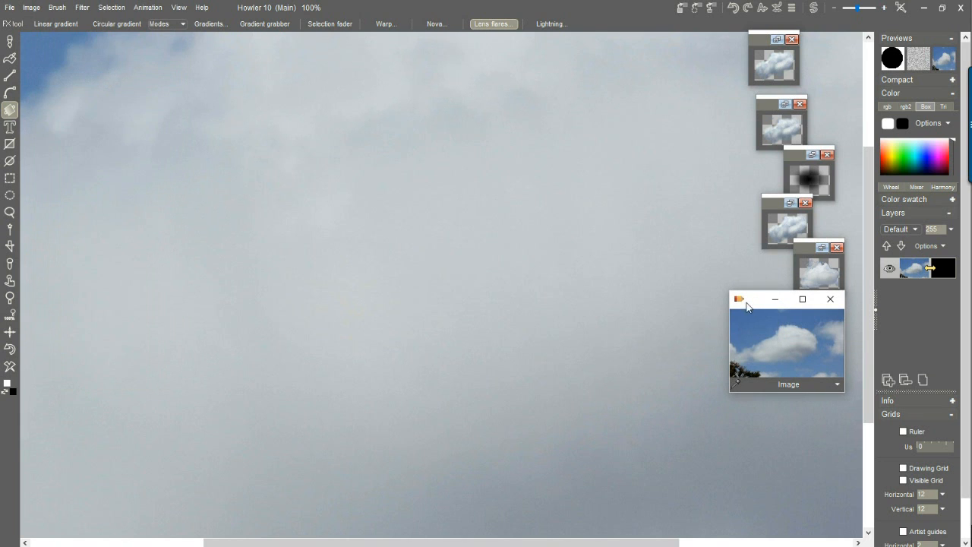
left_click_drag(754, 305, 66, 438)
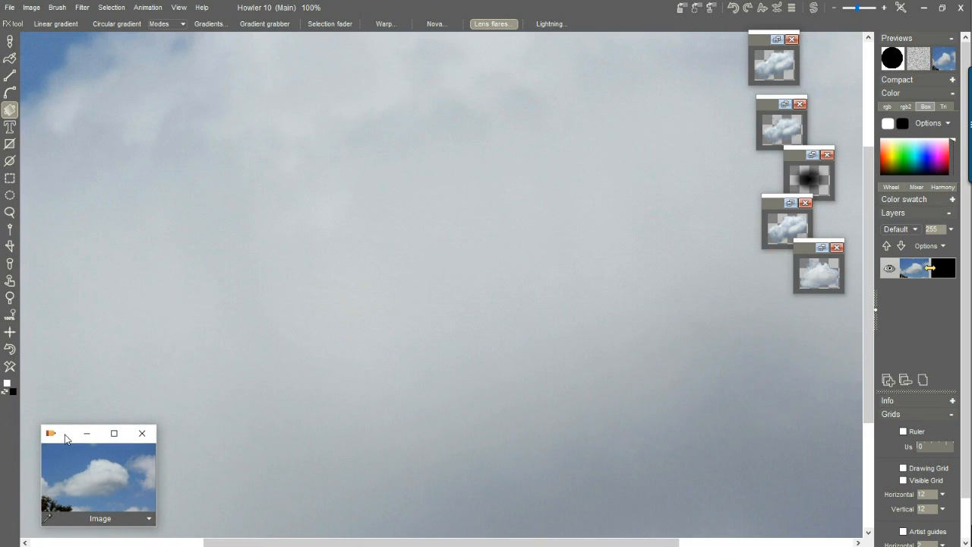
Resample the cloud photo to 1296 x 864 by halving its size twice, using Bi-cubic+ scaling
left_click(33, 8)
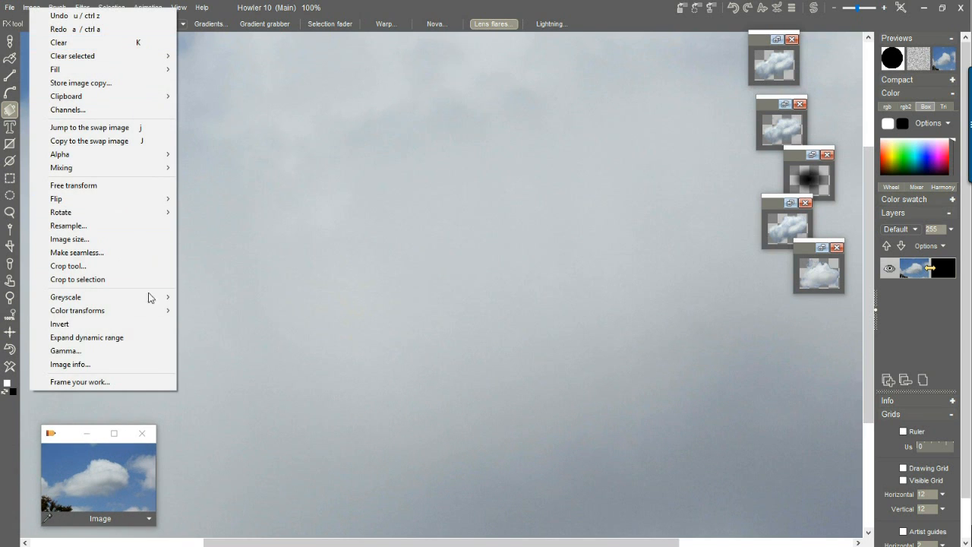
left_click(108, 226)
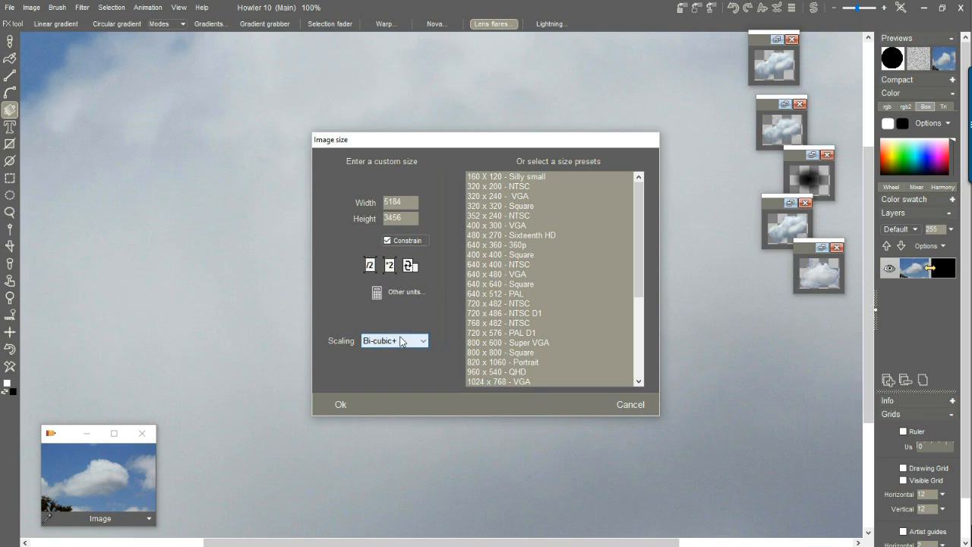
left_click(371, 265)
left_click(372, 265)
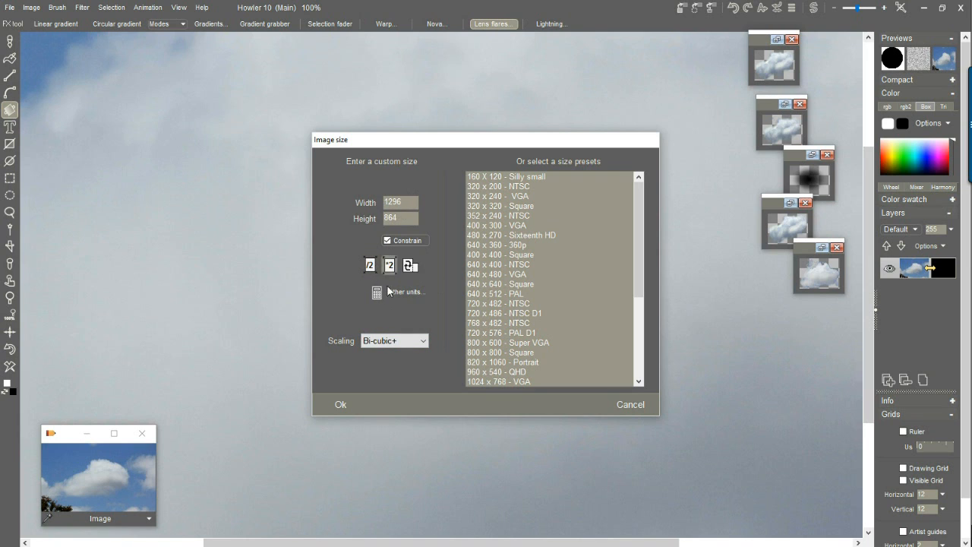
left_click(339, 406)
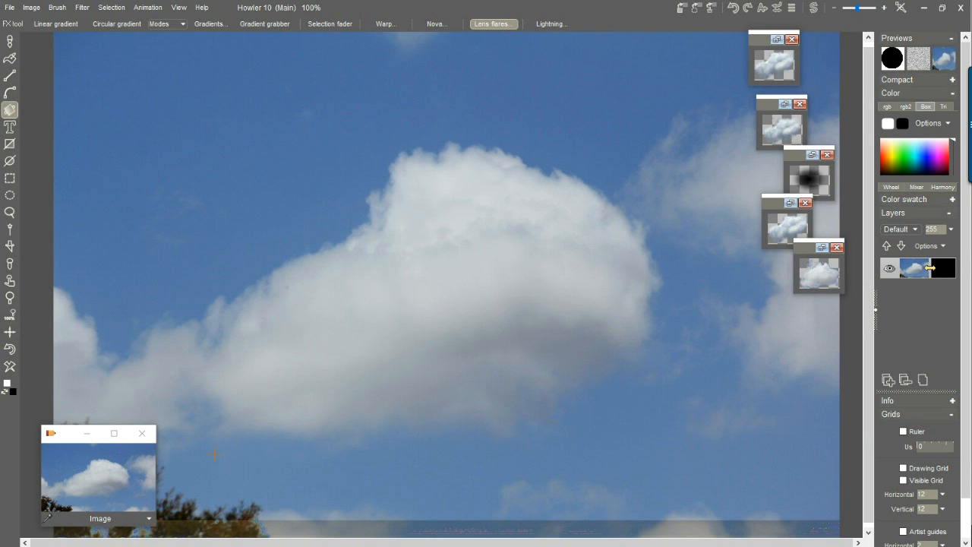
Close the stored full-size photo and store a copy of the resampled cloud image
left_click(141, 432)
left_click(31, 7)
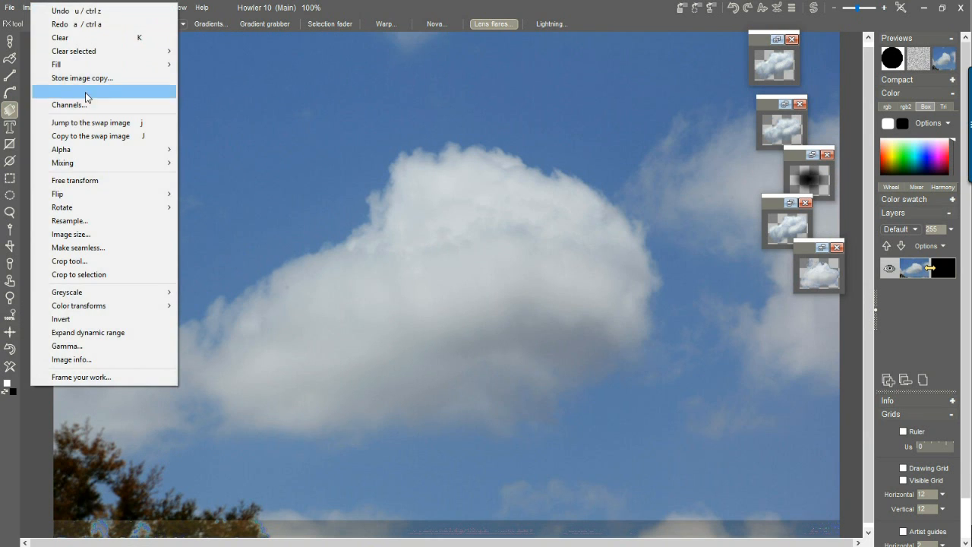
left_click(88, 79)
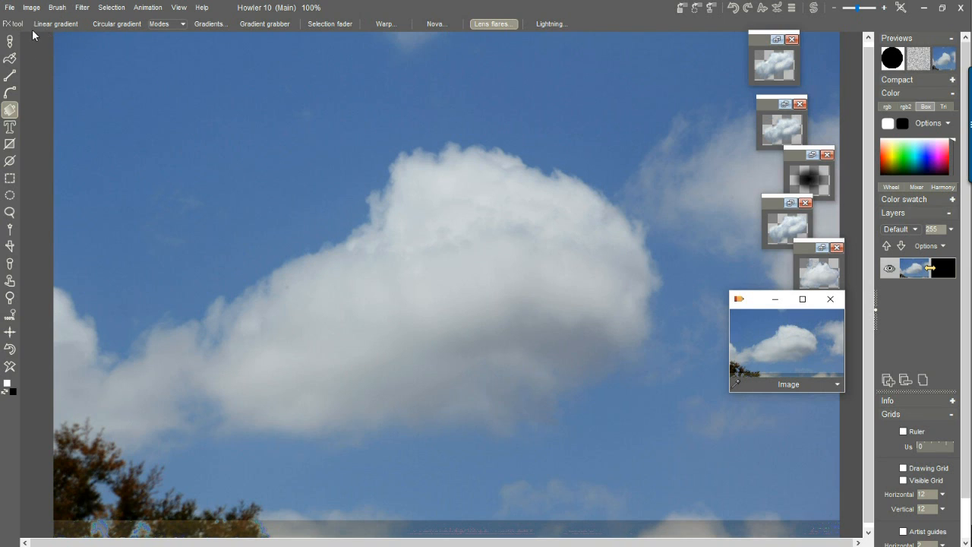
Paint a rough alpha mask around the cloud's outline and over its left interior with the Soft 50 Paint on alpha brush
left_click(9, 41)
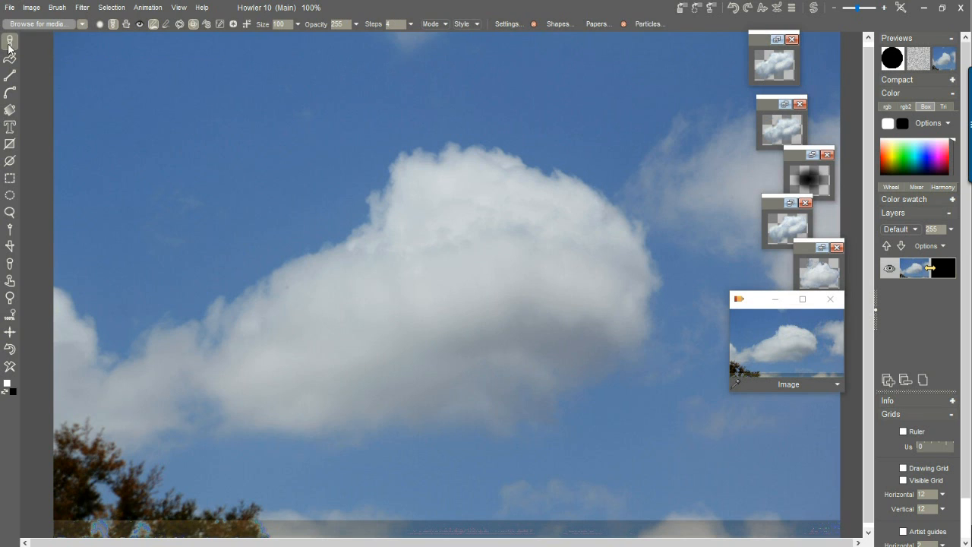
left_click(9, 45)
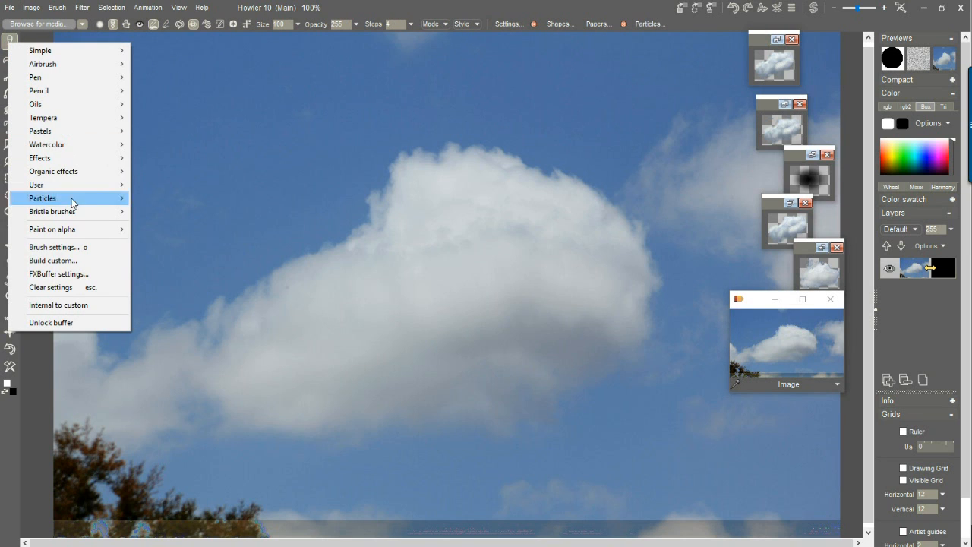
mouse_move(73, 230)
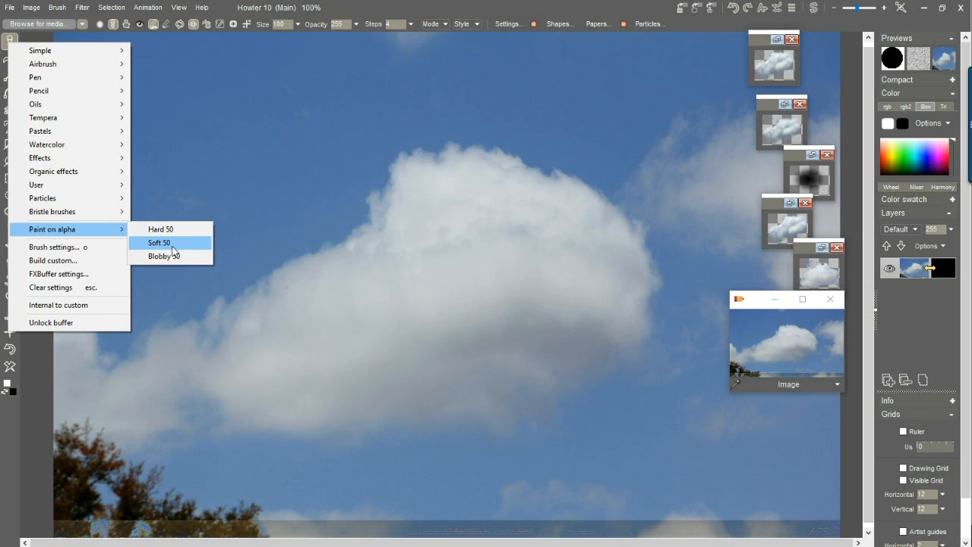
left_click(173, 251)
mouse_move(390, 280)
left_mouse_down()
mouse_move(332, 275)
mouse_move(310, 321)
mouse_move(346, 301)
mouse_move(336, 300)
left_mouse_up()
mouse_move(408, 279)
left_mouse_down()
mouse_move(405, 217)
mouse_move(468, 187)
mouse_move(462, 218)
mouse_move(521, 195)
mouse_move(592, 253)
mouse_move(572, 329)
mouse_move(497, 380)
mouse_move(364, 393)
mouse_move(280, 321)
mouse_move(312, 354)
mouse_move(361, 362)
left_mouse_up()
mouse_move(298, 339)
left_mouse_down()
mouse_move(263, 341)
mouse_move(281, 373)
mouse_move(417, 381)
mouse_move(380, 351)
mouse_move(406, 334)
mouse_move(402, 312)
mouse_move(439, 205)
left_mouse_up()
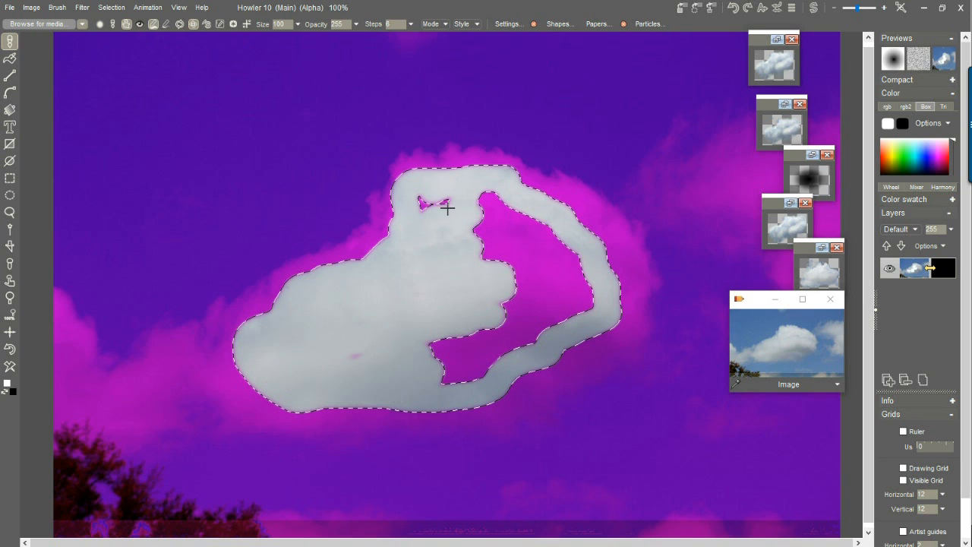
Fill the remaining gaps in the cloud's interior on the alpha mask, leaving the outer fringe unpainted
mouse_move(526, 253)
left_mouse_down()
mouse_move(498, 243)
mouse_move(475, 195)
mouse_move(577, 262)
mouse_move(546, 324)
mouse_move(438, 377)
mouse_move(541, 270)
mouse_move(575, 293)
mouse_move(563, 304)
left_mouse_up()
left_click_drag(394, 354, 331, 352)
left_click_drag(367, 265, 325, 275)
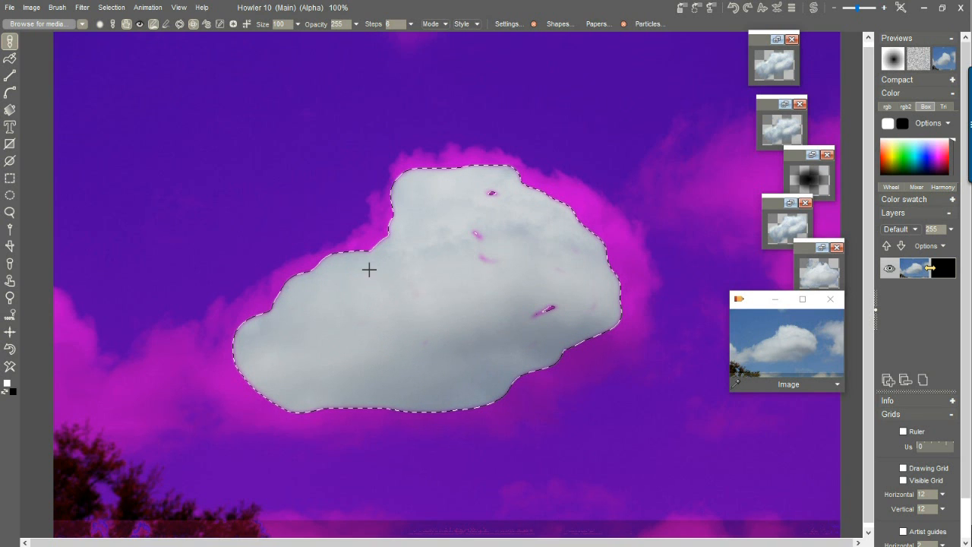
Extend the alpha mask closer to the cloud's upper-left edge, working up the slope to its top-left corner
scroll(364, 239, "up", 5)
mouse_move(597, 267)
left_mouse_down()
mouse_move(542, 306)
mouse_move(418, 341)
mouse_move(247, 414)
left_mouse_up()
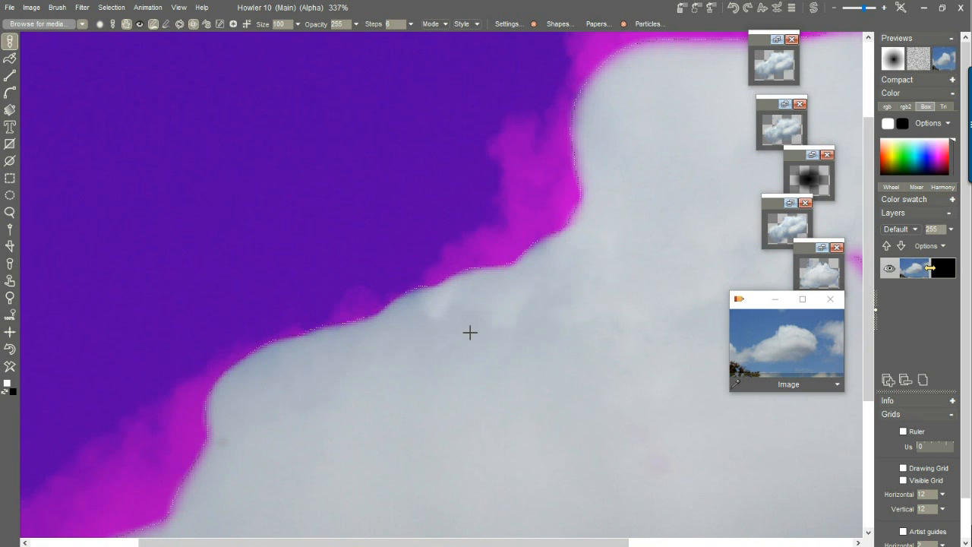
mouse_move(434, 388)
left_mouse_down()
mouse_move(466, 311)
mouse_move(531, 251)
left_mouse_up()
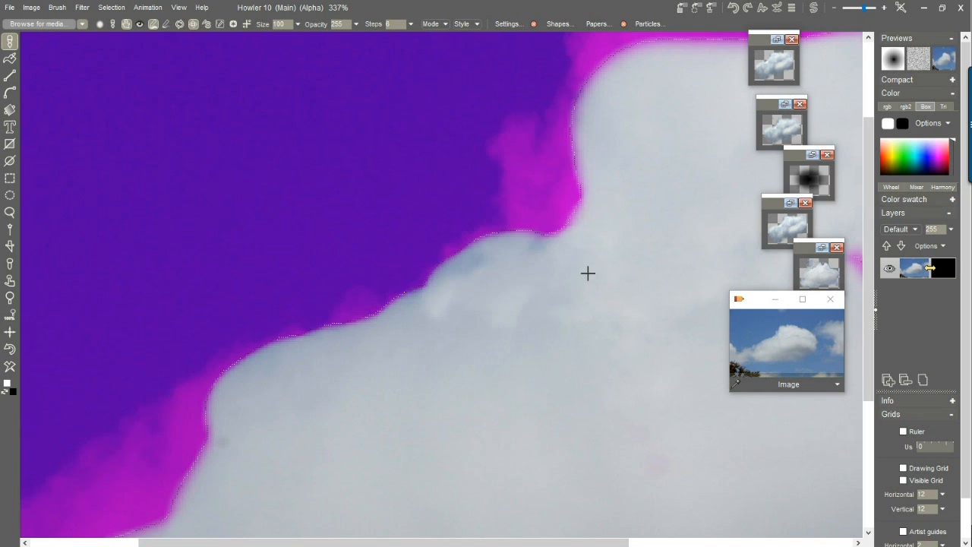
mouse_move(516, 322)
left_mouse_down()
mouse_move(560, 234)
mouse_move(549, 197)
mouse_move(601, 185)
mouse_move(620, 133)
left_mouse_up()
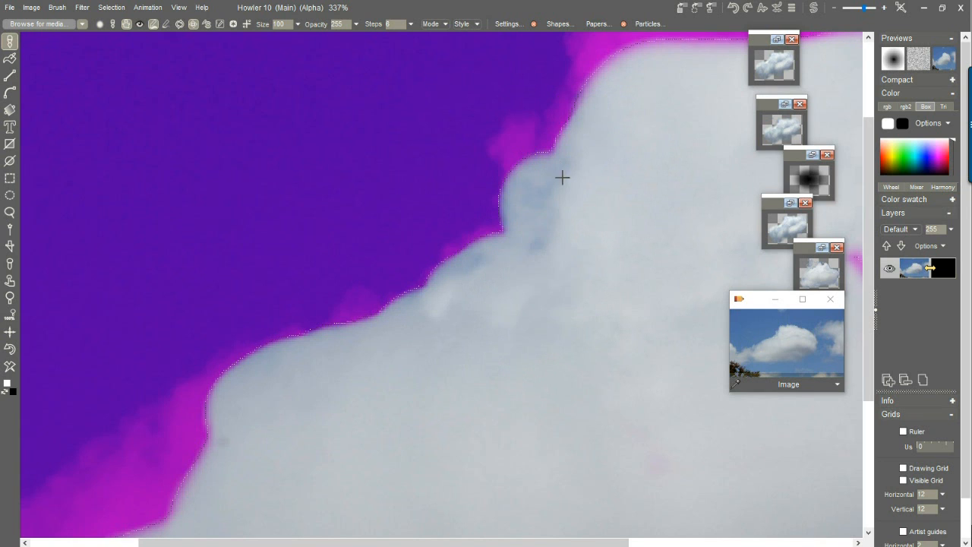
mouse_move(703, 365)
left_mouse_down()
mouse_move(412, 281)
mouse_move(372, 371)
mouse_move(359, 312)
mouse_move(432, 175)
mouse_move(417, 136)
left_mouse_up()
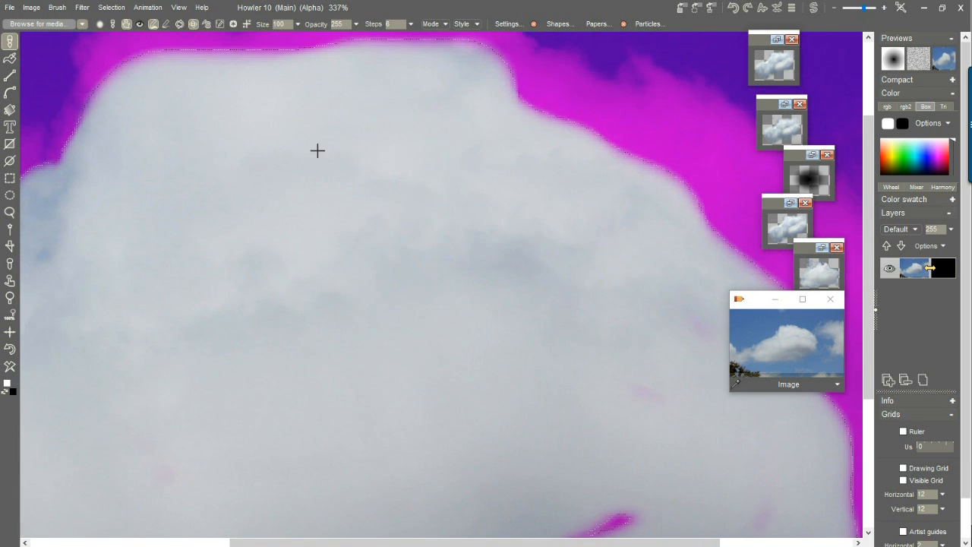
left_click_drag(316, 150, 564, 408)
left_click_drag(395, 382, 393, 334)
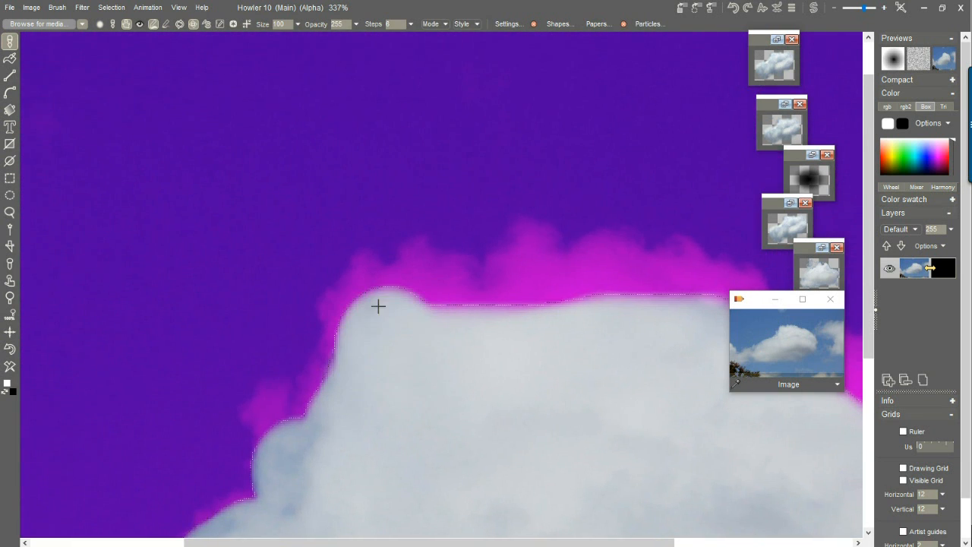
Reduce the brush size to 37 and paint the alpha mask into the small puffs around the cloud's top-left corner
scroll(390, 284, "up", 3)
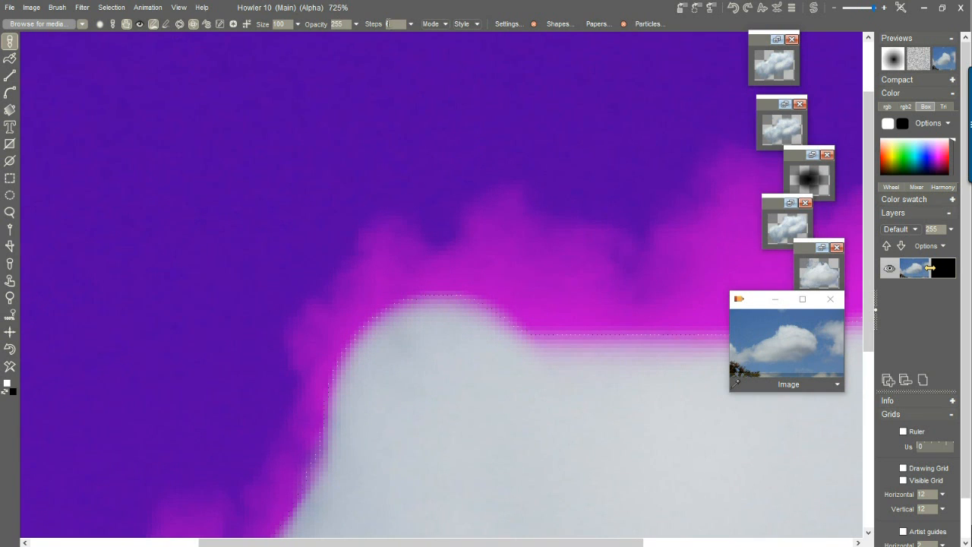
left_click(298, 25)
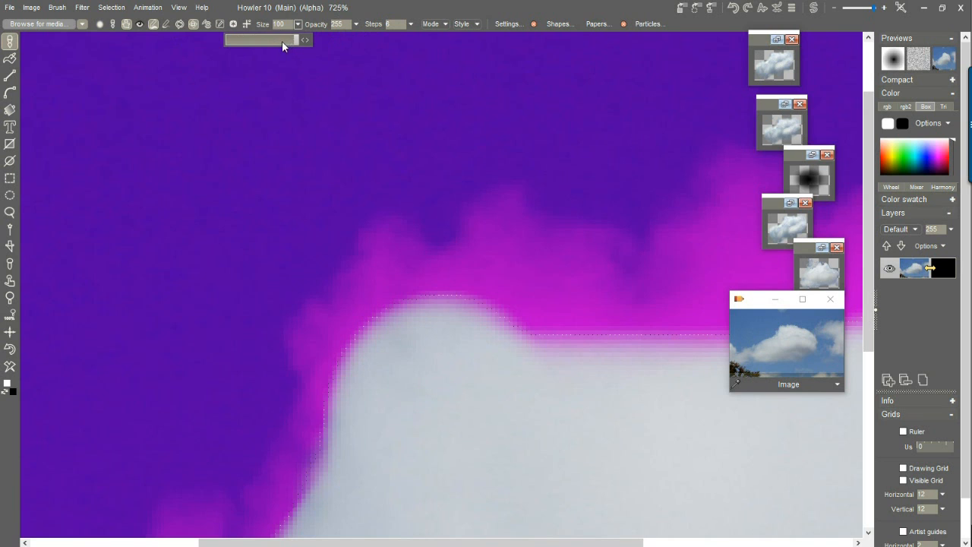
left_click_drag(524, 408, 514, 334)
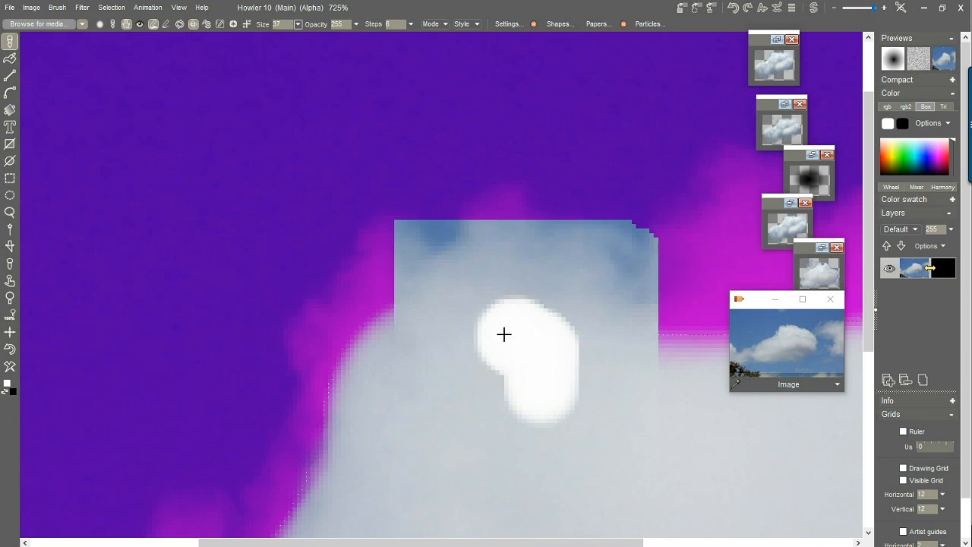
mouse_move(591, 372)
left_mouse_down()
mouse_move(569, 316)
mouse_move(528, 265)
mouse_move(475, 297)
mouse_move(412, 297)
mouse_move(371, 345)
mouse_move(336, 342)
mouse_move(332, 363)
left_mouse_up()
mouse_move(345, 396)
left_mouse_down()
mouse_move(336, 392)
mouse_move(356, 433)
mouse_move(321, 451)
left_mouse_up()
mouse_move(399, 290)
left_mouse_down()
mouse_move(373, 288)
mouse_move(394, 278)
left_mouse_up()
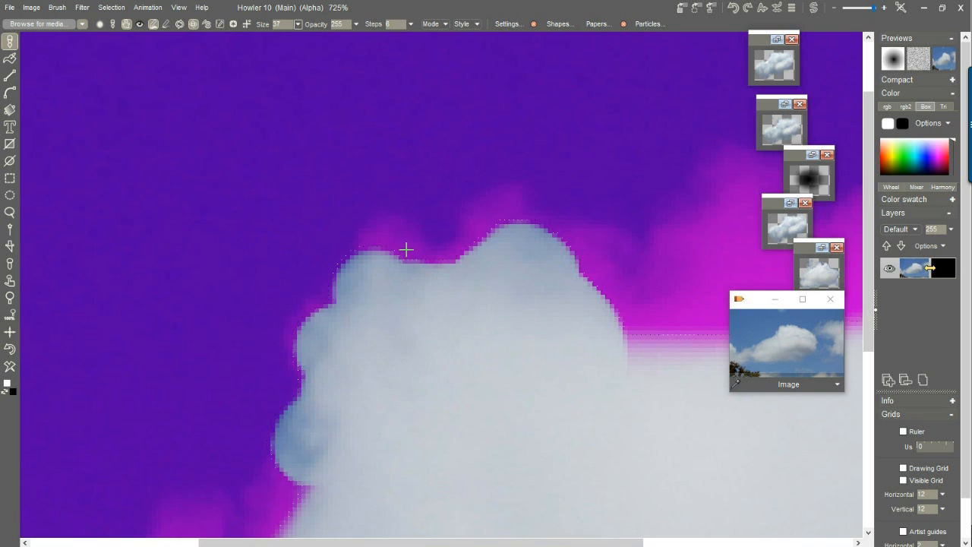
left_click_drag(516, 240, 494, 232)
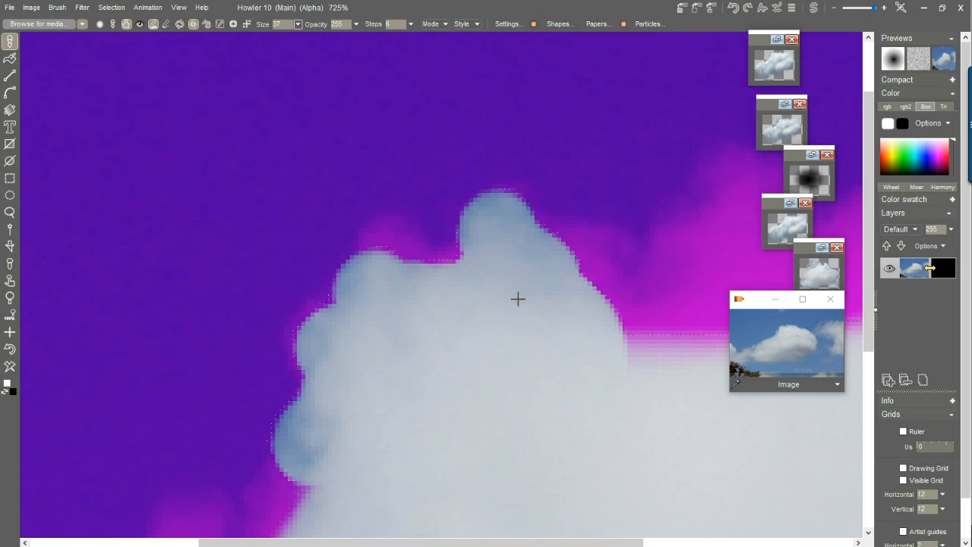
left_click_drag(576, 294, 581, 265)
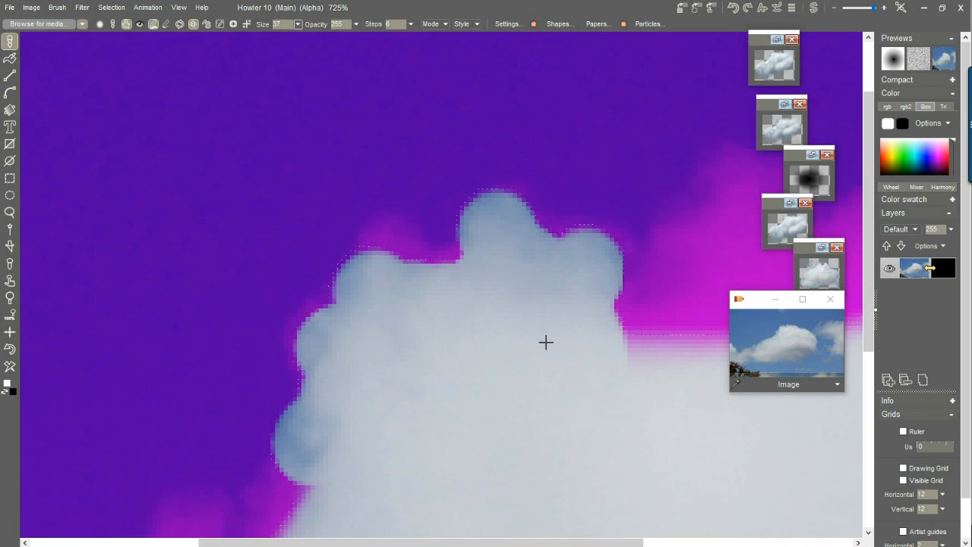
scroll(534, 365, "right", 4)
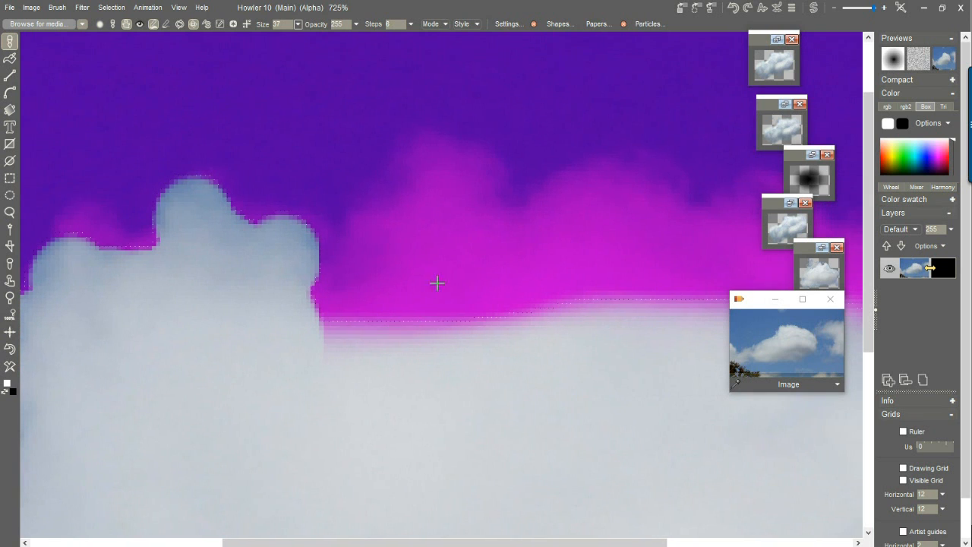
left_click_drag(503, 265, 243, 226)
left_click_drag(469, 287, 254, 145)
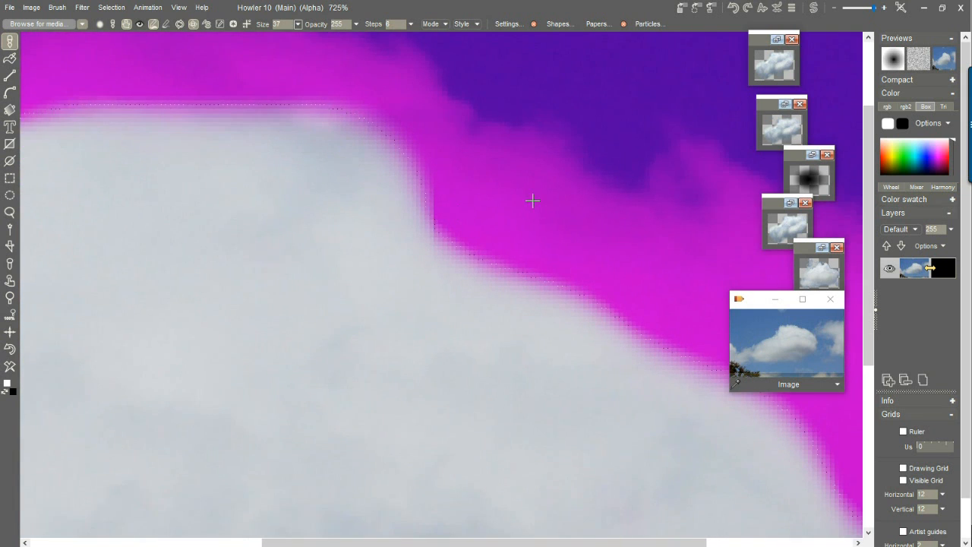
scroll(531, 262, "down", 5)
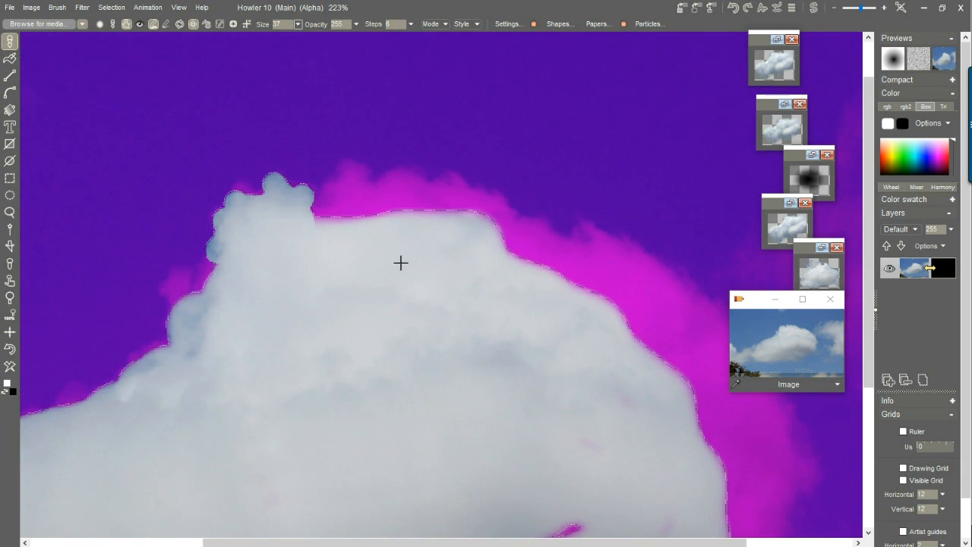
Turn the selection overlay off to compare the mask outline with the cloud's real edge, and turn it back on
left_click(112, 7)
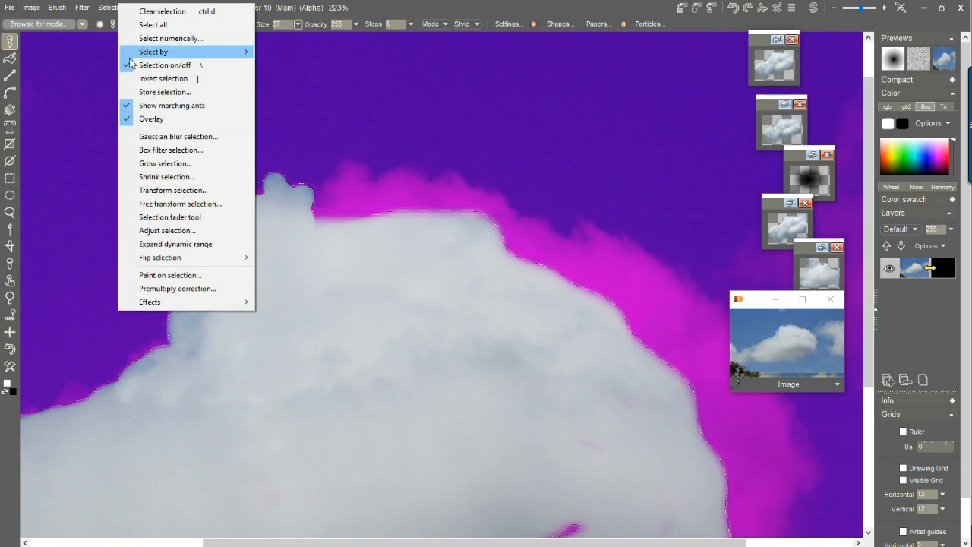
left_click(177, 123)
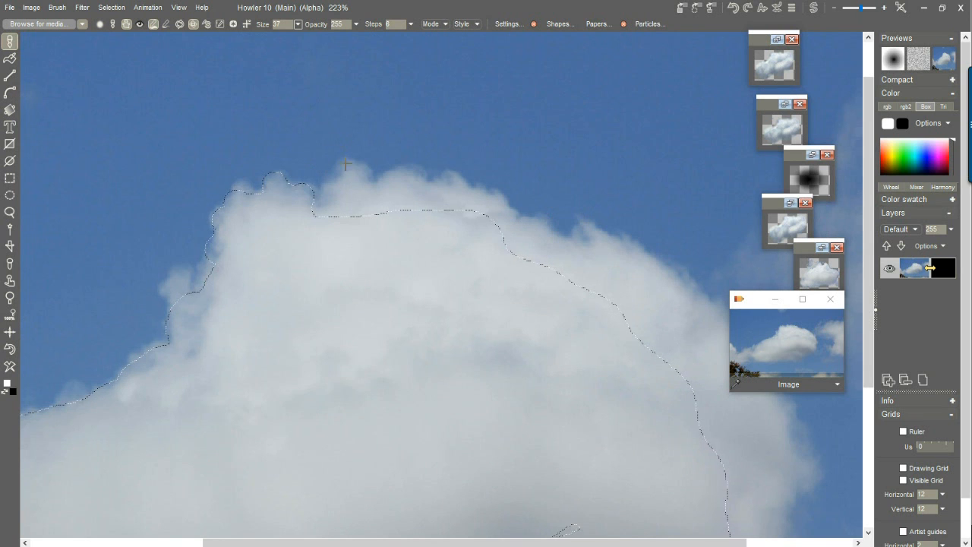
left_click(111, 6)
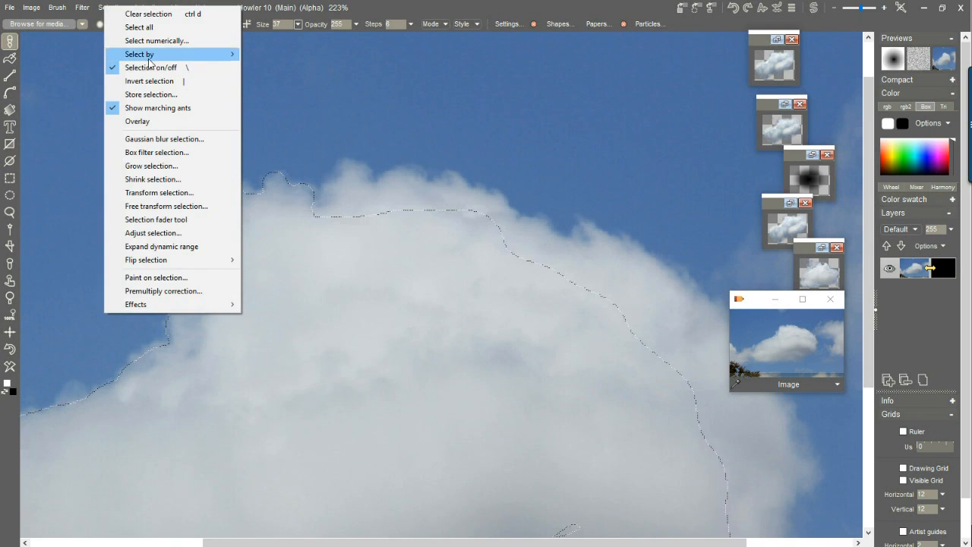
left_click(158, 123)
Extend the alpha mask outward along the cloud's right and lower-right edge
mouse_move(541, 367)
left_mouse_down()
mouse_move(410, 293)
mouse_move(264, 167)
left_mouse_up()
mouse_move(334, 318)
left_mouse_down()
mouse_move(298, 328)
mouse_move(351, 334)
mouse_move(354, 356)
mouse_move(243, 408)
left_mouse_up()
mouse_move(420, 353)
left_mouse_down()
mouse_move(408, 382)
mouse_move(433, 219)
mouse_move(456, 284)
mouse_move(434, 245)
left_mouse_up()
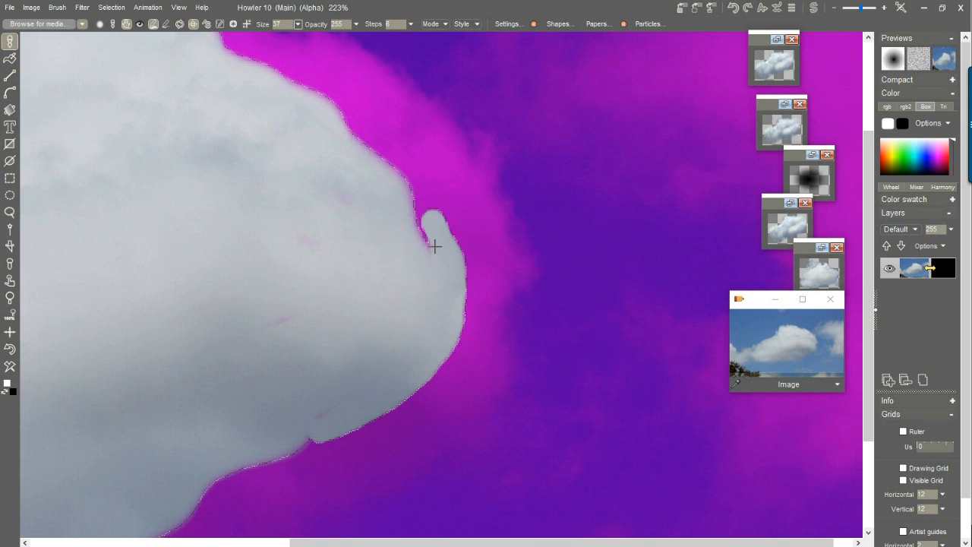
left_click_drag(379, 202, 433, 364)
mouse_move(503, 412)
left_mouse_down()
mouse_move(471, 337)
mouse_move(402, 280)
left_mouse_up()
Fill the leftover streaks on the alpha mask near the cloud's upper-right edge and extend it slightly along the left edge
scroll(420, 241, "down", 5)
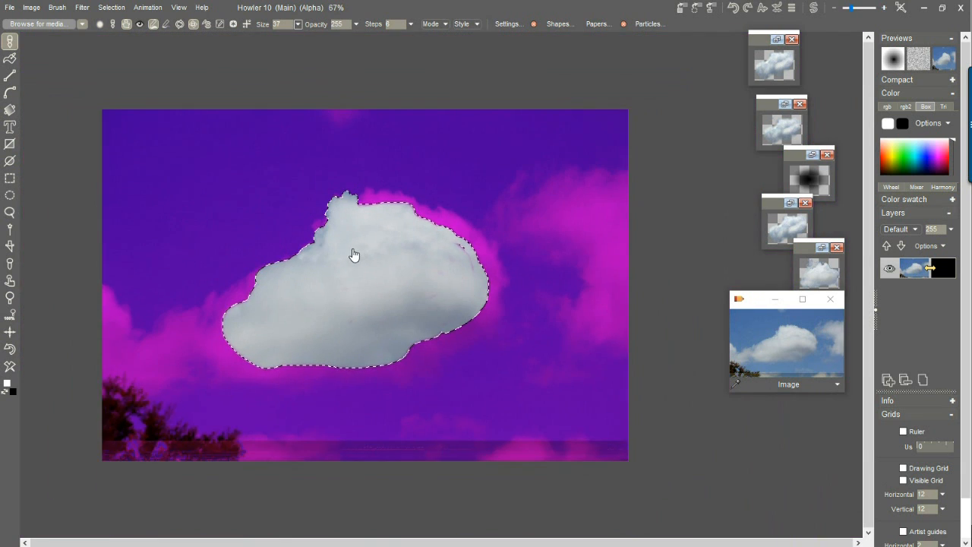
scroll(354, 255, "up", 2)
left_click_drag(306, 276, 438, 197)
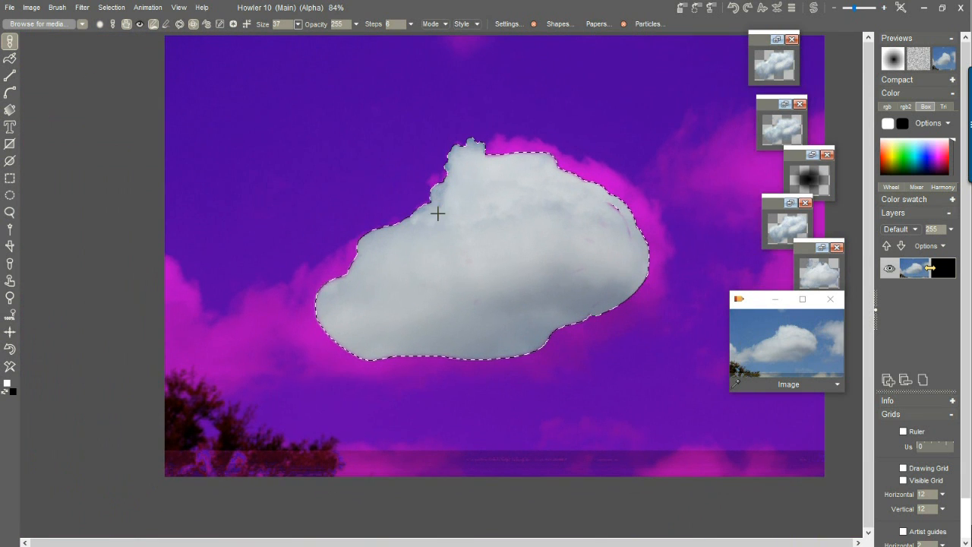
left_click_drag(627, 236, 601, 196)
mouse_move(377, 262)
left_mouse_down()
mouse_move(330, 283)
mouse_move(347, 265)
mouse_move(358, 274)
left_mouse_up()
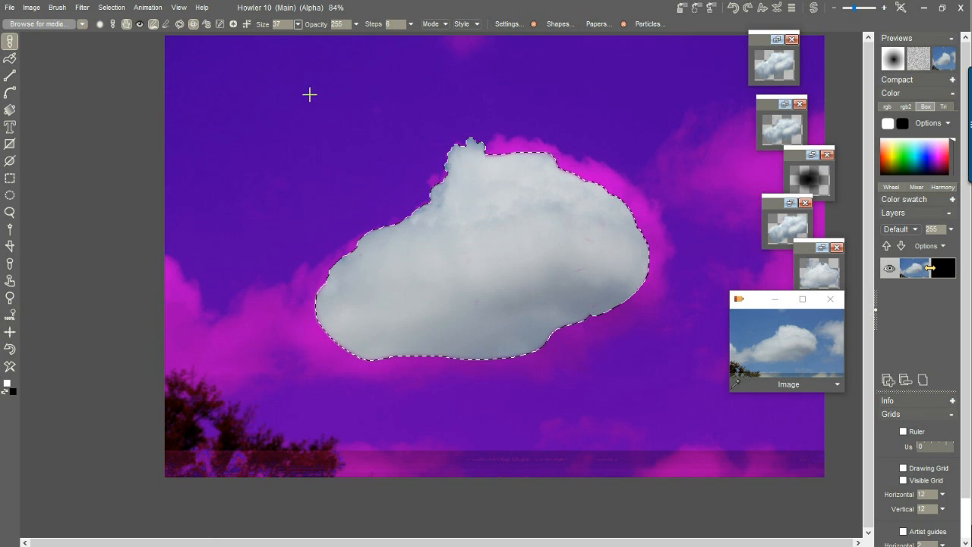
Use the selected cloud as a brush and store a copy, placing the Store brush window beside the image's left edge
left_click(53, 8)
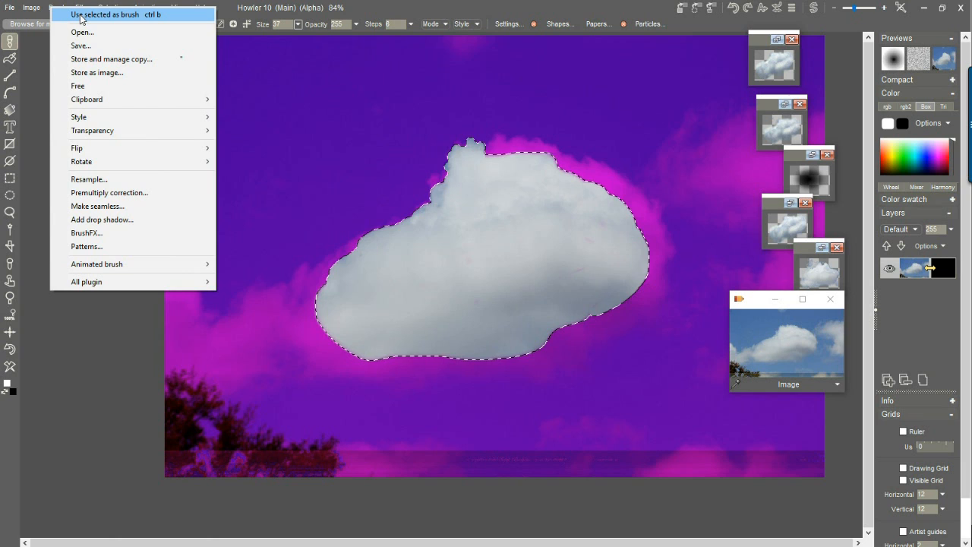
left_click(82, 19)
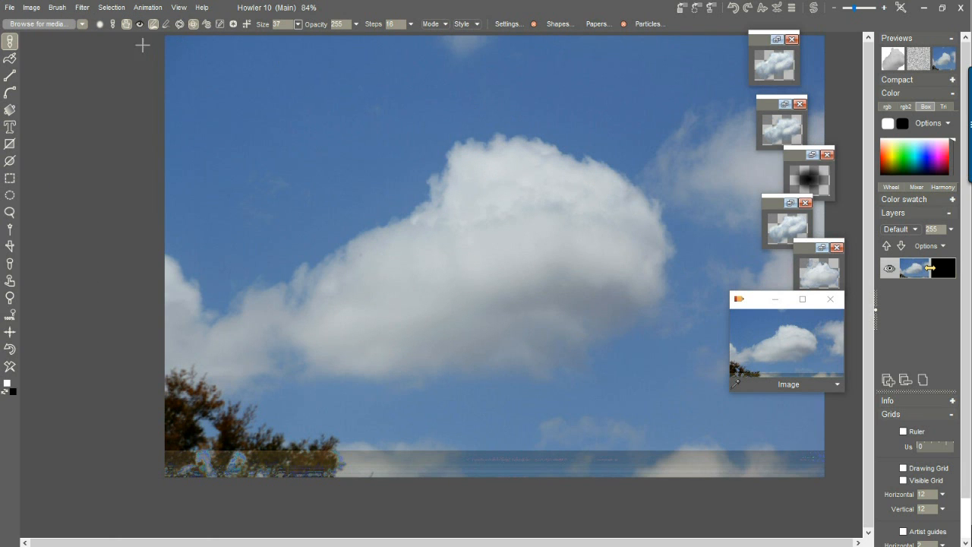
left_click(479, 251)
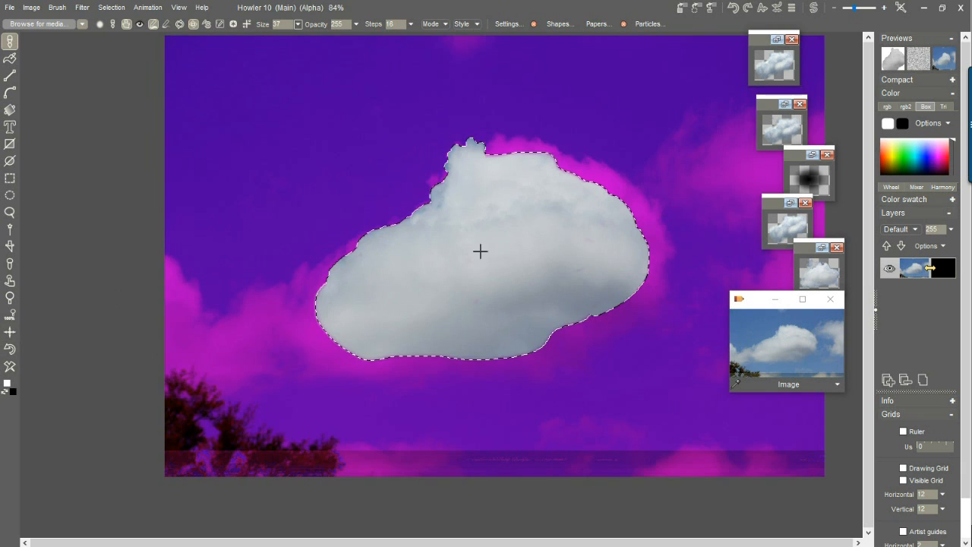
left_click(58, 9)
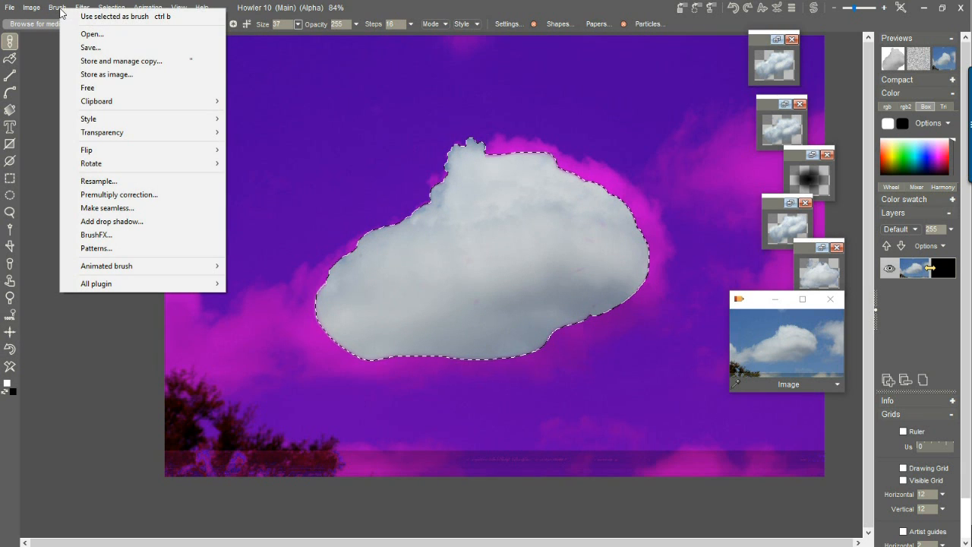
left_click(150, 63)
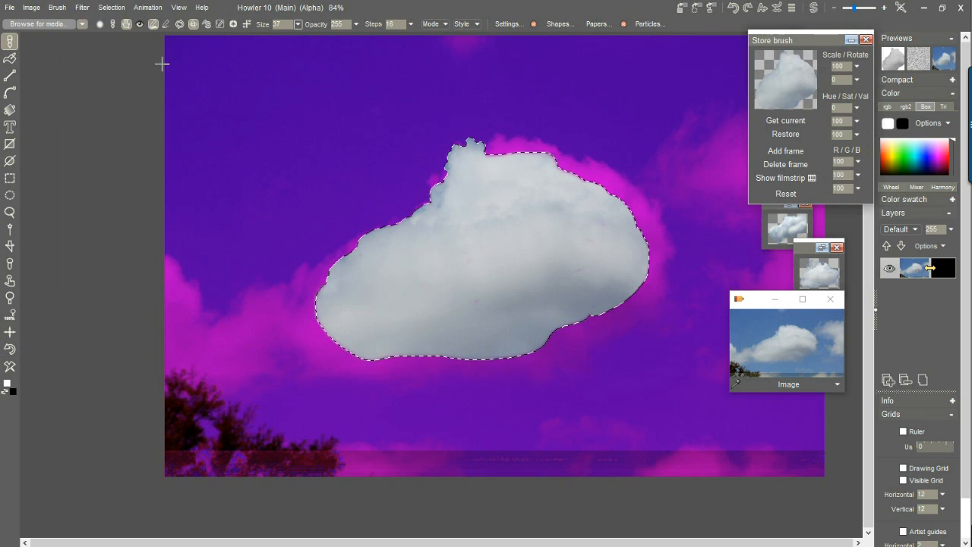
mouse_move(817, 44)
left_mouse_down()
mouse_move(186, 145)
mouse_move(135, 116)
left_mouse_up()
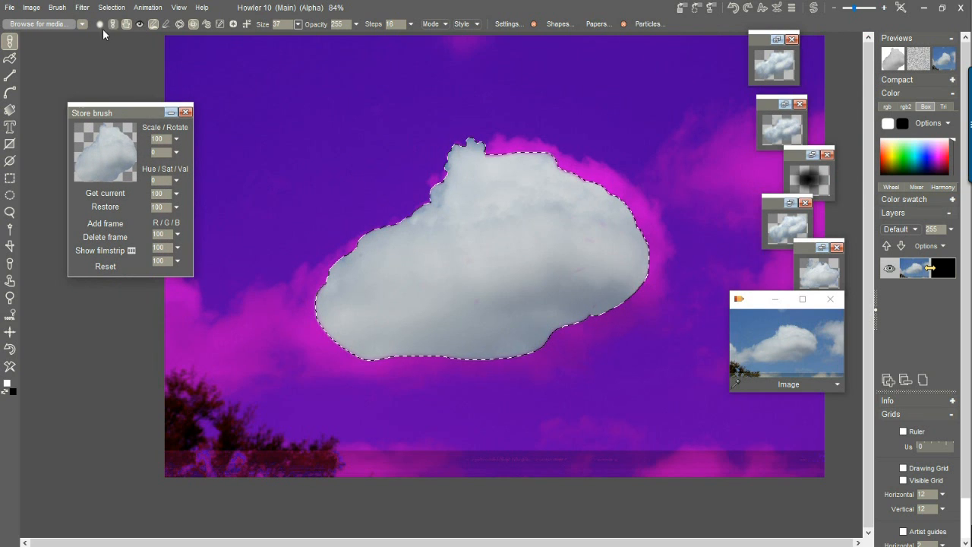
Turn on the brush preview and set the cloud brush's size to 100
left_click(11, 43)
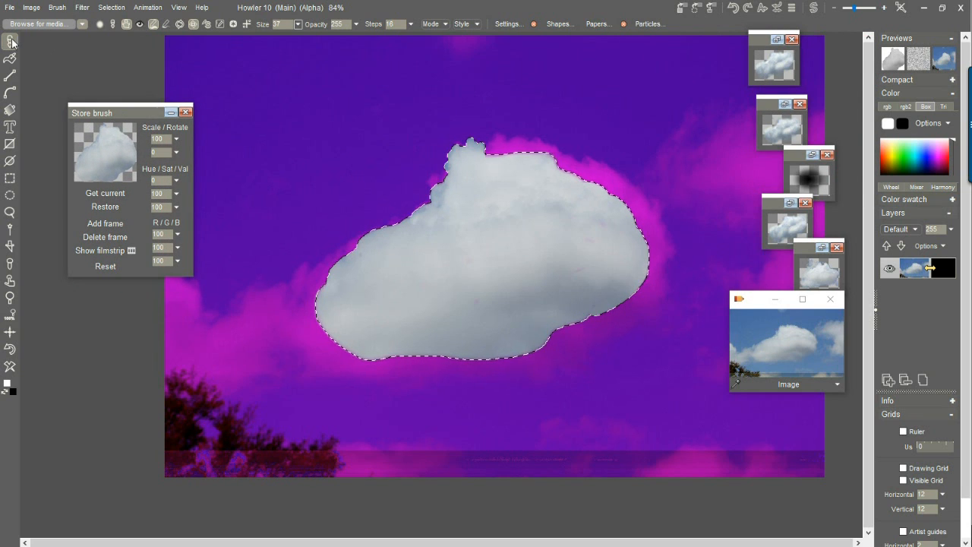
left_click(139, 25)
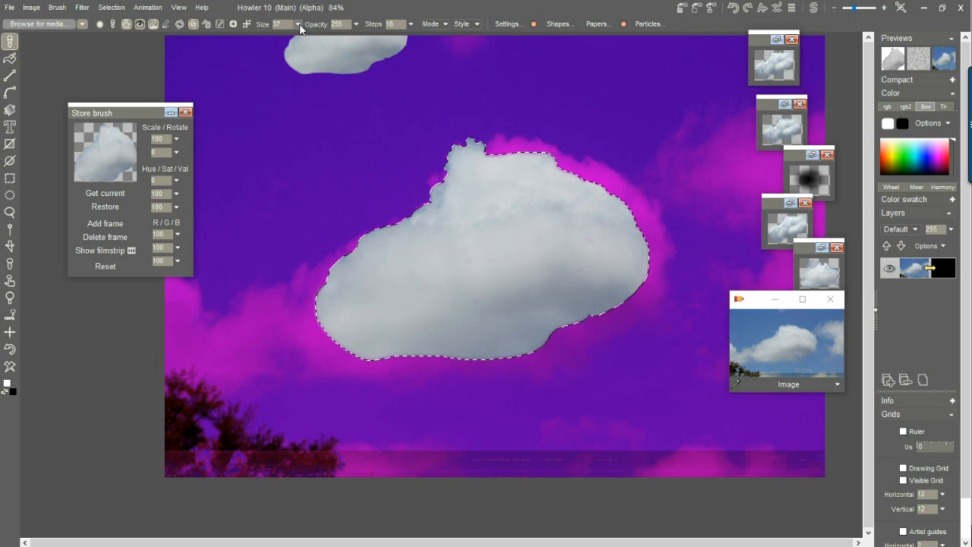
left_click(267, 27)
left_click_drag(266, 39, 298, 40)
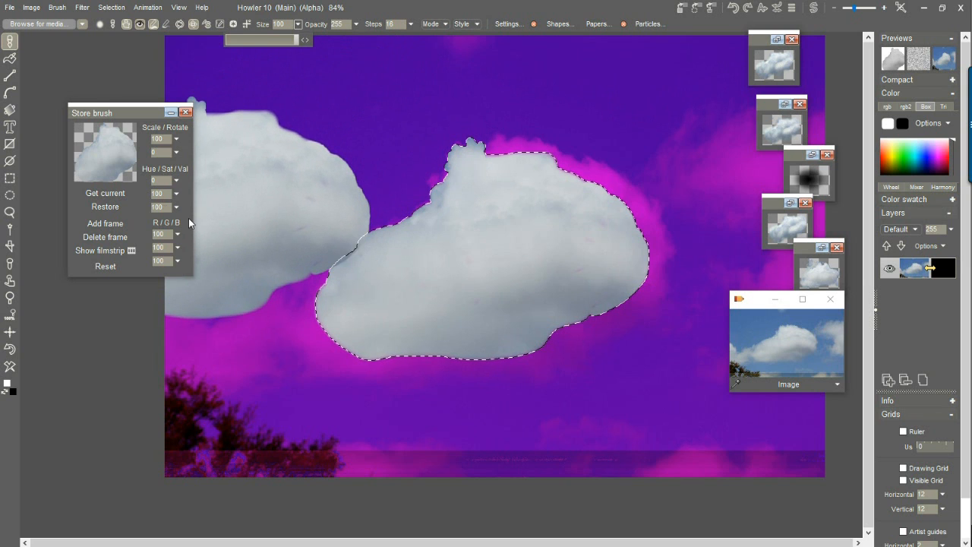
Clear the selection and stamp the cloud brush on the alpha over the sky and the main cloud
left_click(111, 8)
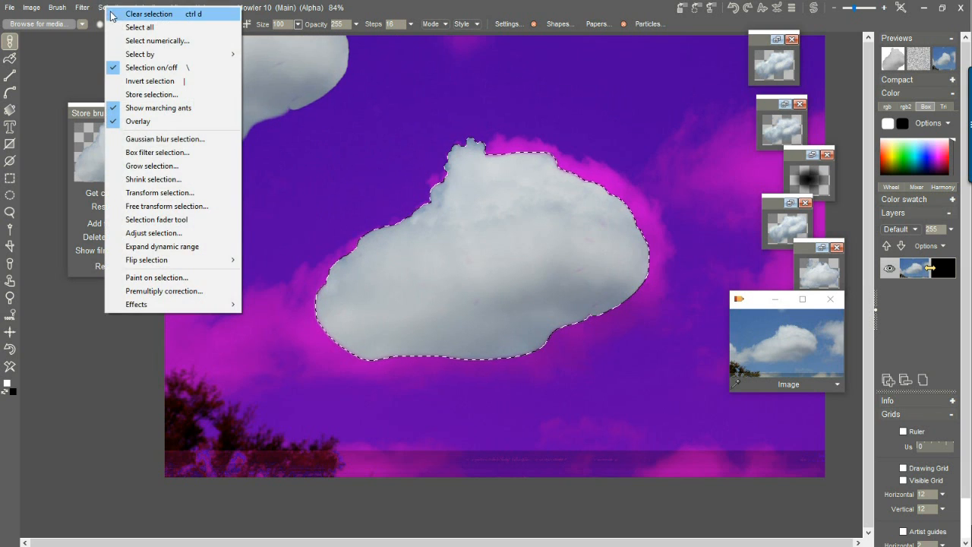
left_click(135, 15)
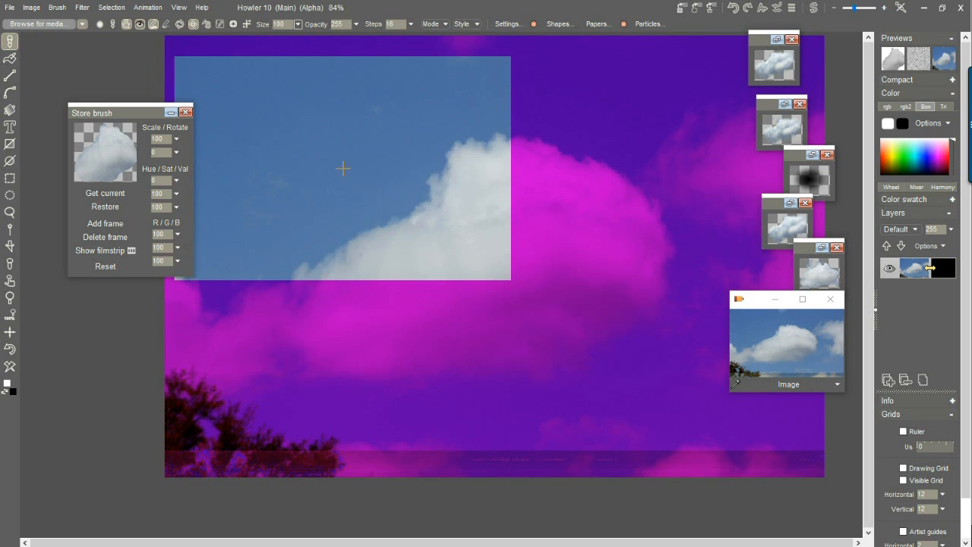
mouse_move(343, 171)
left_mouse_down()
mouse_move(357, 189)
mouse_move(393, 197)
left_mouse_up()
left_click_drag(573, 227, 548, 257)
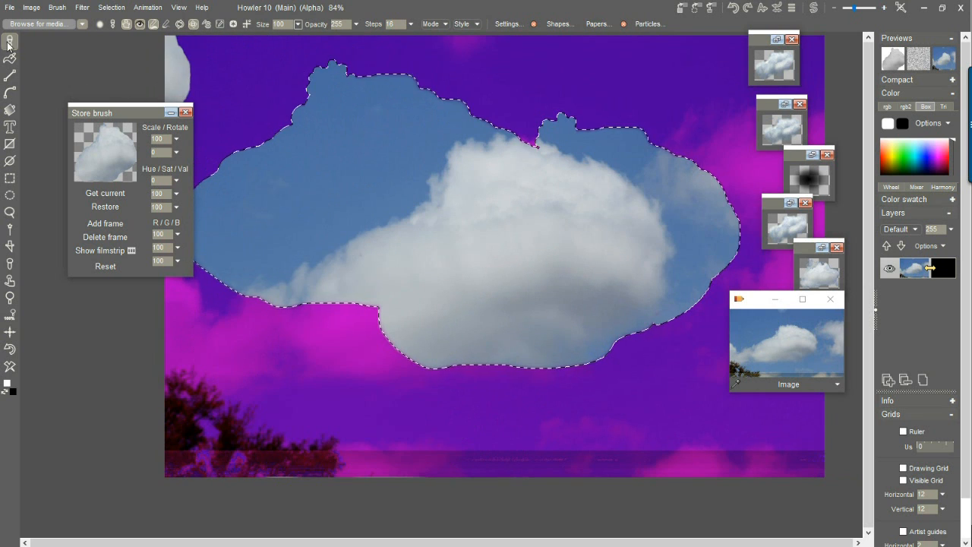
Clear the selection and draw thin white test lines across the photo with the Simple Small brush
left_click(86, 23)
mouse_move(119, 35)
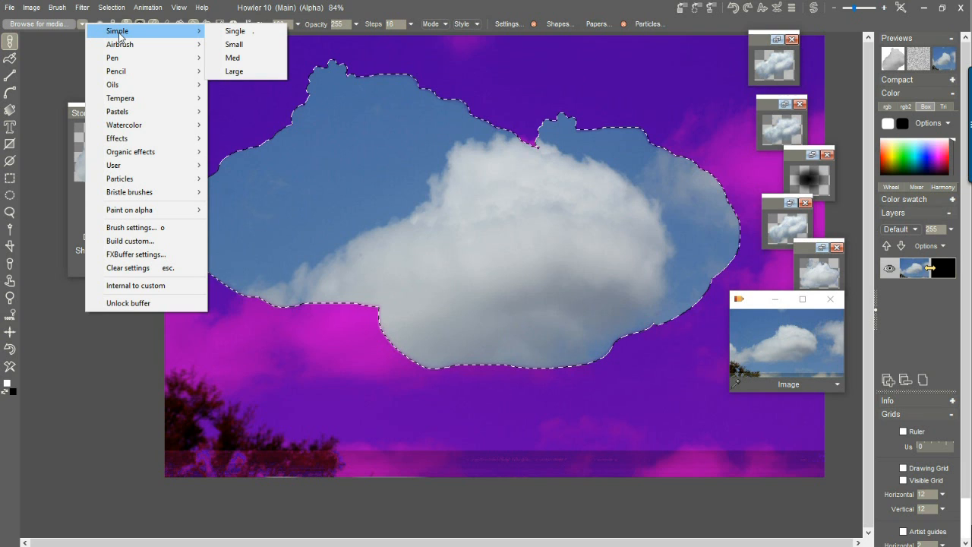
left_click(237, 44)
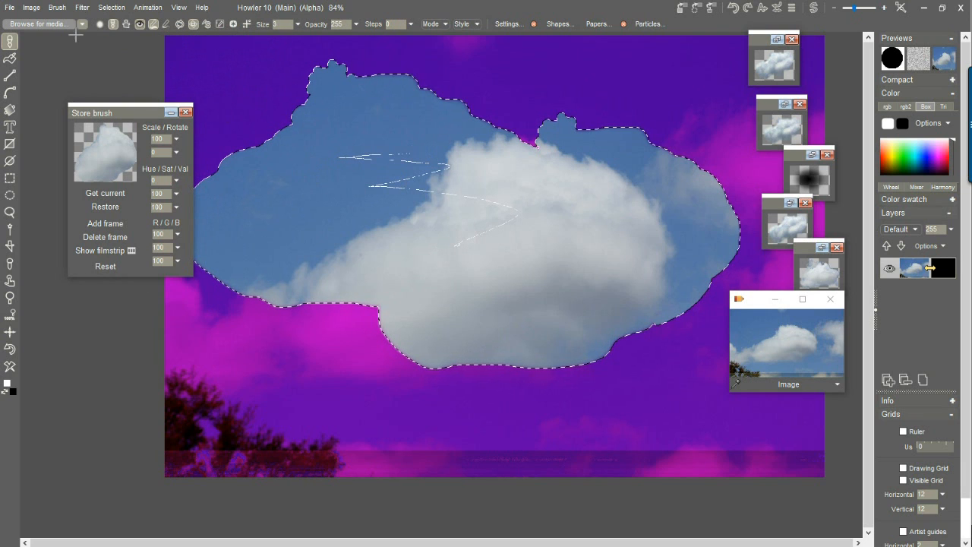
left_click(111, 6)
left_click(152, 15)
left_click_drag(579, 211, 589, 152)
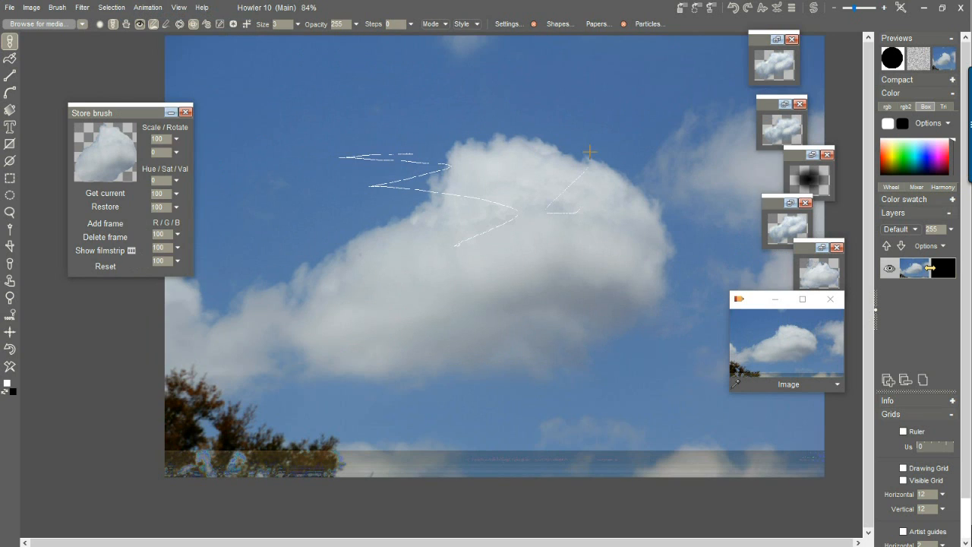
Load the stored cloud brush and paint thin test strokes across the photo at size 3
left_click(118, 157)
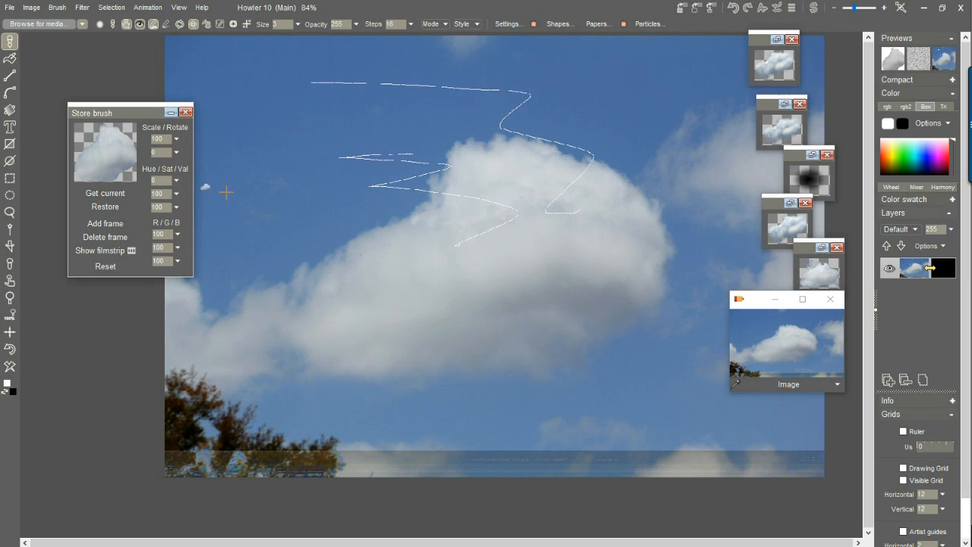
mouse_move(345, 226)
left_mouse_down()
mouse_move(395, 278)
mouse_move(555, 341)
left_mouse_up()
mouse_move(491, 221)
left_mouse_down()
mouse_move(321, 115)
mouse_move(337, 183)
left_mouse_up()
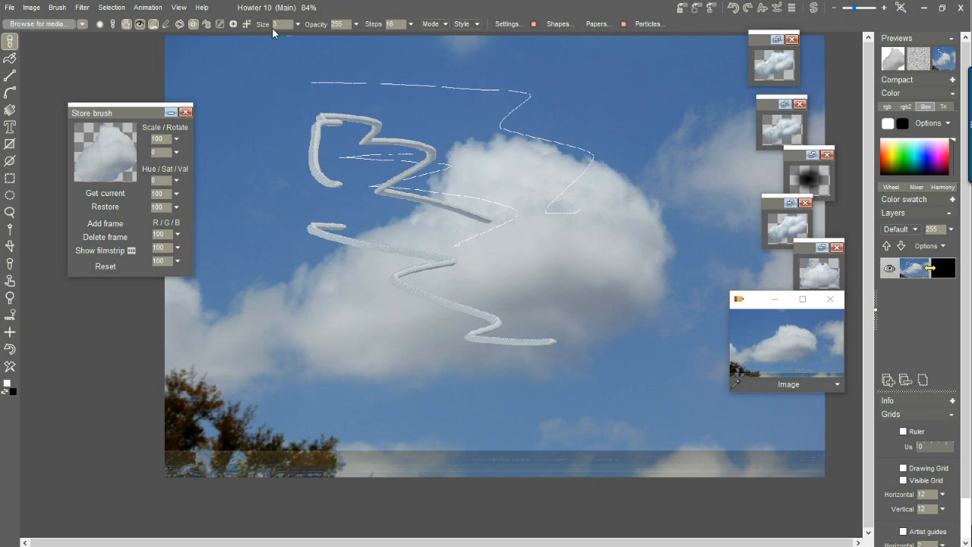
Set the brush size to 100, paint large overlapping clouds across the photo and inspect their edges up close
left_click(299, 24)
left_click_drag(275, 41, 299, 41)
mouse_move(535, 196)
left_mouse_down()
mouse_move(440, 225)
mouse_move(615, 289)
mouse_move(425, 341)
mouse_move(258, 110)
mouse_move(439, 345)
mouse_move(436, 251)
left_mouse_up()
scroll(470, 258, "up", 3)
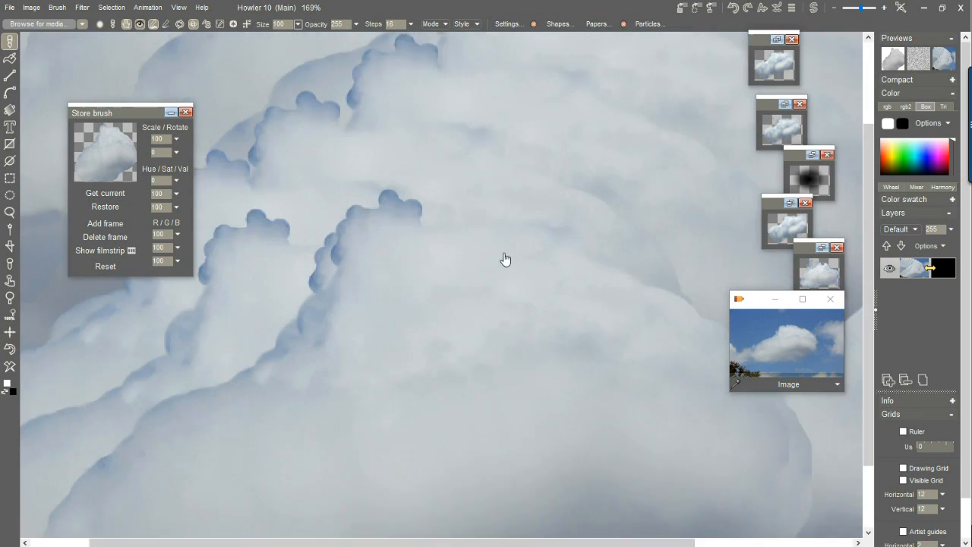
scroll(479, 277, "up", 4)
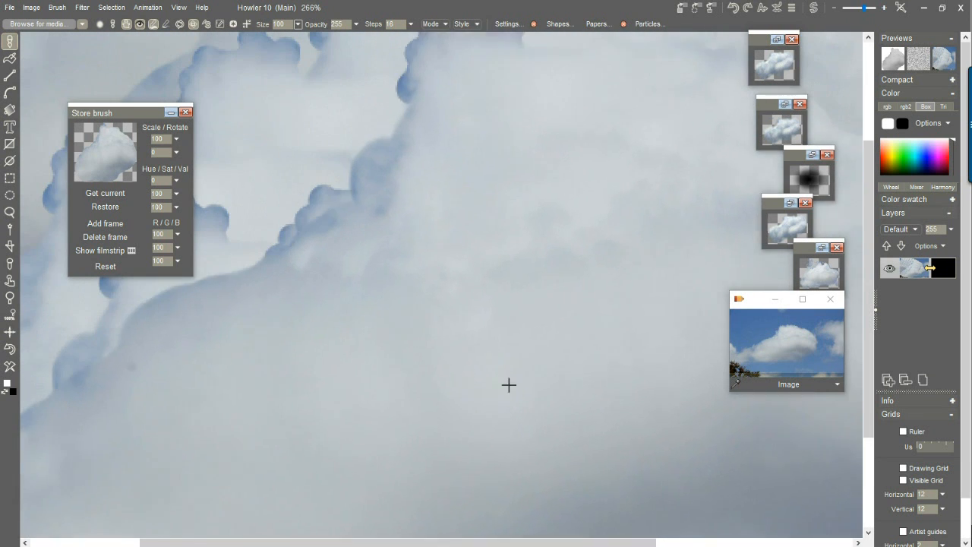
mouse_move(598, 462)
left_mouse_down()
mouse_move(620, 471)
mouse_move(527, 400)
mouse_move(660, 485)
mouse_move(546, 417)
mouse_move(499, 429)
left_mouse_up()
scroll(460, 449, "down", 5)
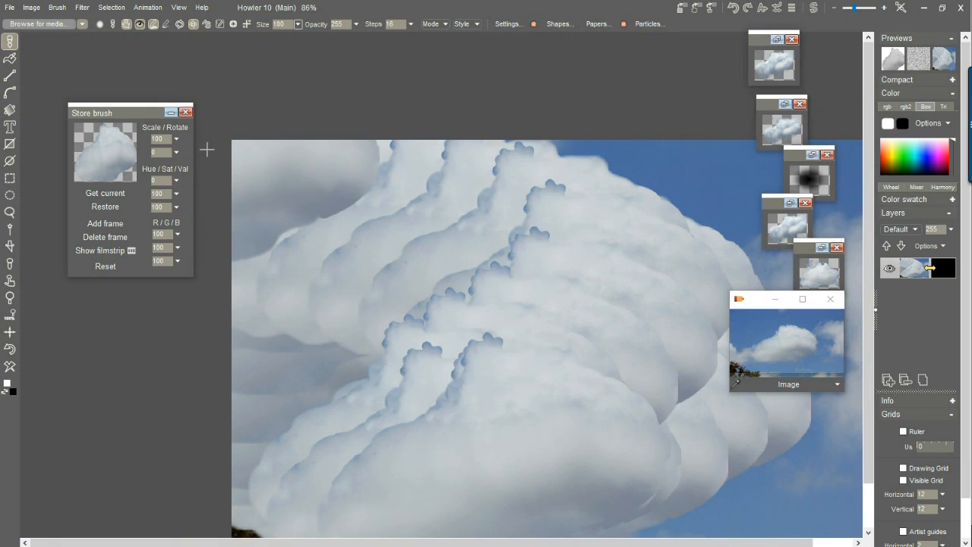
Undo the painted test strokes and turn off the brush preview
key("ctrl+z")
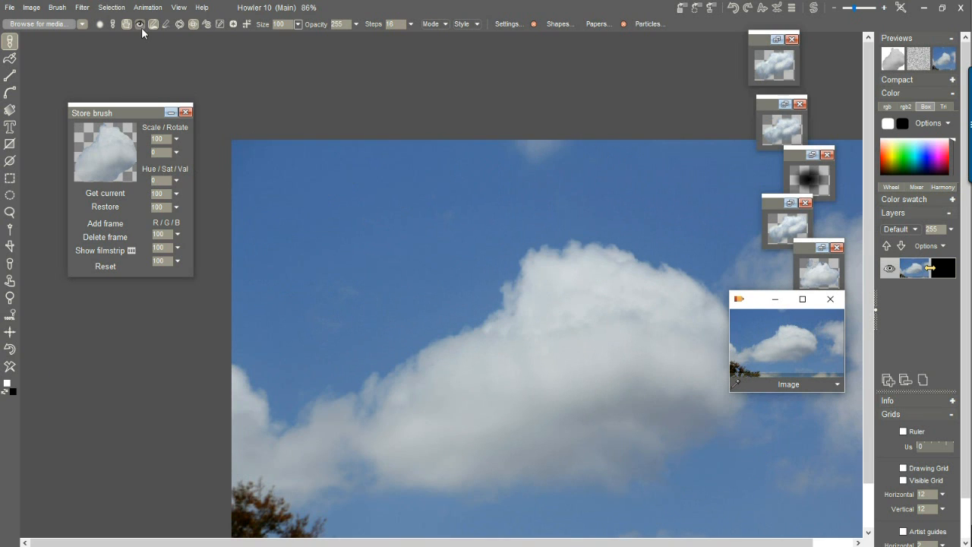
left_click(140, 24)
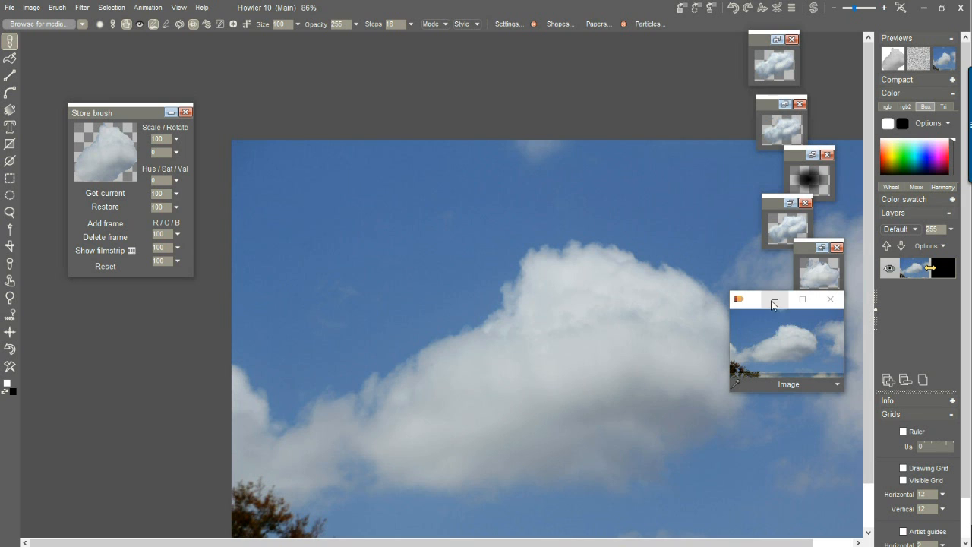
Close the five older stored brushes and move the image preview and Store brush windows clear of the photo
left_click_drag(748, 303, 63, 414)
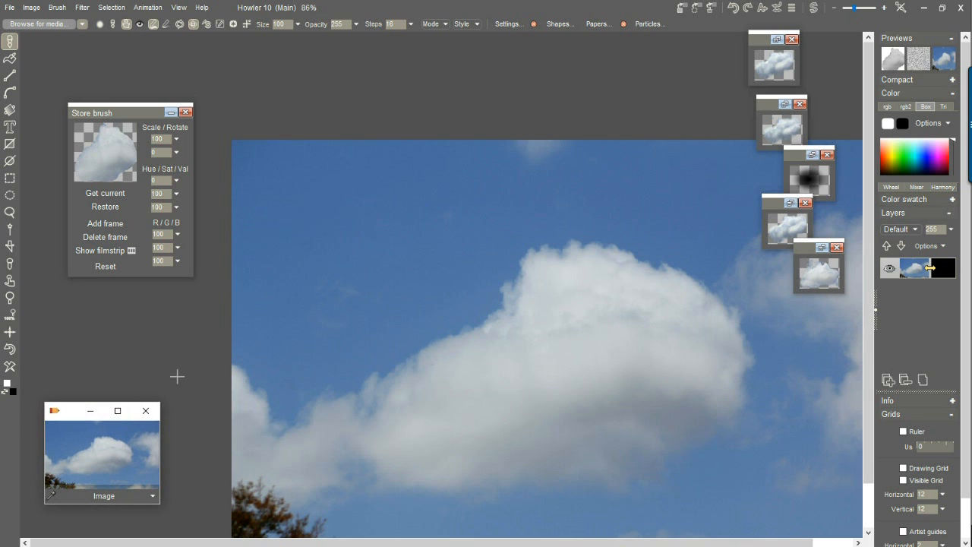
left_click_drag(359, 339, 399, 405)
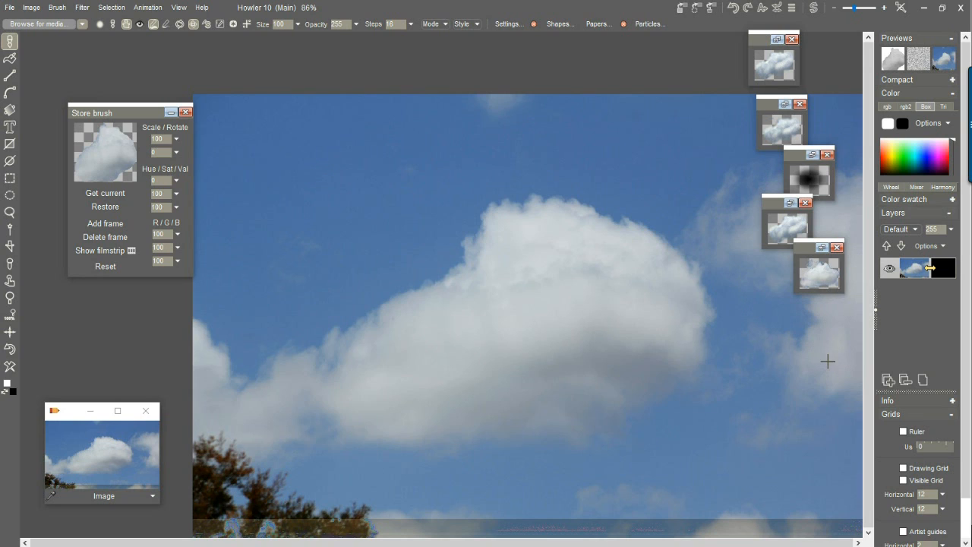
left_click(836, 248)
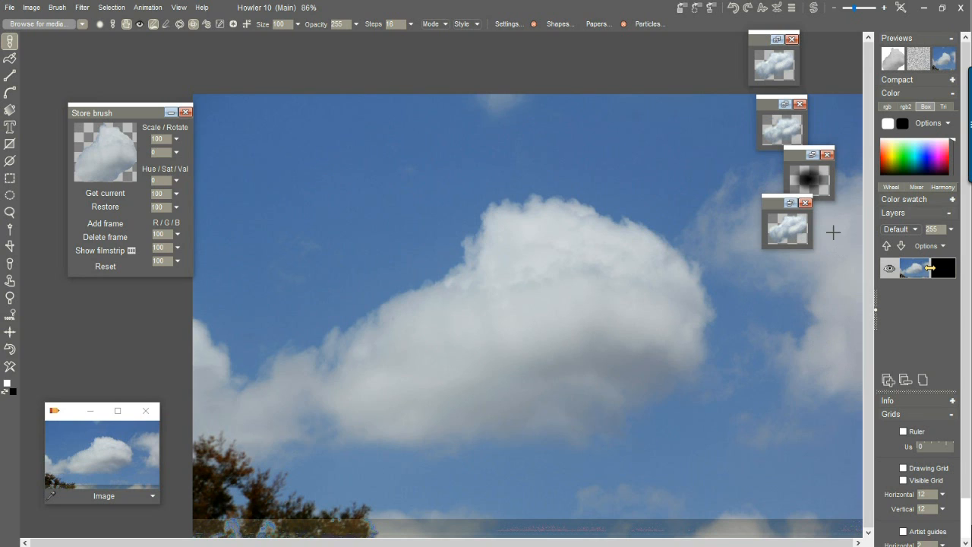
left_click(806, 203)
left_click(827, 155)
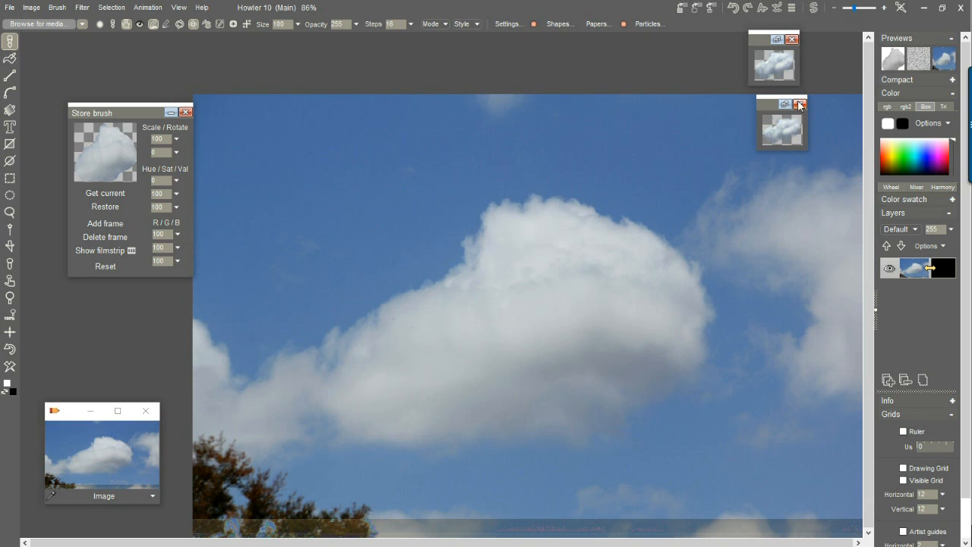
left_click(799, 104)
left_click(791, 40)
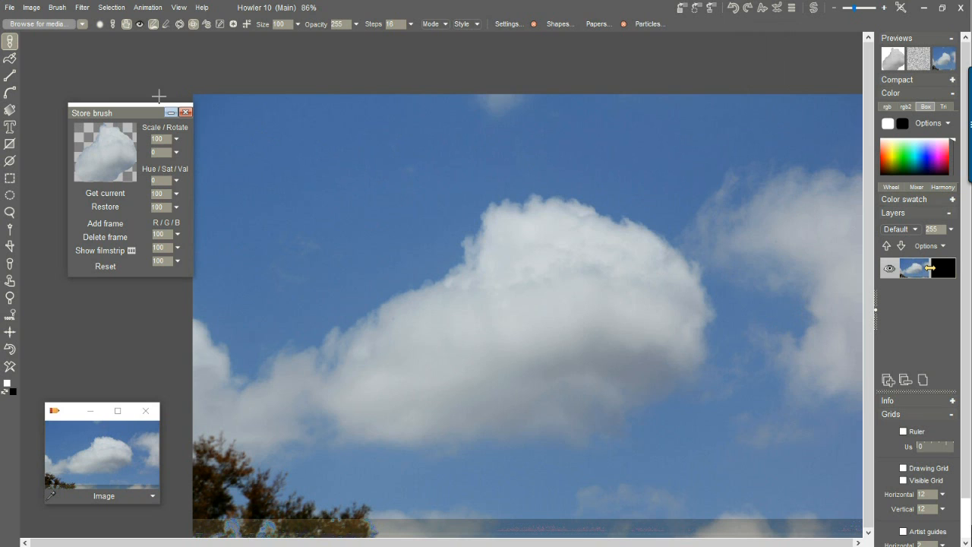
left_click_drag(126, 113, 97, 77)
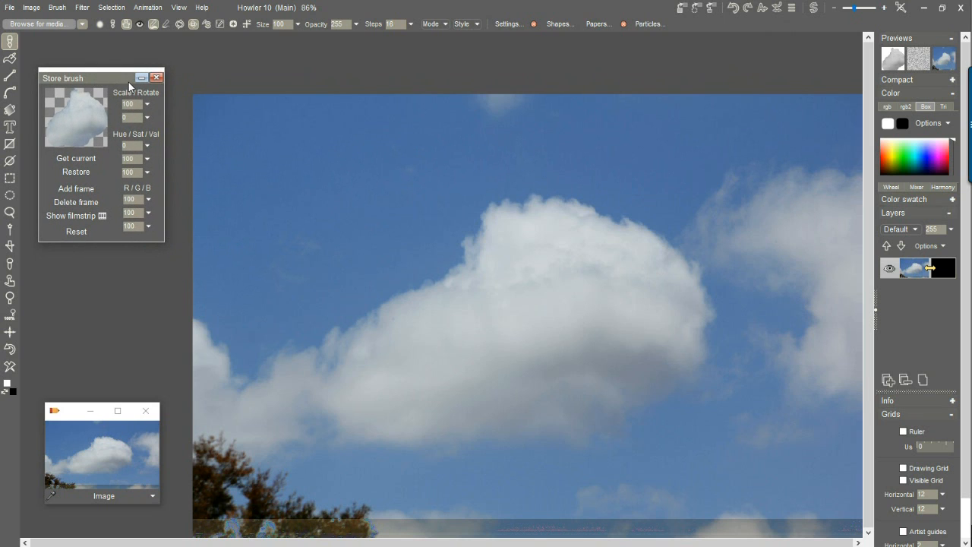
Start a color key selection from the sky blue, with the key type RGB difference and a tolerance of 200
left_click(110, 7)
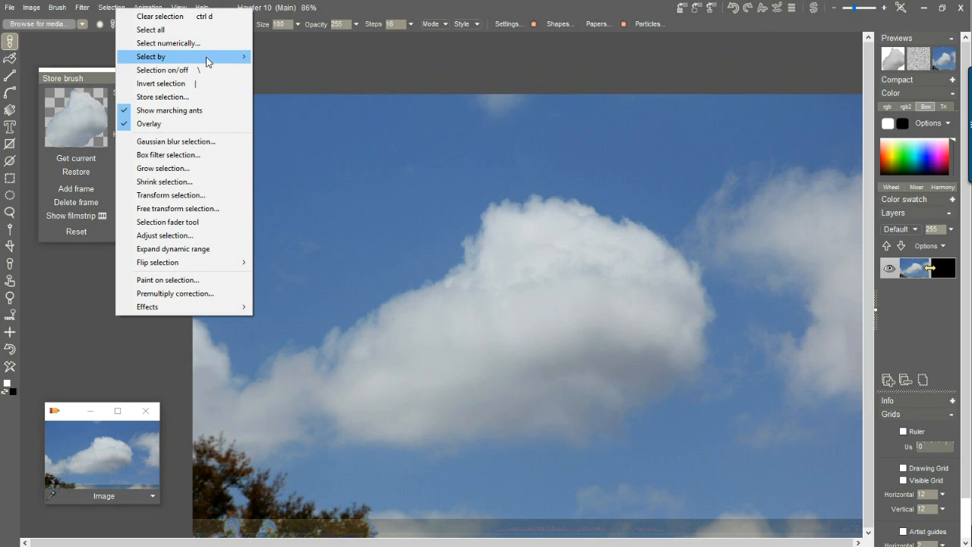
mouse_move(208, 58)
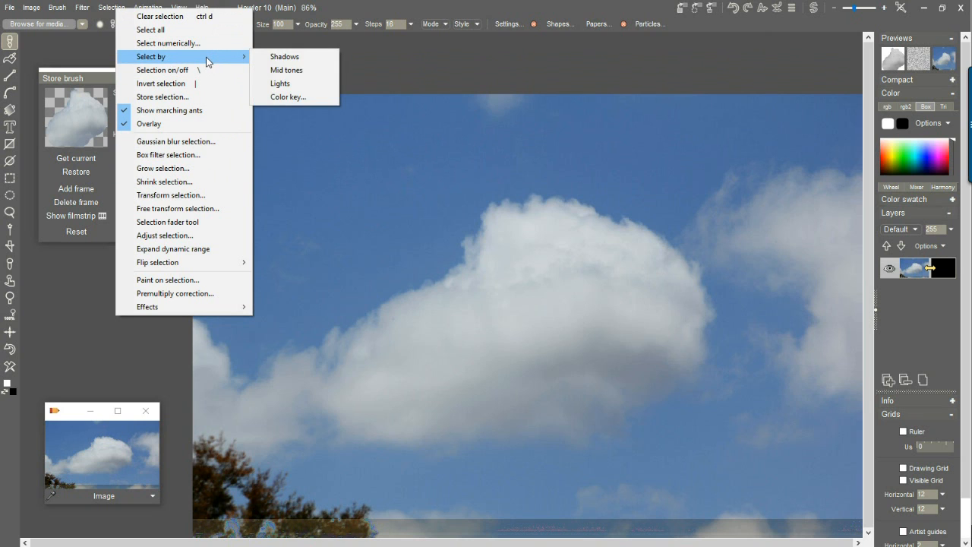
left_click(289, 97)
left_click(388, 241)
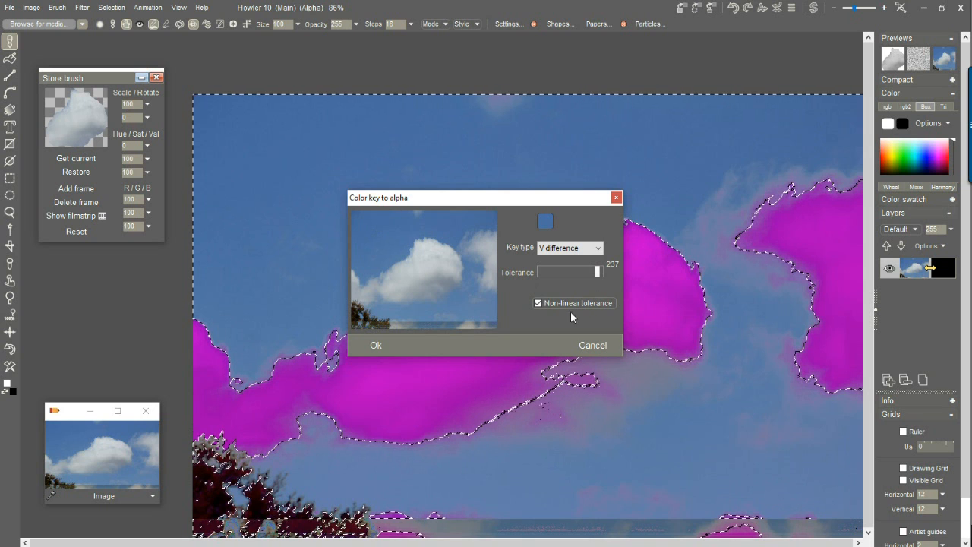
left_click(565, 248)
left_click(555, 263)
mouse_move(576, 271)
left_mouse_down()
mouse_move(552, 275)
mouse_move(599, 273)
mouse_move(588, 275)
left_mouse_up()
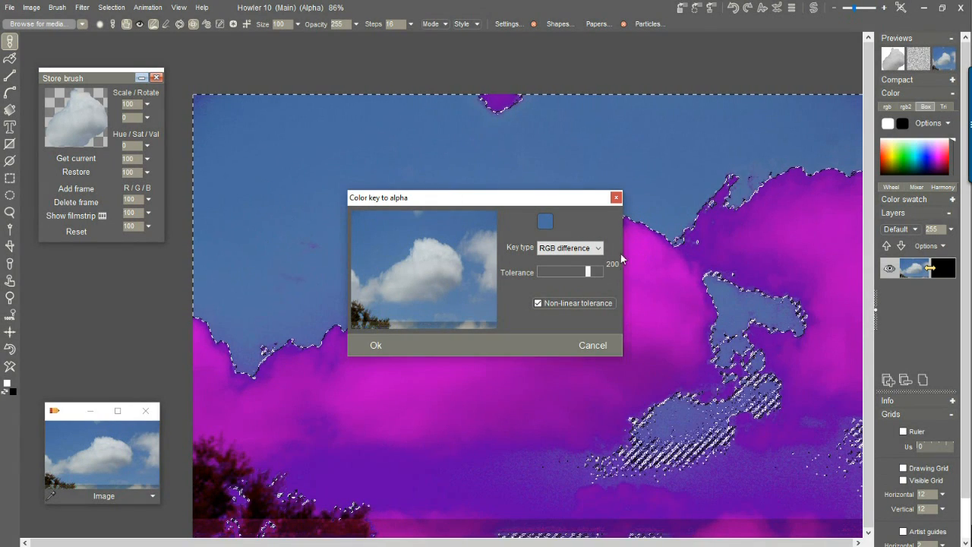
Try the V difference and H difference key types, sampling several sky blues from the preview
left_click(555, 248)
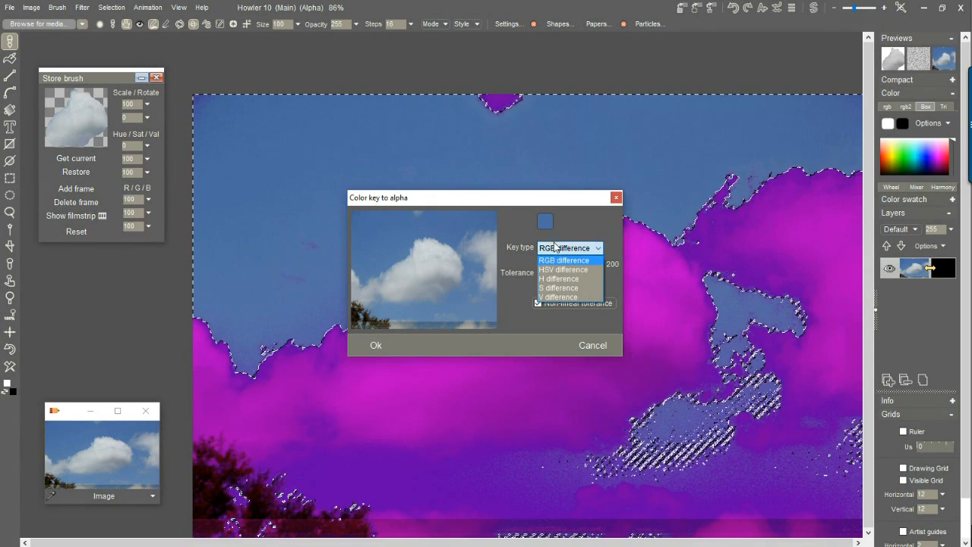
left_click(558, 297)
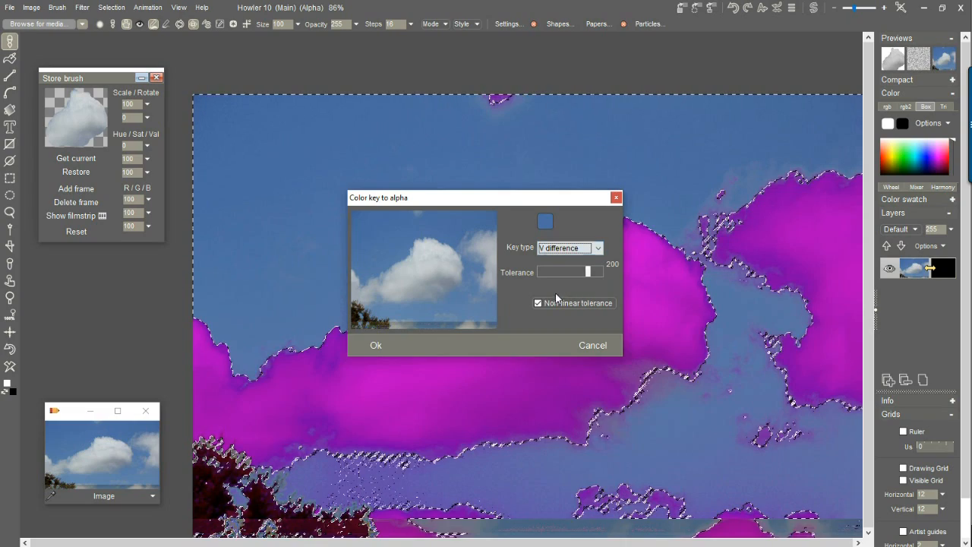
left_click_drag(372, 231, 460, 297)
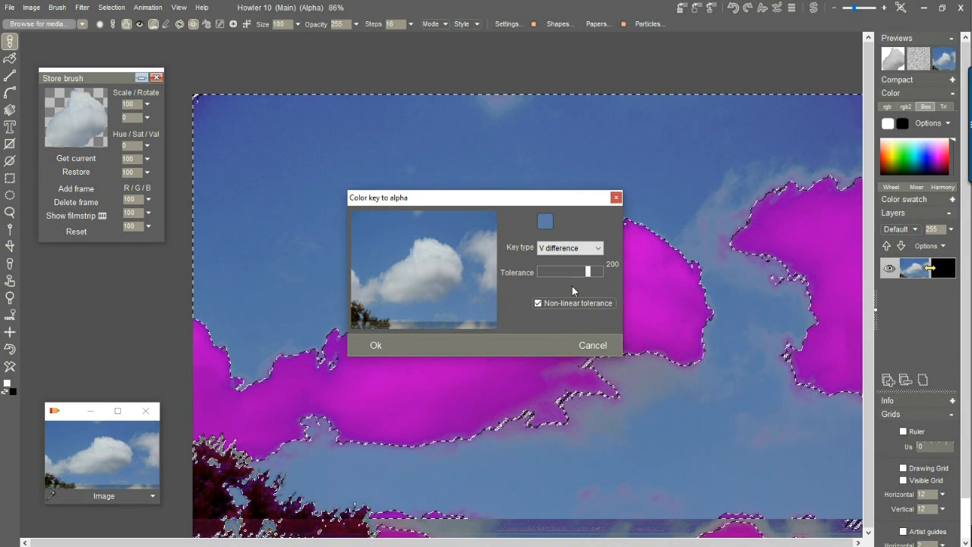
left_click(571, 255)
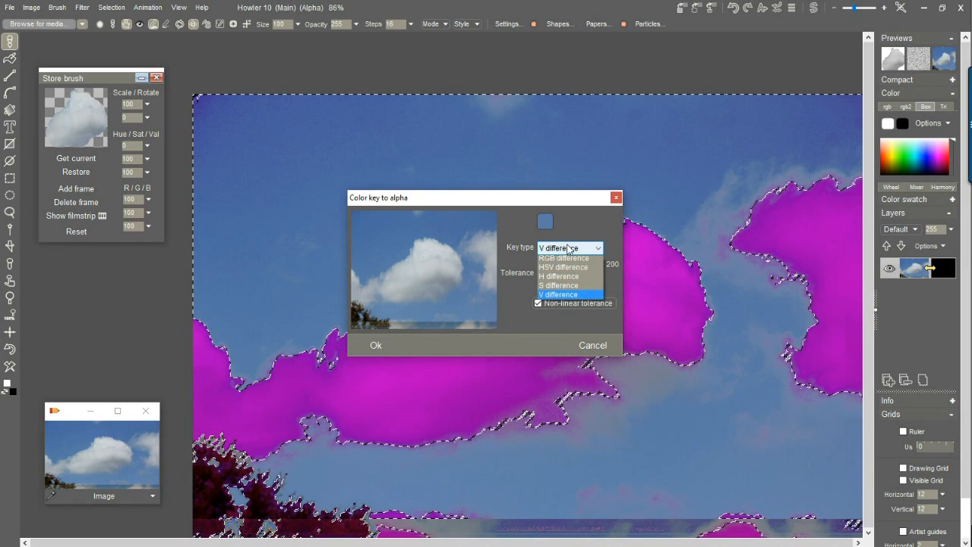
left_click(562, 285)
left_click(372, 237)
left_click_drag(444, 299, 366, 256)
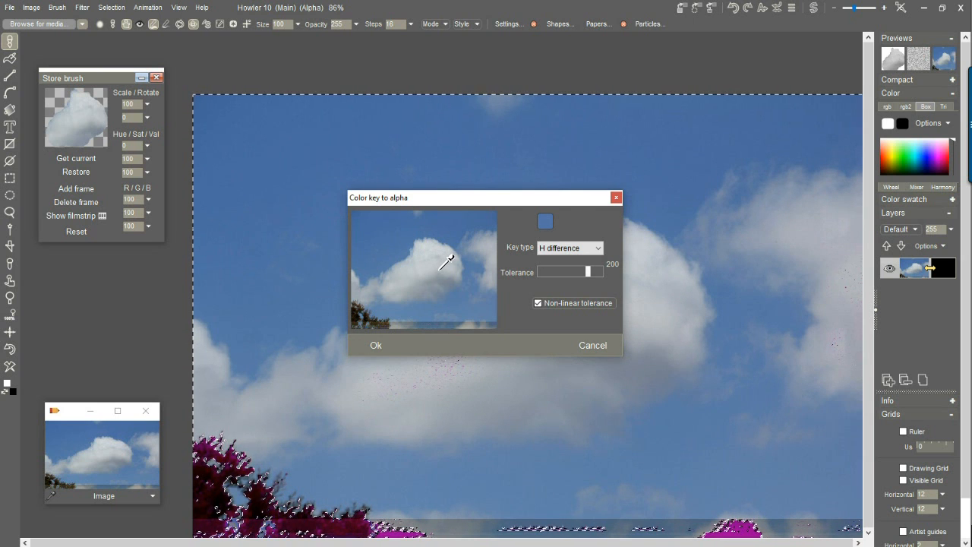
left_click_drag(393, 246, 387, 240)
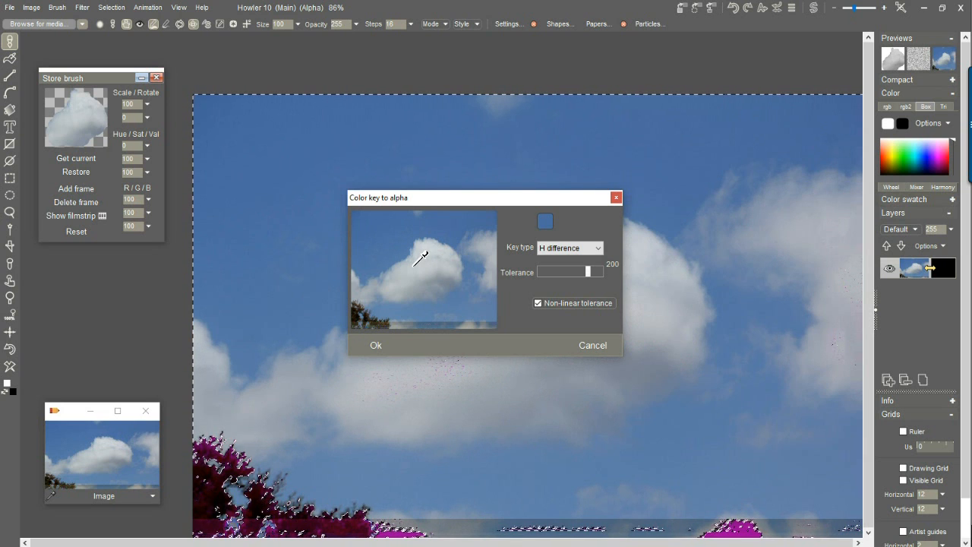
Set the key type to S difference, resample the sky blue, keep non-linear tolerance on and apply the key with tolerance 227
left_click(553, 249)
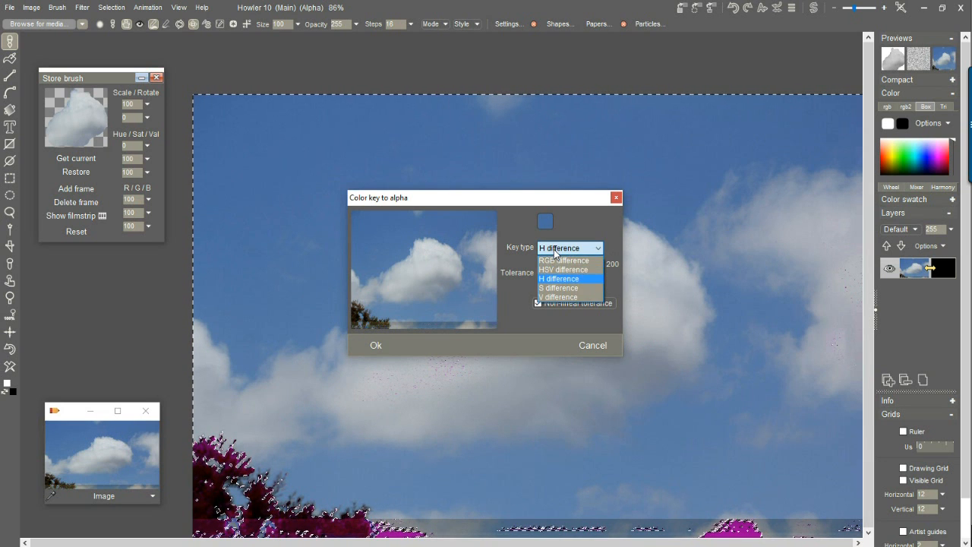
left_click(560, 289)
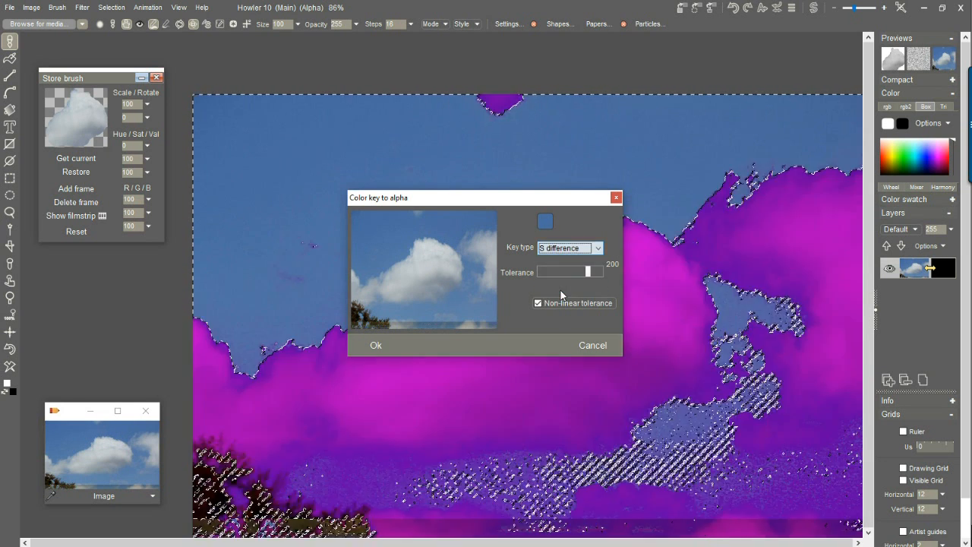
left_click_drag(403, 249, 488, 292)
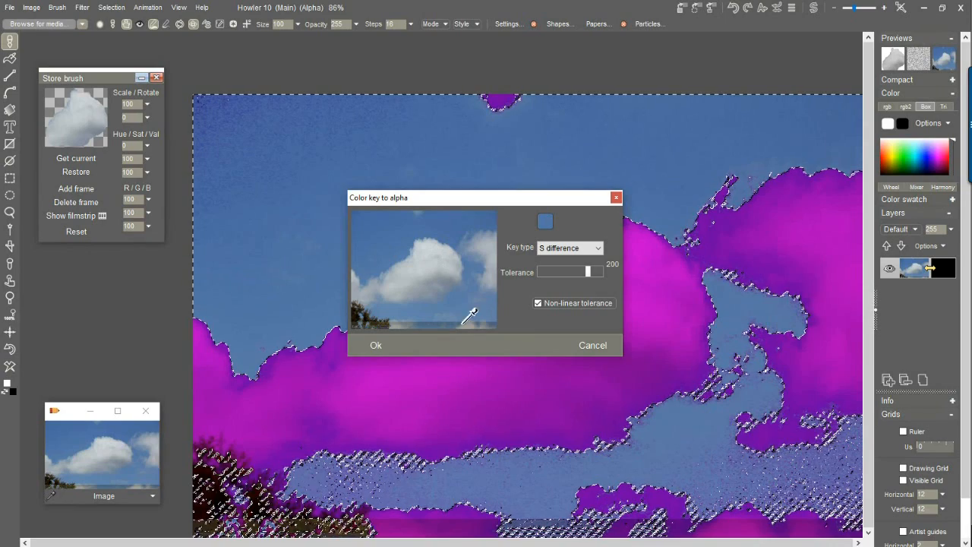
left_click(539, 304)
left_click(538, 303)
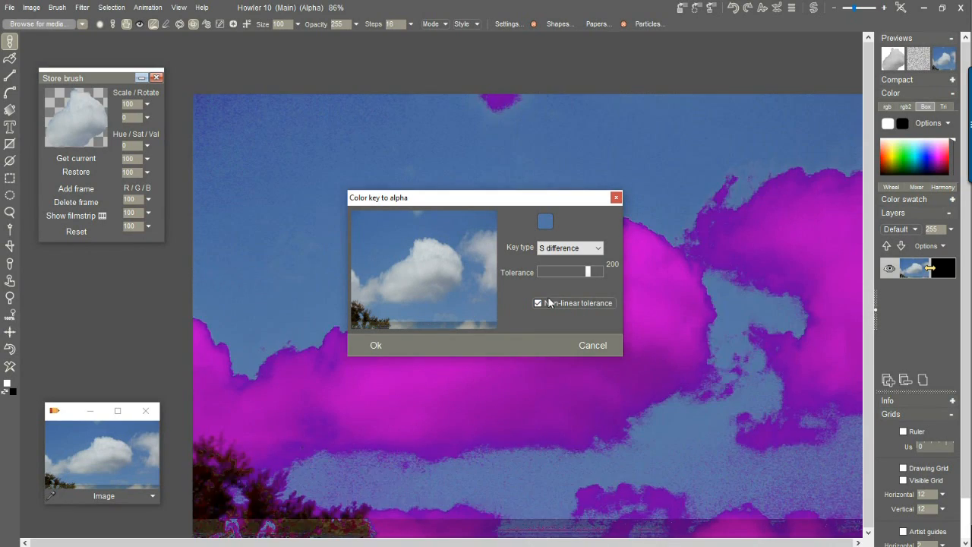
left_click_drag(589, 271, 592, 278)
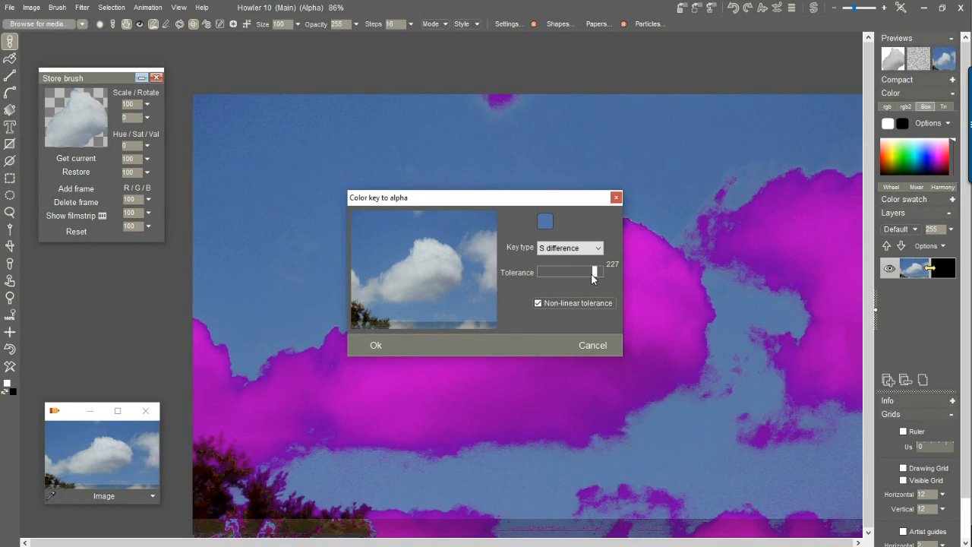
left_click(376, 345)
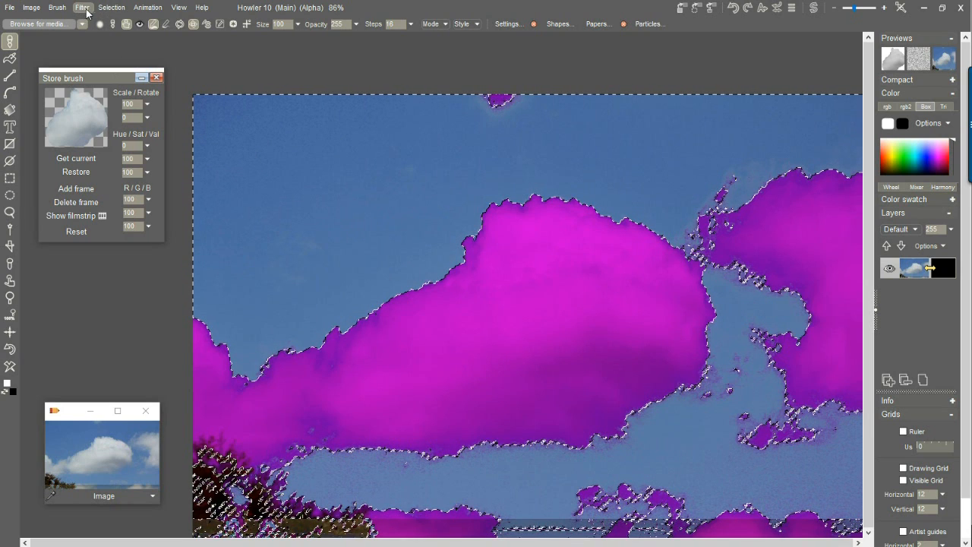
Switch to painting on the selection mask, try a stroke with the cloud brush and undo it
left_click(114, 9)
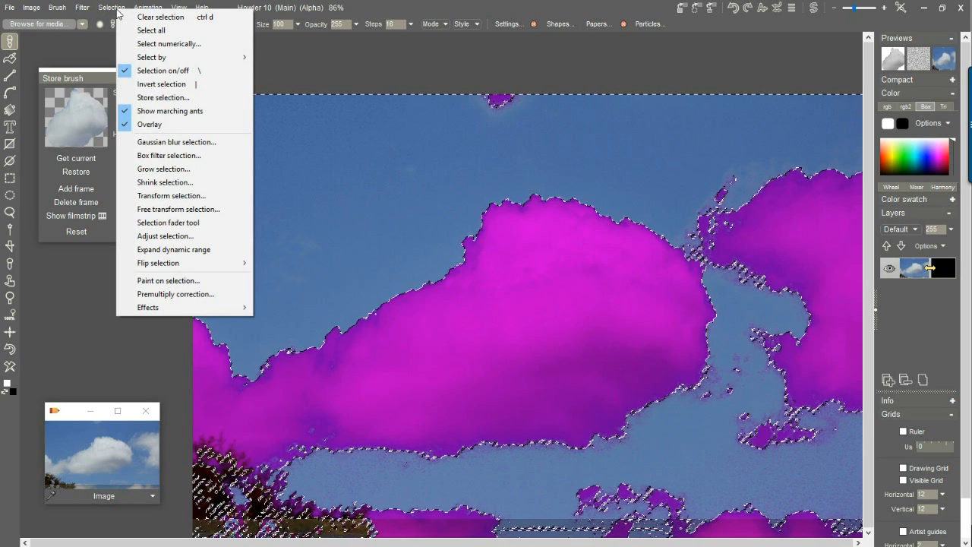
left_click(180, 280)
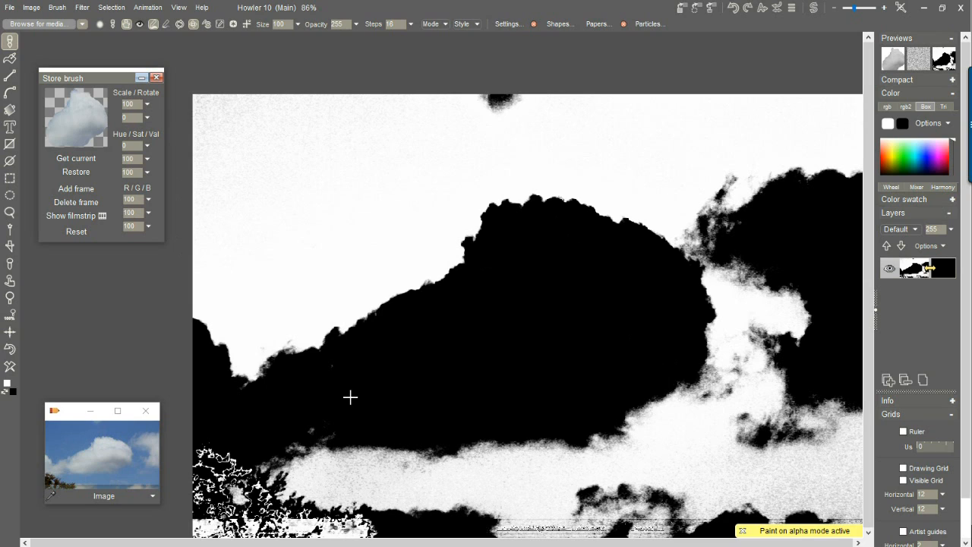
mouse_move(249, 205)
left_mouse_down()
mouse_move(276, 202)
mouse_move(197, 210)
left_mouse_up()
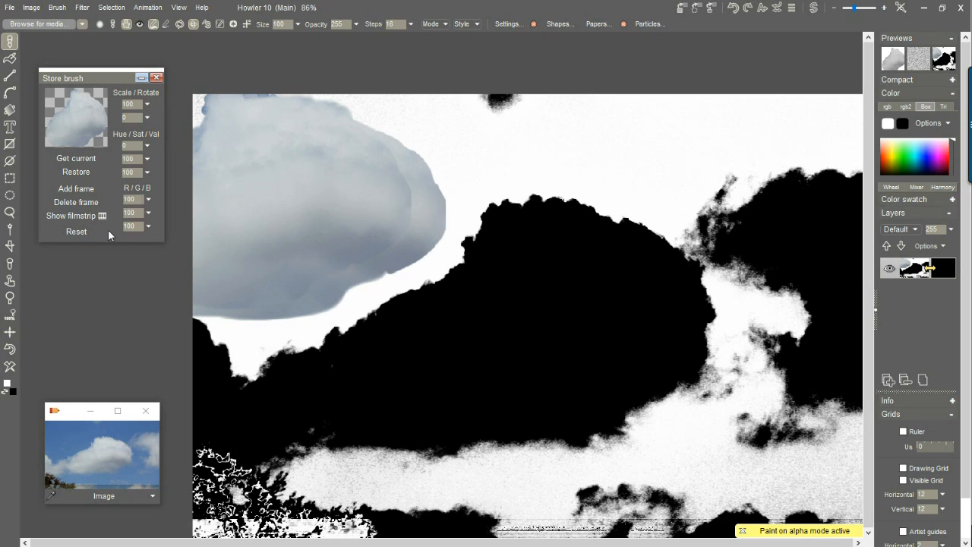
left_click(10, 348)
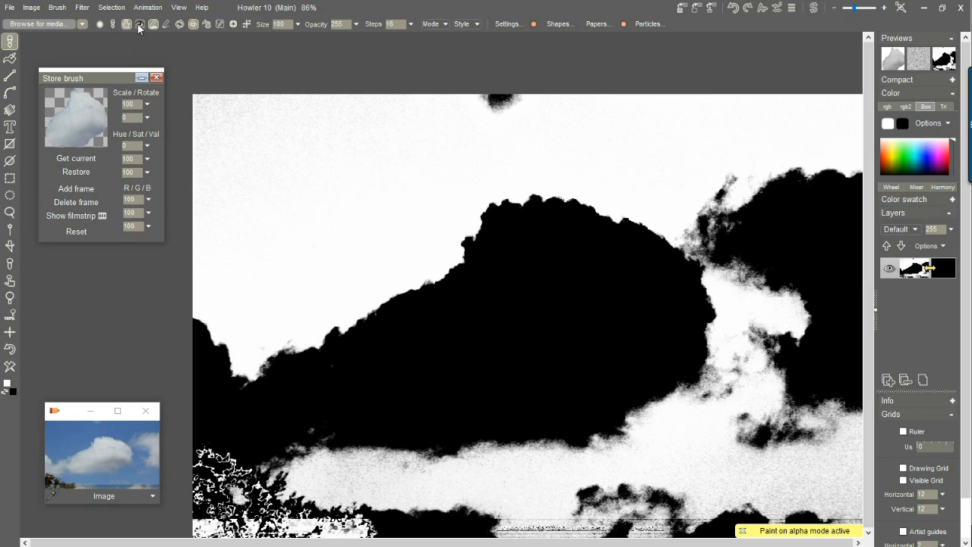
Load the Airbrush 200 preset and paint white over the trees and neighbouring clouds around the main cloud's mask
left_click(85, 24)
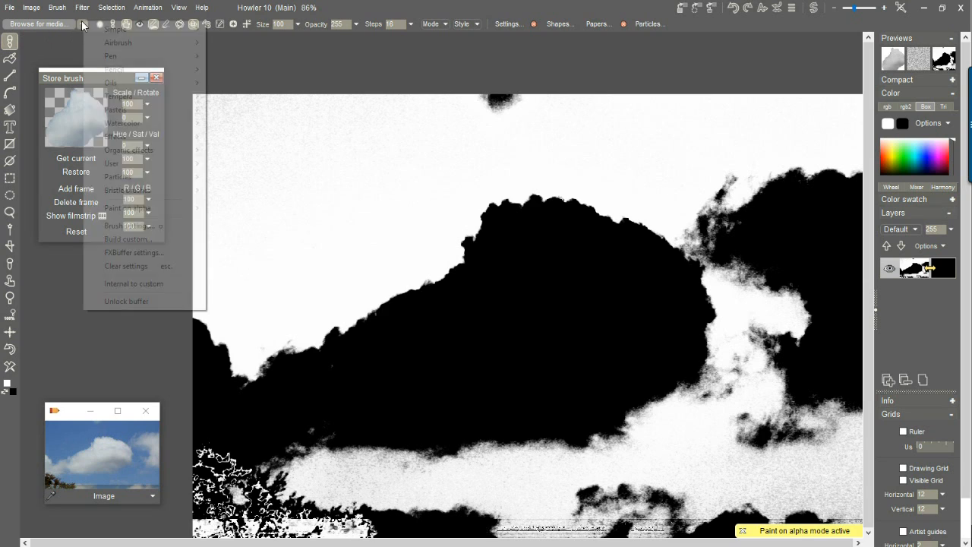
mouse_move(150, 43)
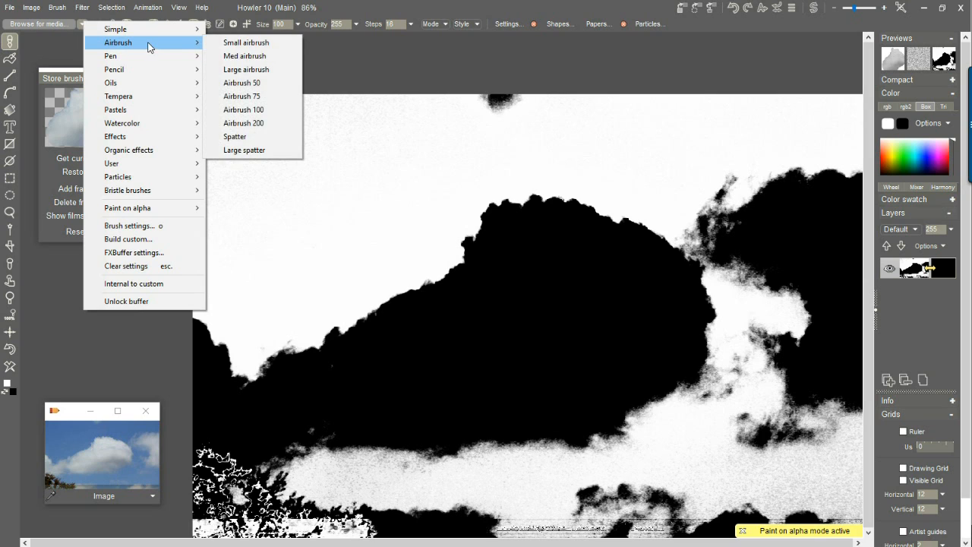
left_click(270, 123)
mouse_move(222, 318)
left_mouse_down()
mouse_move(197, 332)
mouse_move(203, 353)
mouse_move(228, 334)
mouse_move(219, 321)
mouse_move(208, 390)
mouse_move(197, 390)
mouse_move(225, 375)
mouse_move(233, 404)
mouse_move(269, 329)
mouse_move(261, 358)
mouse_move(296, 328)
mouse_move(271, 347)
mouse_move(286, 329)
mouse_move(291, 350)
mouse_move(296, 336)
left_mouse_up()
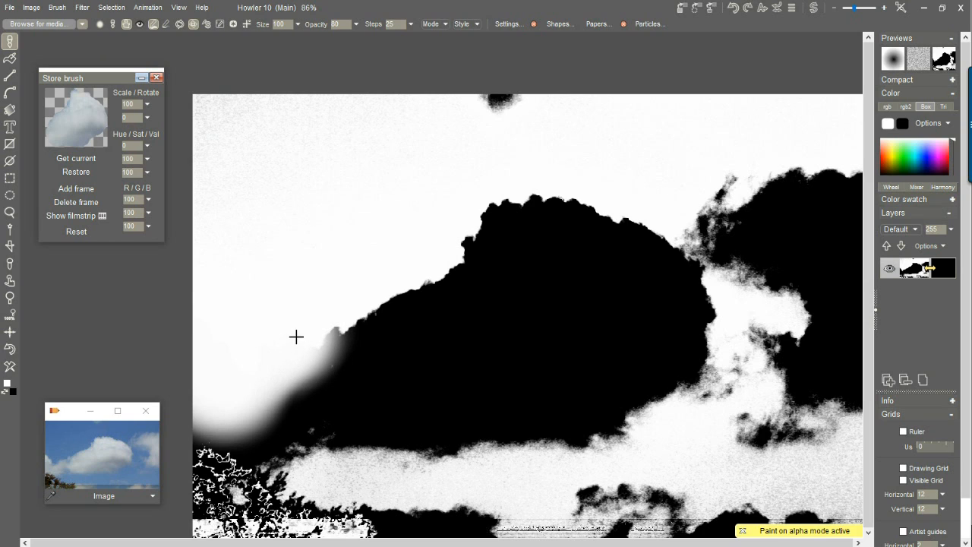
mouse_move(251, 422)
left_mouse_down()
mouse_move(217, 403)
mouse_move(202, 481)
mouse_move(215, 429)
mouse_move(243, 524)
mouse_move(304, 503)
mouse_move(284, 503)
mouse_move(295, 513)
mouse_move(250, 533)
mouse_move(478, 525)
mouse_move(317, 530)
mouse_move(343, 518)
mouse_move(218, 475)
mouse_move(592, 505)
mouse_move(536, 529)
mouse_move(774, 514)
mouse_move(603, 494)
mouse_move(851, 512)
mouse_move(733, 518)
left_mouse_up()
mouse_move(875, 490)
left_mouse_down()
mouse_move(807, 494)
mouse_move(815, 457)
mouse_move(772, 477)
mouse_move(820, 466)
mouse_move(852, 423)
mouse_move(766, 445)
mouse_move(833, 423)
left_mouse_up()
mouse_move(762, 457)
left_mouse_down()
mouse_move(813, 399)
mouse_move(759, 440)
mouse_move(822, 423)
mouse_move(835, 373)
mouse_move(822, 351)
mouse_move(851, 318)
mouse_move(863, 214)
mouse_move(842, 145)
mouse_move(819, 198)
mouse_move(746, 159)
mouse_move(740, 195)
mouse_move(774, 169)
mouse_move(803, 185)
left_mouse_up()
mouse_move(624, 136)
left_mouse_down()
mouse_move(523, 109)
mouse_move(373, 91)
left_mouse_up()
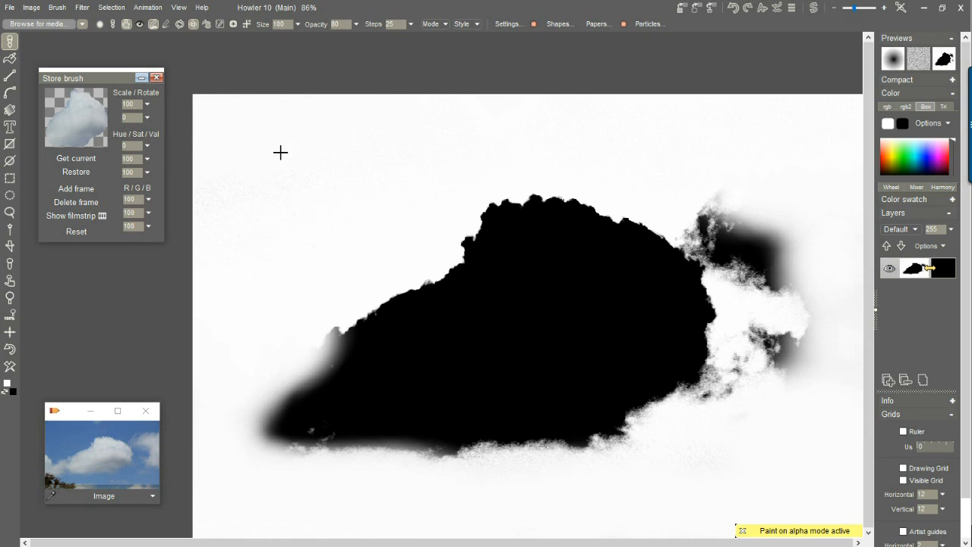
Airbrush white along the right edge of the cloud mask to clear the stray wisps and soften the edge
scroll(287, 192, "up", 6)
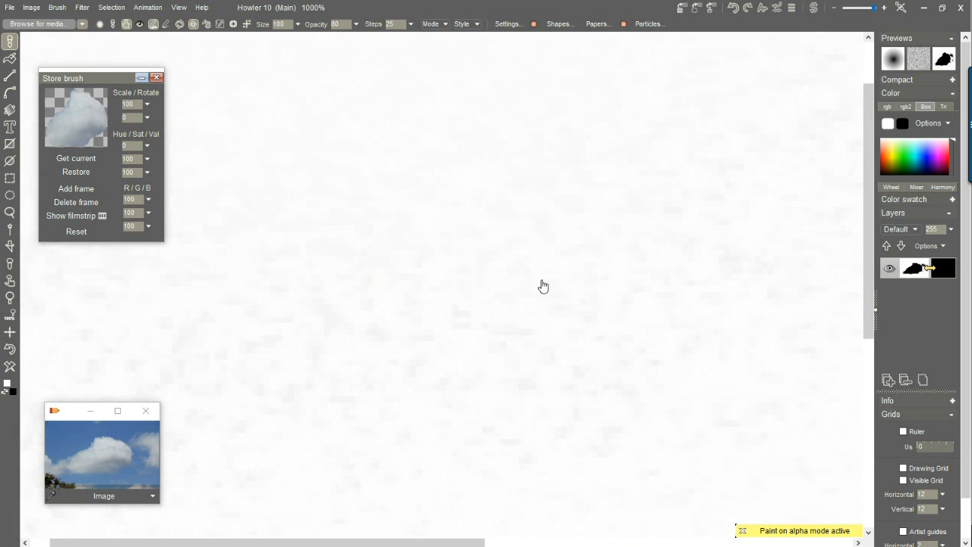
scroll(485, 299, "up", 1)
scroll(455, 302, "down", 4)
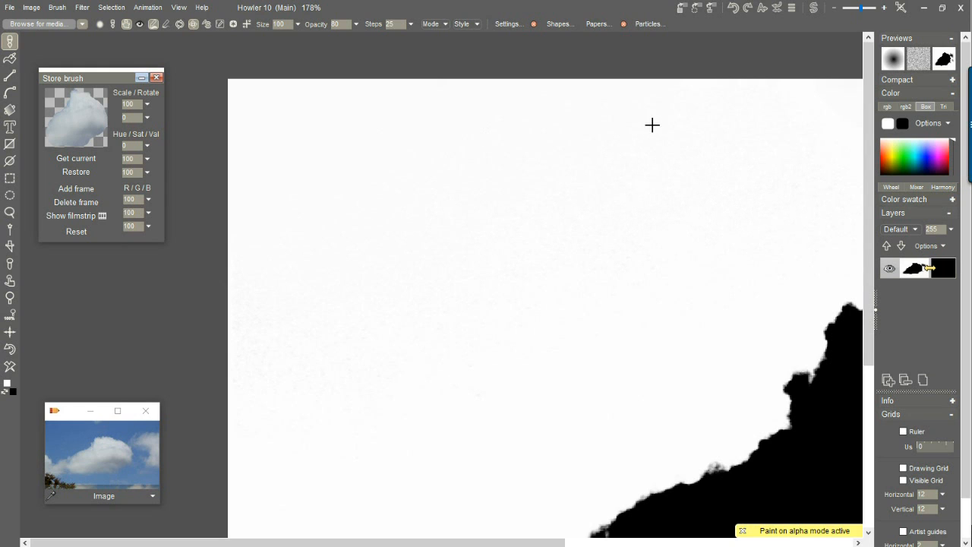
left_click_drag(750, 288, 32, 264)
left_click_drag(643, 262, 563, 120)
mouse_move(566, 230)
left_mouse_down()
mouse_move(531, 169)
mouse_move(440, 128)
mouse_move(633, 285)
mouse_move(594, 230)
mouse_move(451, 141)
mouse_move(466, 213)
mouse_move(552, 317)
mouse_move(599, 291)
mouse_move(582, 367)
mouse_move(643, 457)
mouse_move(655, 423)
mouse_move(567, 393)
mouse_move(562, 331)
mouse_move(540, 310)
left_mouse_up()
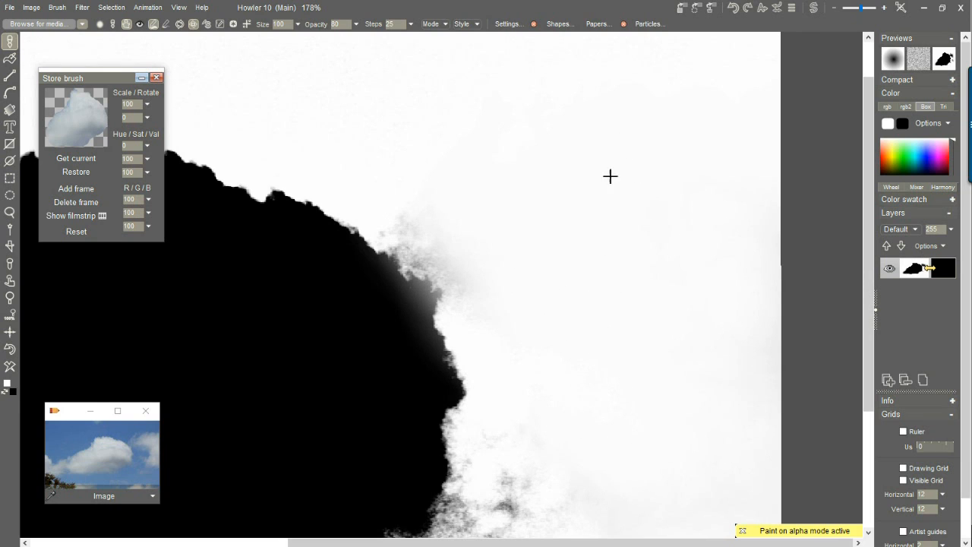
mouse_move(511, 204)
left_mouse_down()
mouse_move(420, 152)
mouse_move(454, 228)
mouse_move(497, 260)
mouse_move(490, 230)
mouse_move(525, 317)
mouse_move(509, 308)
mouse_move(508, 342)
mouse_move(522, 369)
left_mouse_up()
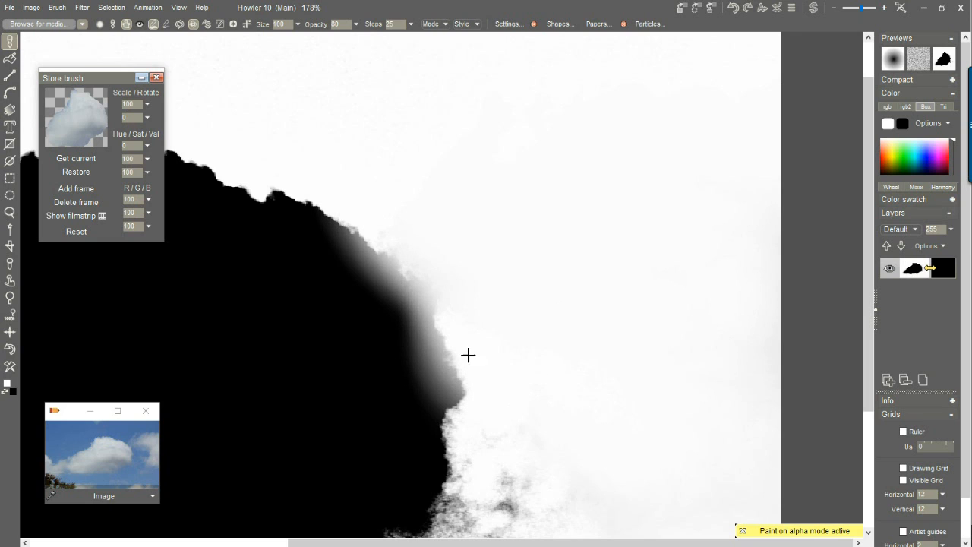
mouse_move(534, 284)
left_mouse_down()
mouse_move(607, 266)
mouse_move(635, 246)
left_mouse_up()
mouse_move(649, 391)
left_mouse_down()
mouse_move(633, 362)
mouse_move(629, 373)
mouse_move(625, 272)
mouse_move(597, 265)
mouse_move(607, 253)
mouse_move(611, 283)
mouse_move(590, 221)
mouse_move(620, 386)
mouse_move(605, 479)
mouse_move(654, 477)
left_mouse_up()
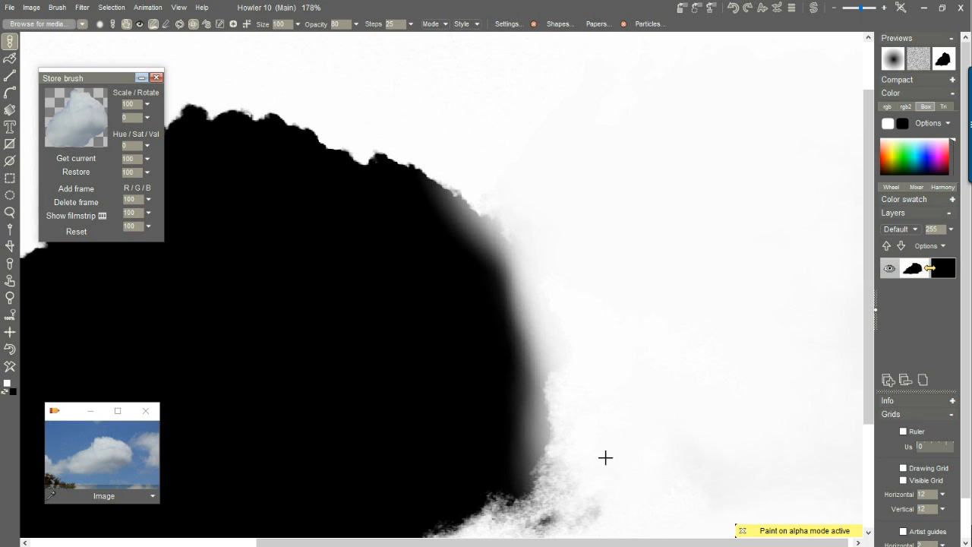
Airbrush white along the bottom and lower-left edges of the cloud mask to smooth and soften its outline
left_click_drag(605, 456, 794, 210)
mouse_move(777, 328)
left_mouse_down()
mouse_move(720, 291)
mouse_move(668, 392)
mouse_move(653, 358)
mouse_move(473, 458)
mouse_move(399, 415)
mouse_move(186, 428)
mouse_move(291, 433)
mouse_move(354, 403)
mouse_move(536, 375)
mouse_move(744, 403)
mouse_move(445, 413)
mouse_move(235, 402)
mouse_move(323, 388)
mouse_move(405, 409)
left_mouse_up()
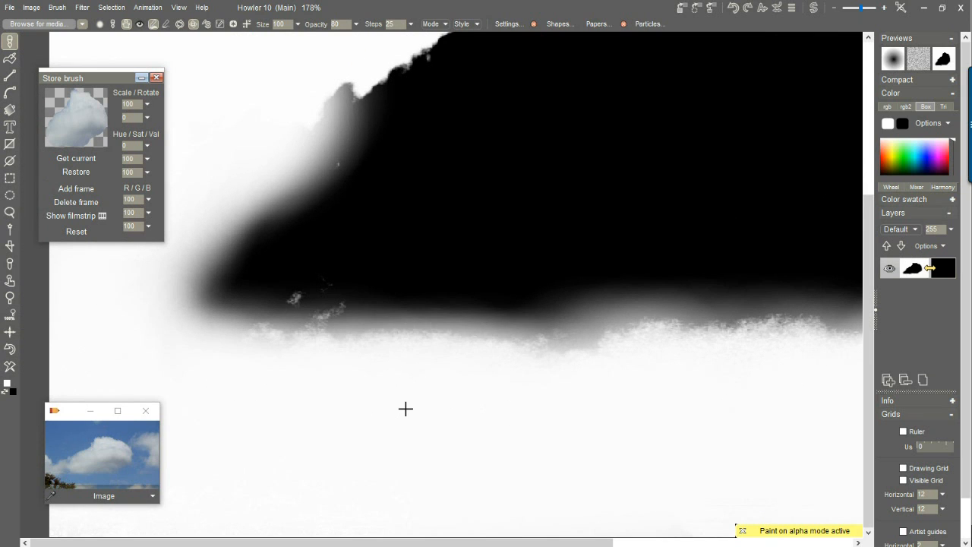
mouse_move(378, 365)
left_mouse_down()
mouse_move(454, 422)
mouse_move(422, 442)
mouse_move(295, 333)
mouse_move(255, 247)
mouse_move(251, 375)
mouse_move(494, 445)
mouse_move(545, 428)
mouse_move(373, 411)
mouse_move(303, 262)
mouse_move(421, 121)
mouse_move(387, 143)
mouse_move(425, 119)
mouse_move(356, 147)
mouse_move(375, 339)
mouse_move(743, 420)
mouse_move(800, 448)
mouse_move(659, 428)
left_mouse_up()
key("space")
left_click_drag(443, 237, 264, 529)
mouse_move(273, 482)
left_mouse_down()
mouse_move(241, 386)
mouse_move(330, 312)
mouse_move(267, 362)
mouse_move(246, 364)
mouse_move(271, 357)
mouse_move(373, 266)
mouse_move(268, 353)
left_mouse_up()
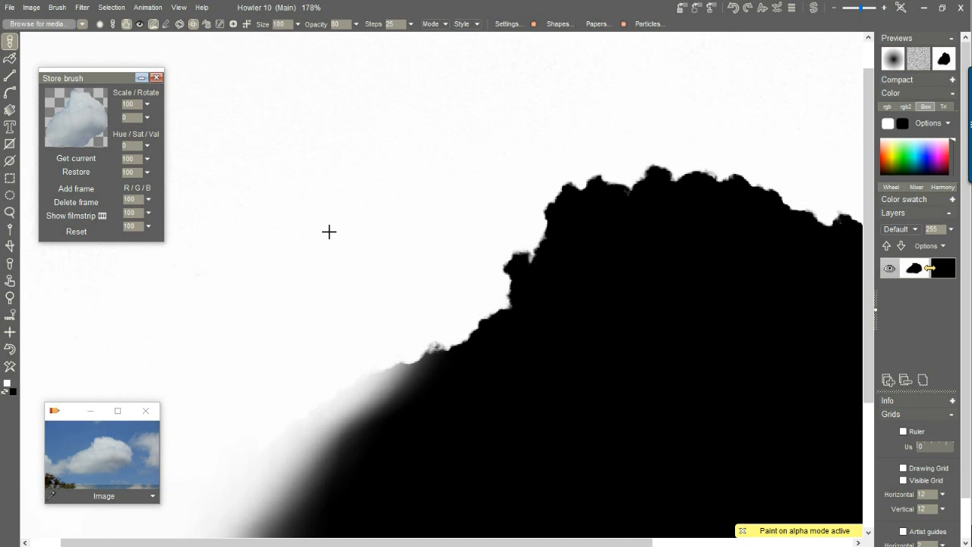
Leave the paint on alpha mode and invert the selection
left_click_drag(677, 321, 423, 170)
left_click_drag(626, 294, 614, 304)
scroll(611, 304, "down", 2)
left_click_drag(469, 326, 591, 319)
scroll(592, 320, "down", 2)
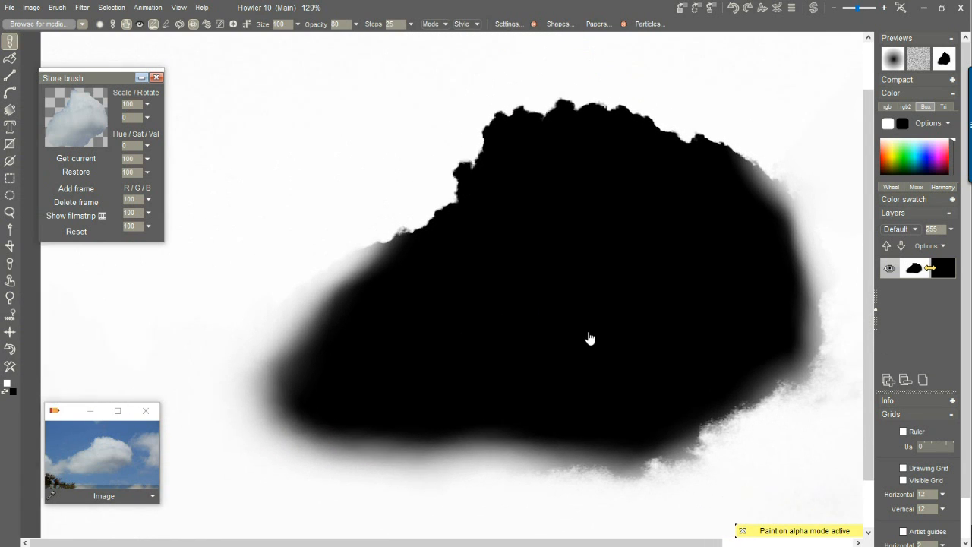
left_click(748, 535)
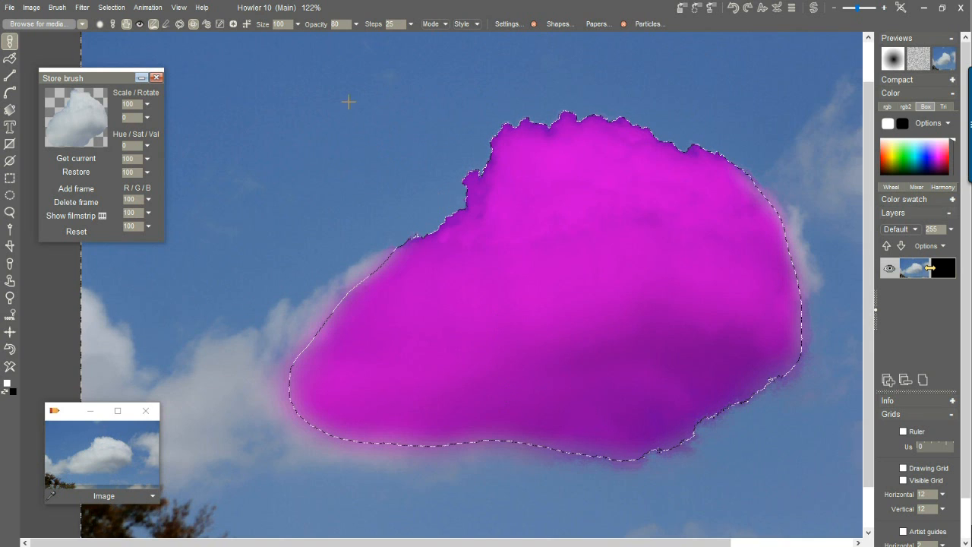
left_click(101, 9)
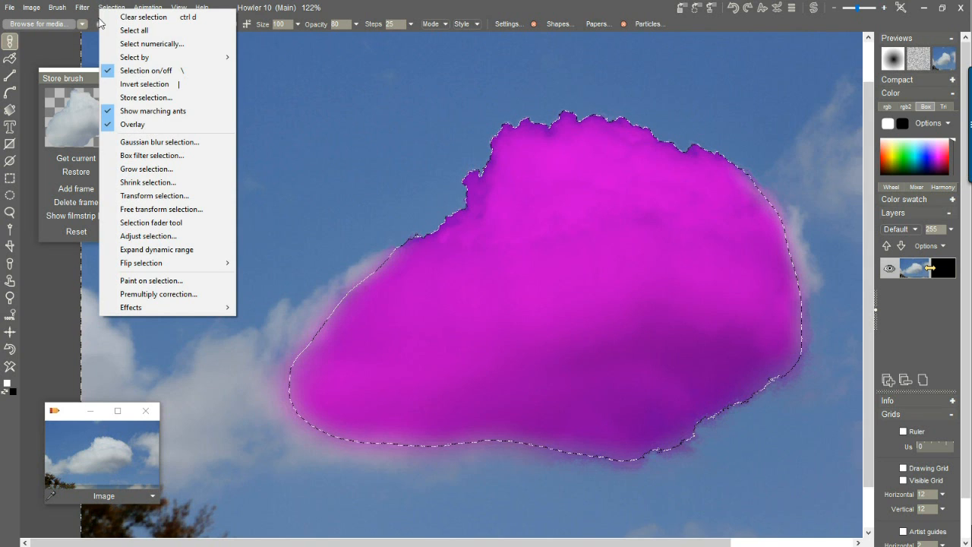
left_click(150, 85)
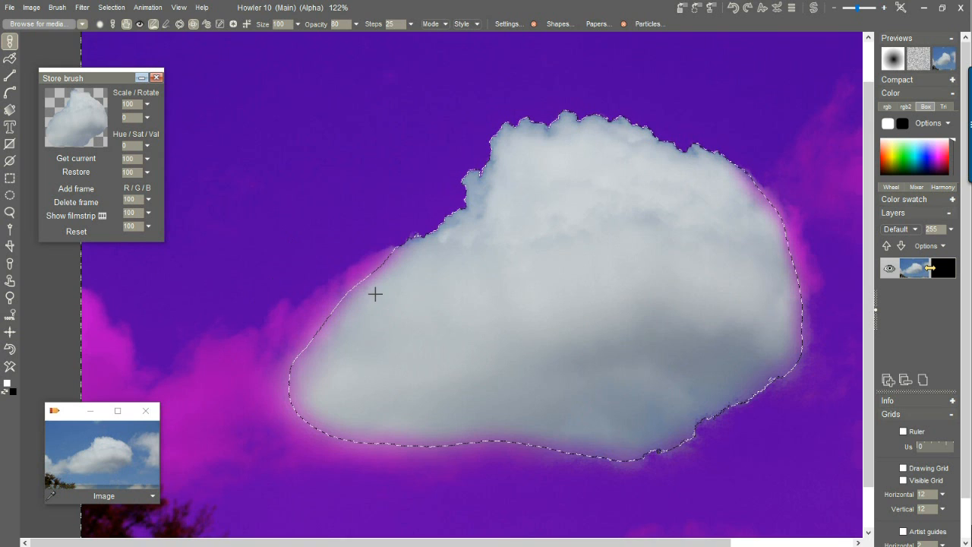
Deselect the strips along all four image borders with the rectangular selection tool, leaving only the cloud outlined
scroll(477, 273, "down", 3)
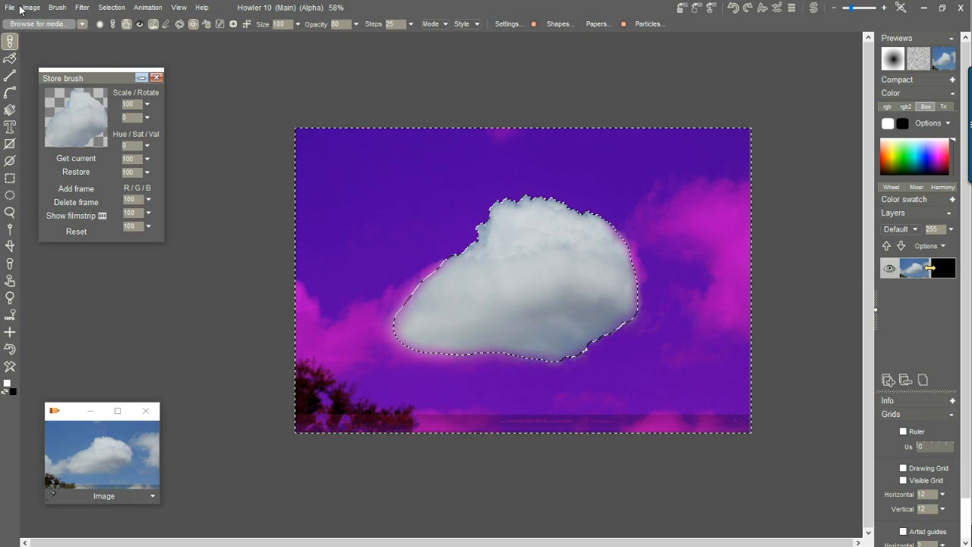
left_click(14, 180)
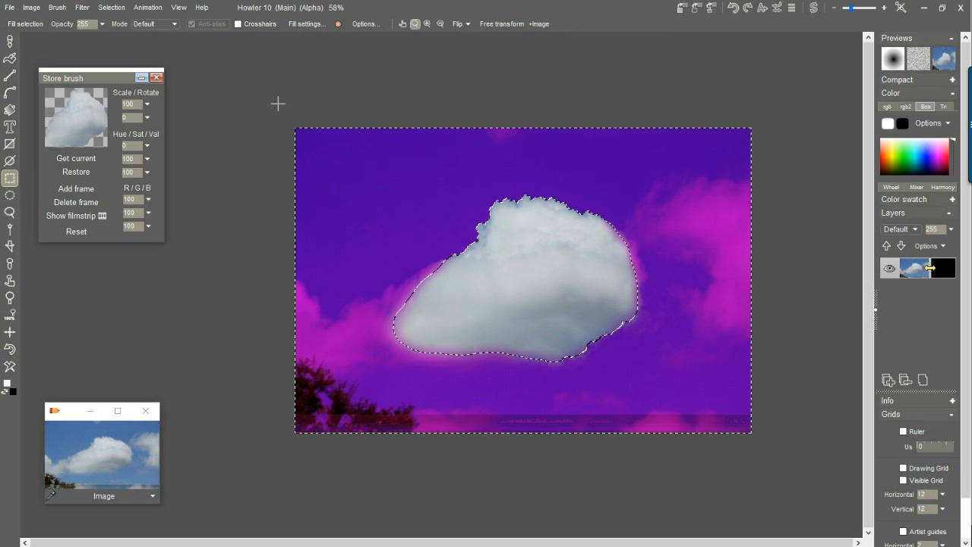
left_click_drag(271, 101, 319, 224)
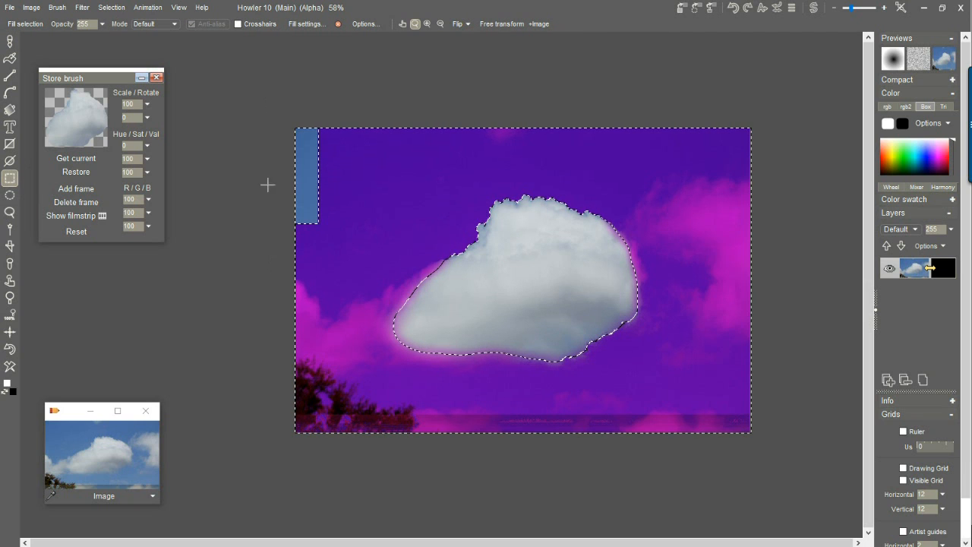
left_click(329, 276)
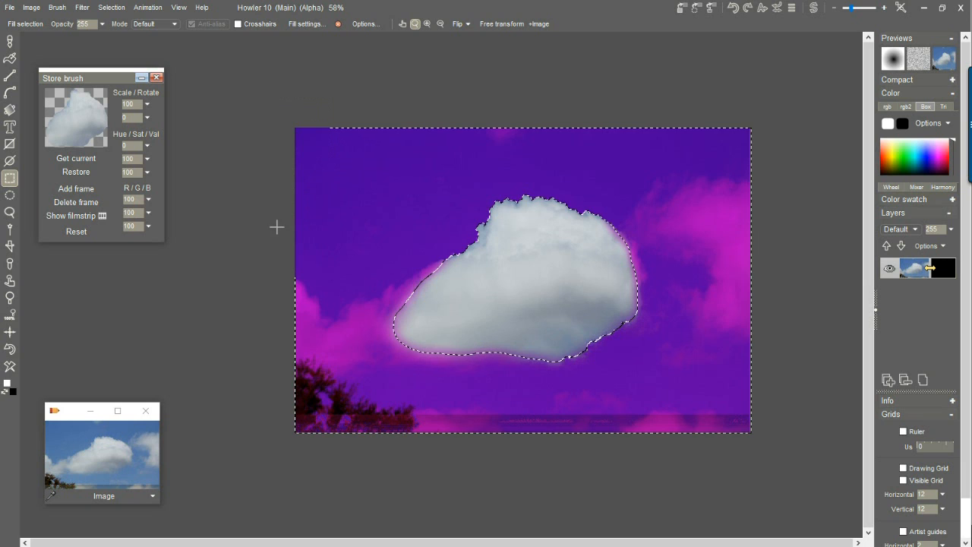
left_click_drag(335, 466, 333, 481)
left_click_drag(259, 394, 835, 478)
left_click_drag(702, 64, 704, 95)
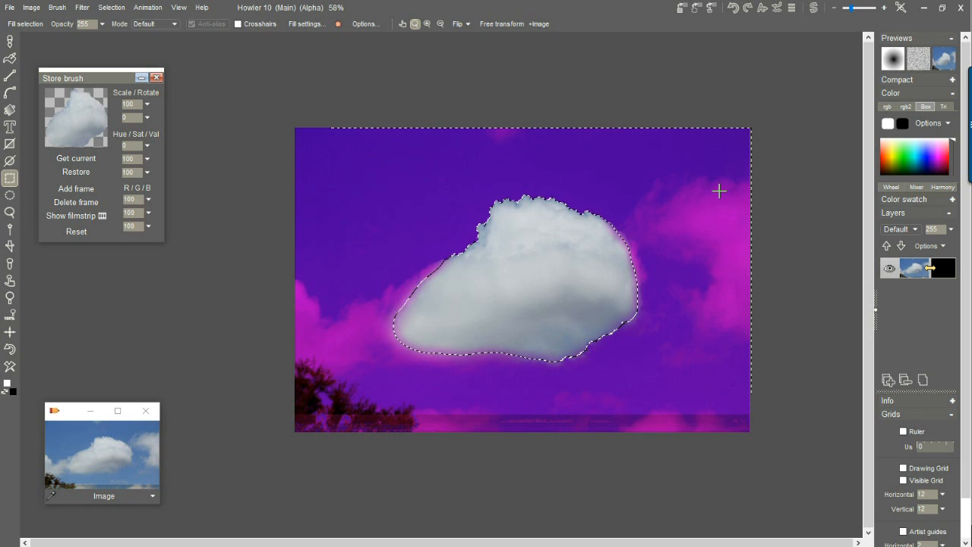
left_click_drag(781, 470, 781, 471)
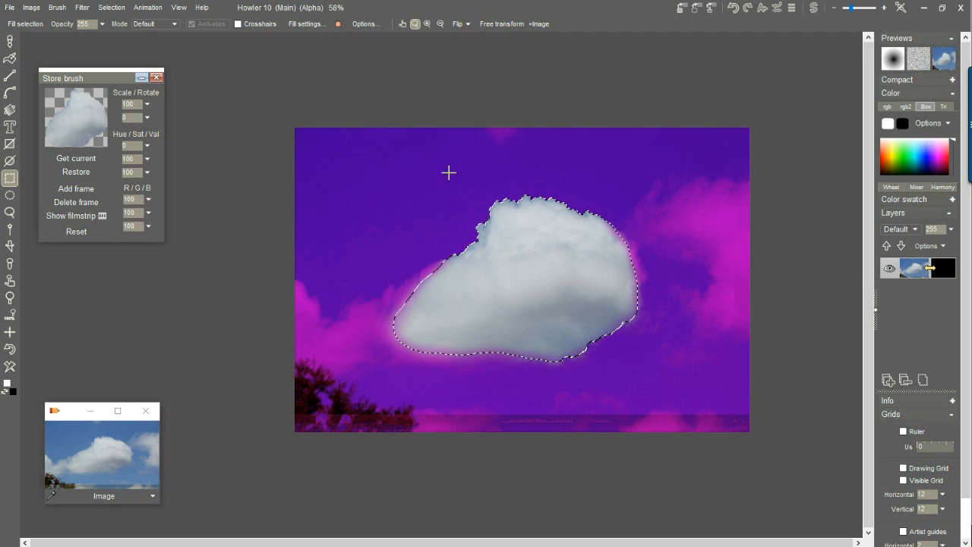
left_click_drag(304, 123, 427, 215)
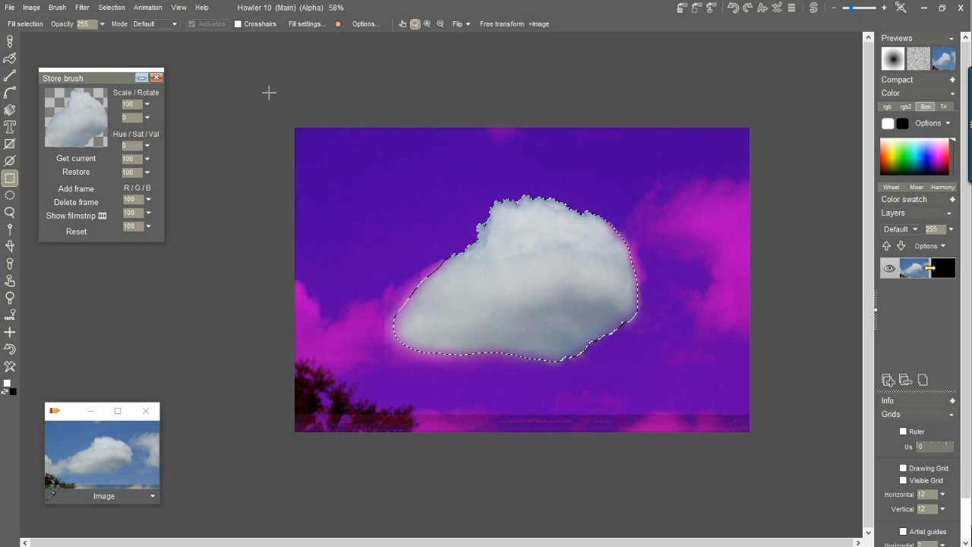
left_click_drag(768, 183, 775, 184)
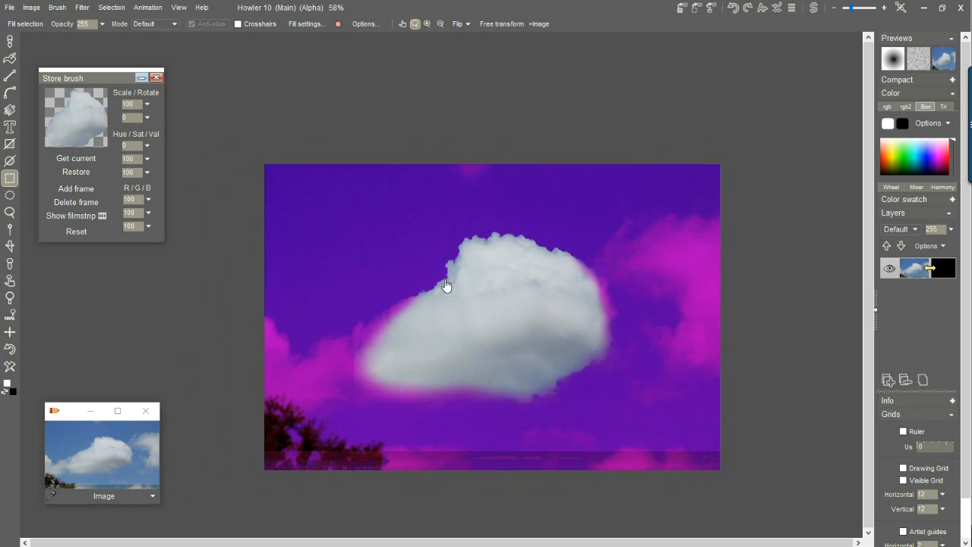
Store a copy of the masked cloud image and place its thumbnail above the earlier stored image
scroll(448, 281, "up", 3)
scroll(486, 296, "down", 1)
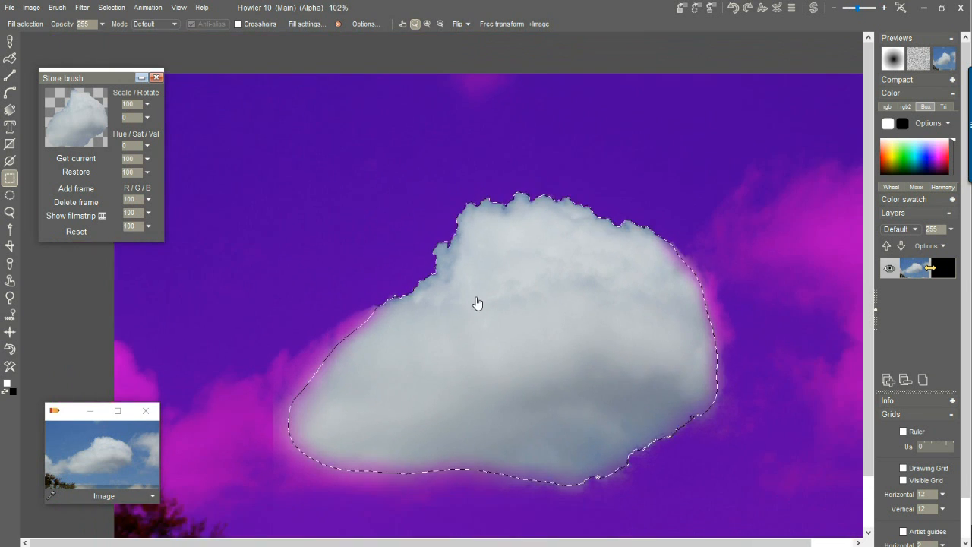
scroll(499, 326, "down", 1)
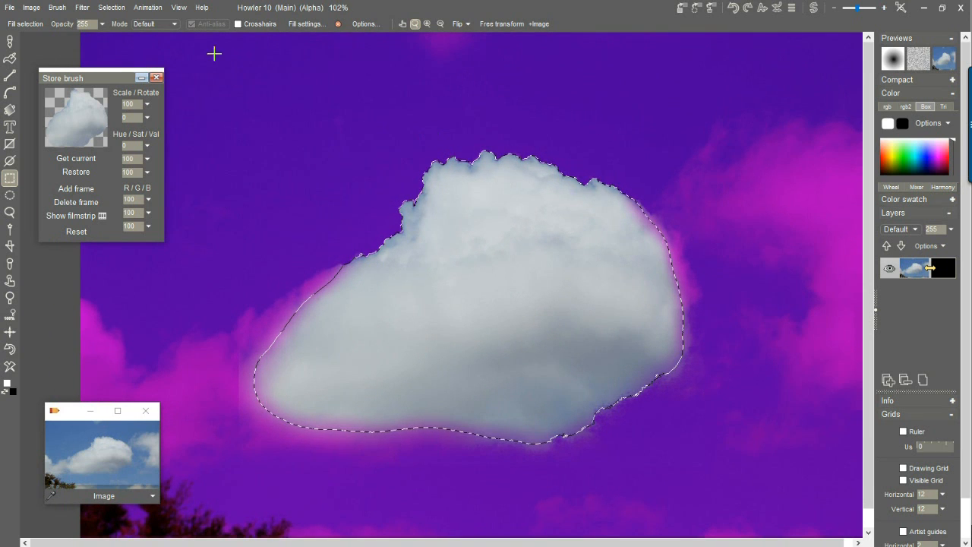
left_click(34, 11)
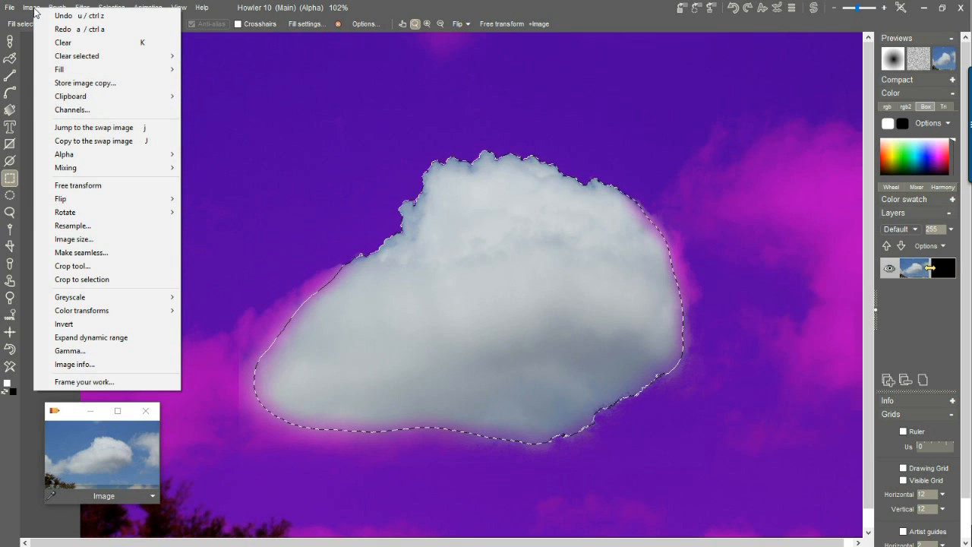
left_click(80, 84)
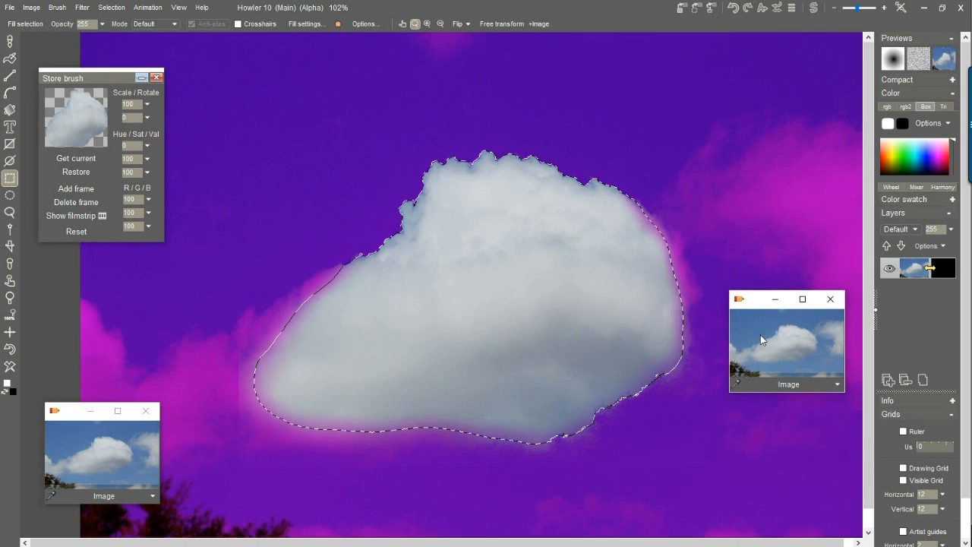
left_click_drag(749, 304, 51, 282)
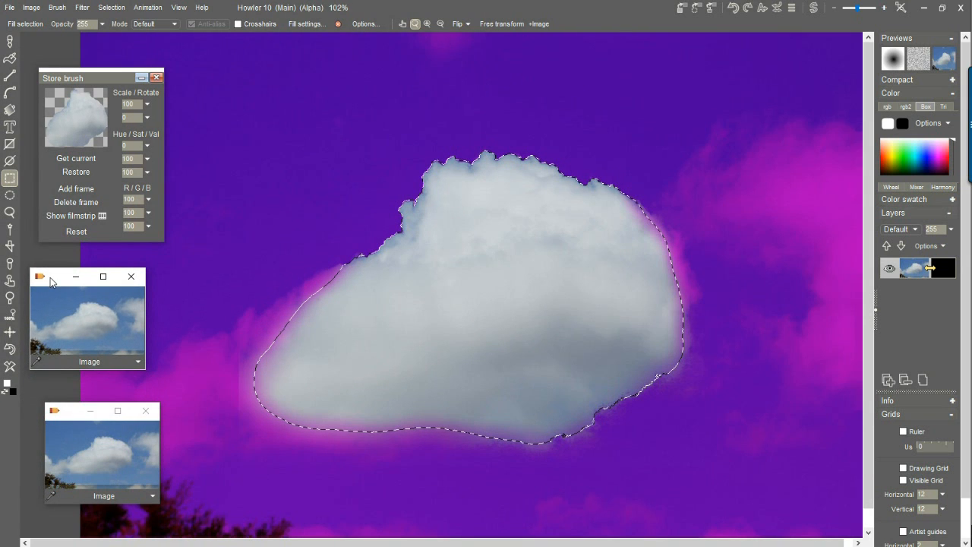
Clear the selection and the canvas, and restore the picture and its alpha from the newly stored copy
left_click(116, 9)
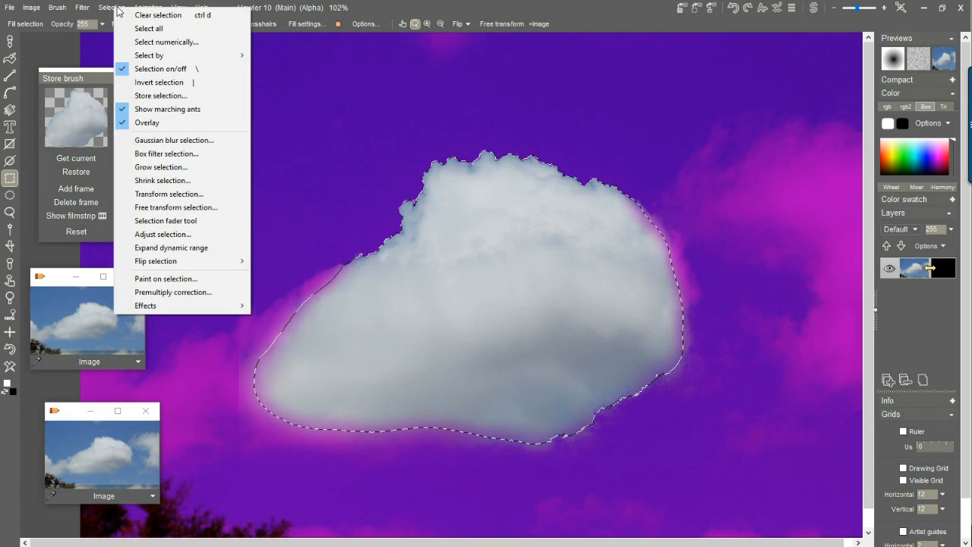
left_click(140, 15)
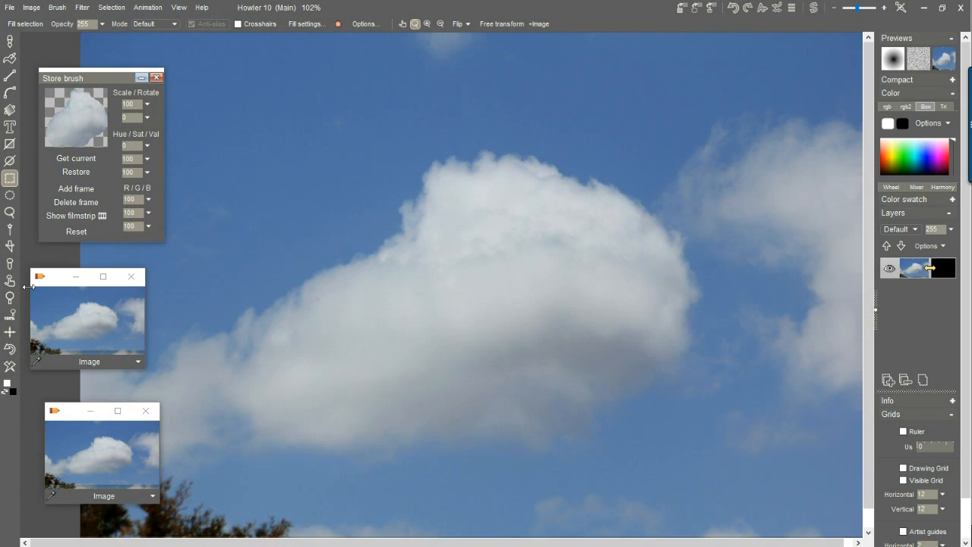
left_click(8, 369)
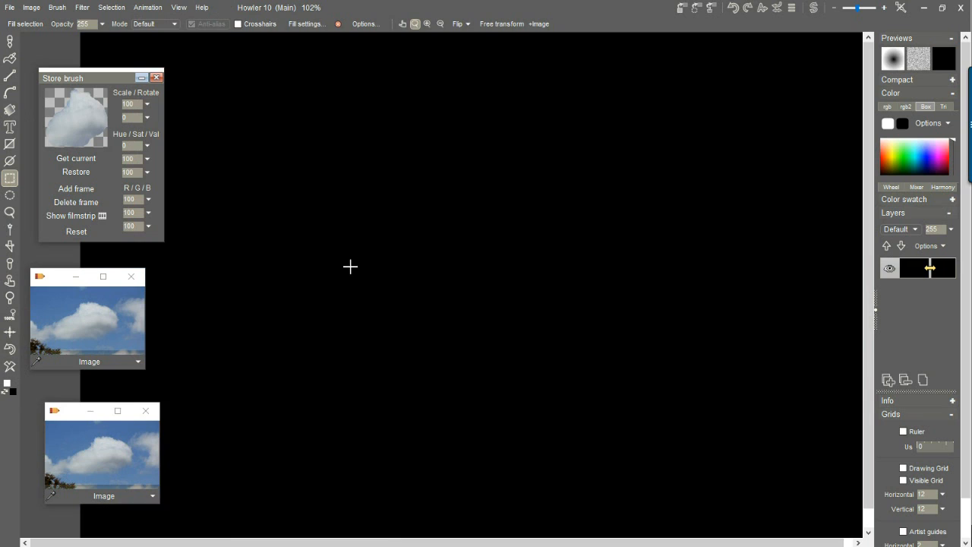
left_click(101, 315)
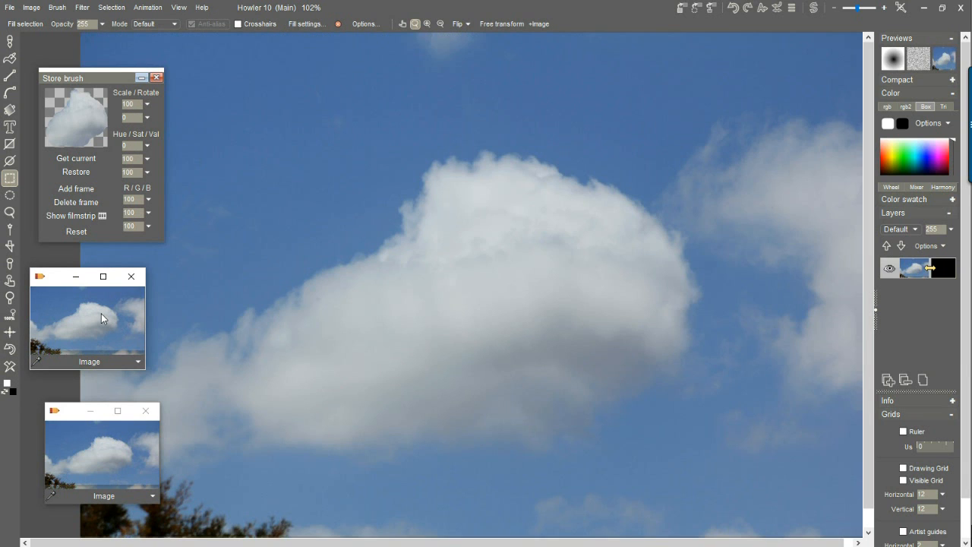
left_click(139, 361)
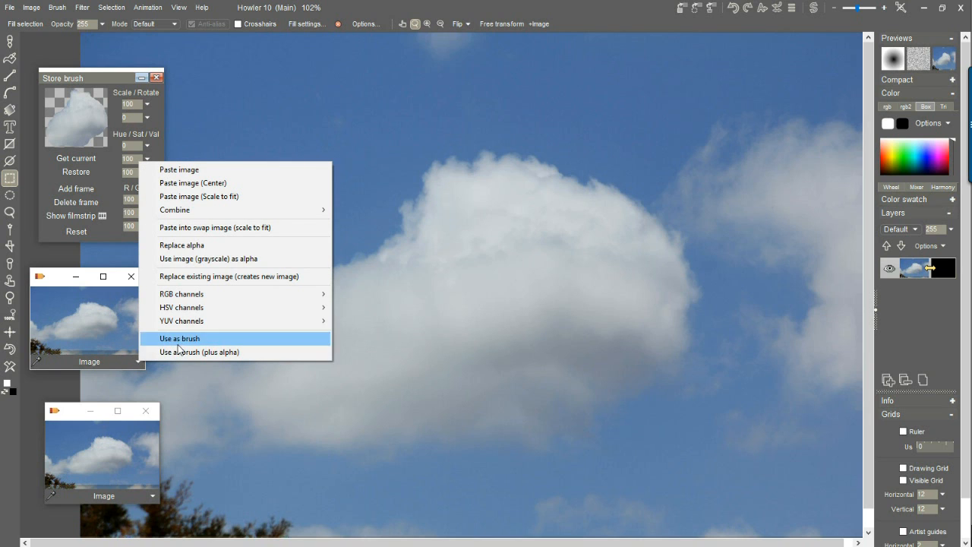
left_click(183, 245)
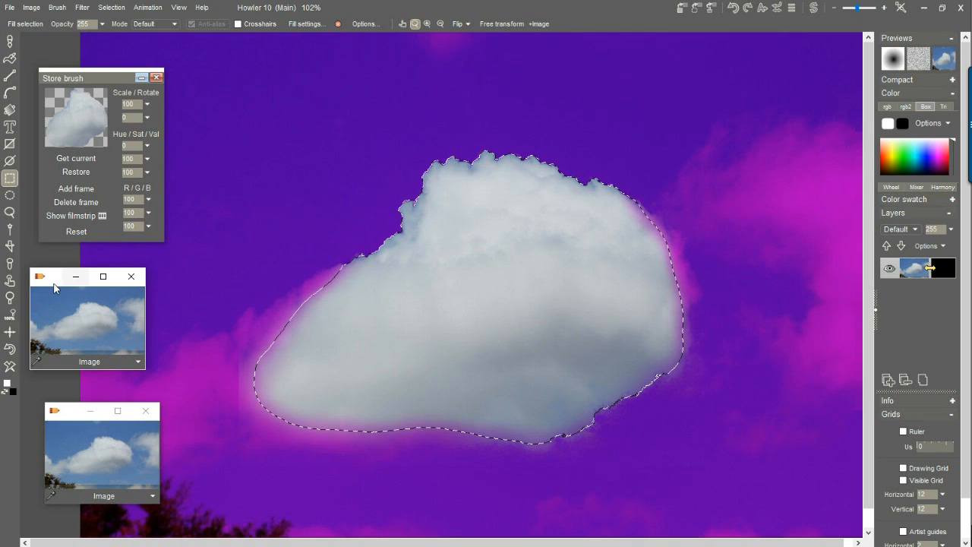
mouse_move(53, 287)
left_mouse_down()
mouse_move(60, 295)
mouse_move(60, 284)
left_mouse_up()
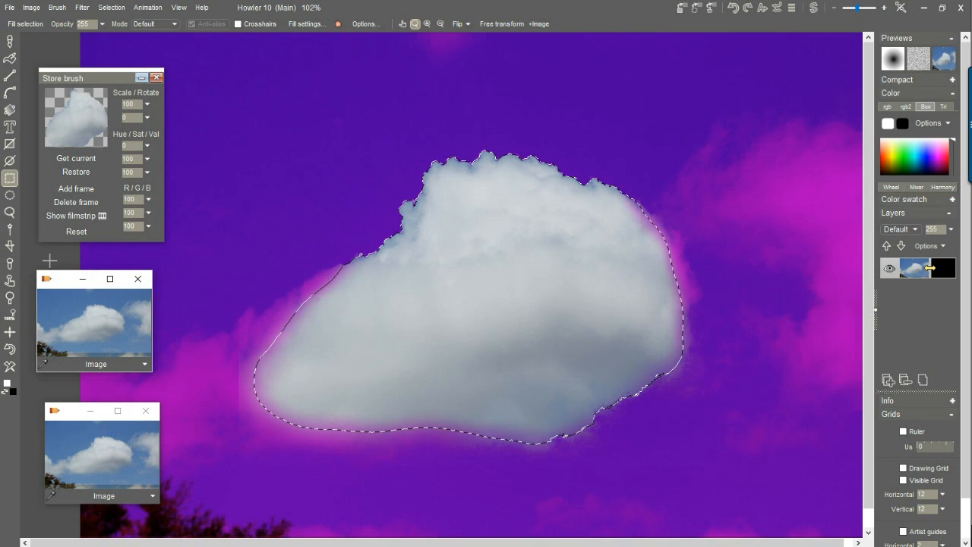
Pick up the masked cloud with the brush selector and store a managed copy of the brush
left_click(10, 247)
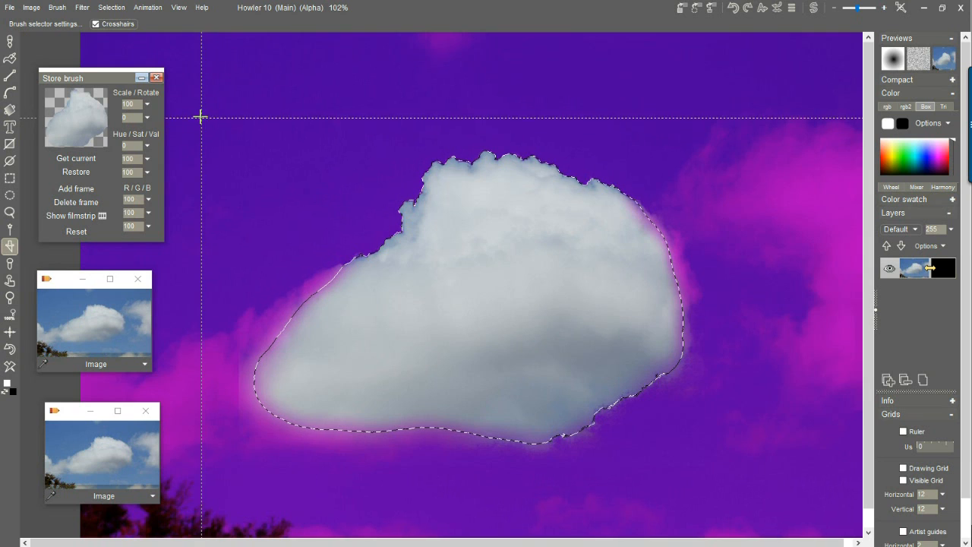
mouse_move(570, 379)
left_mouse_down()
mouse_move(765, 488)
mouse_move(748, 487)
left_mouse_up()
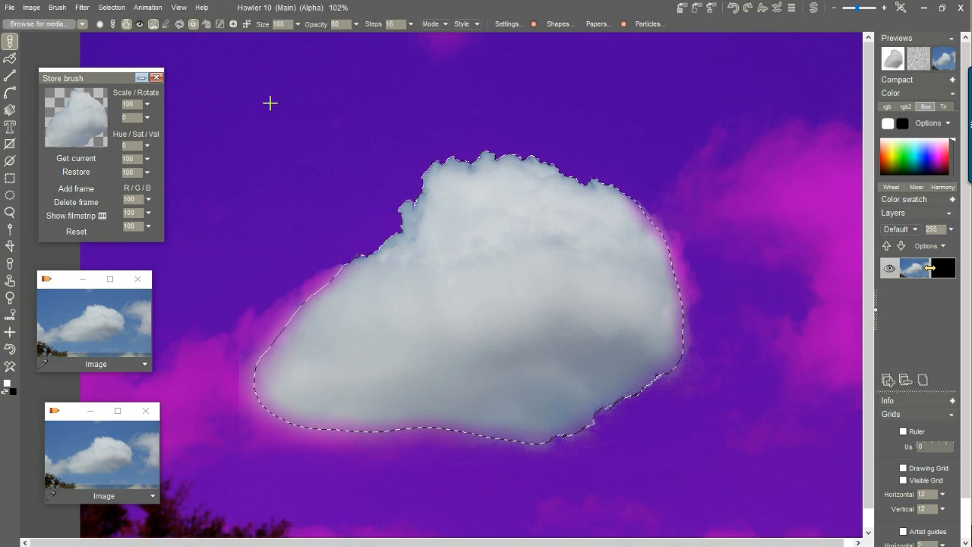
left_click(59, 10)
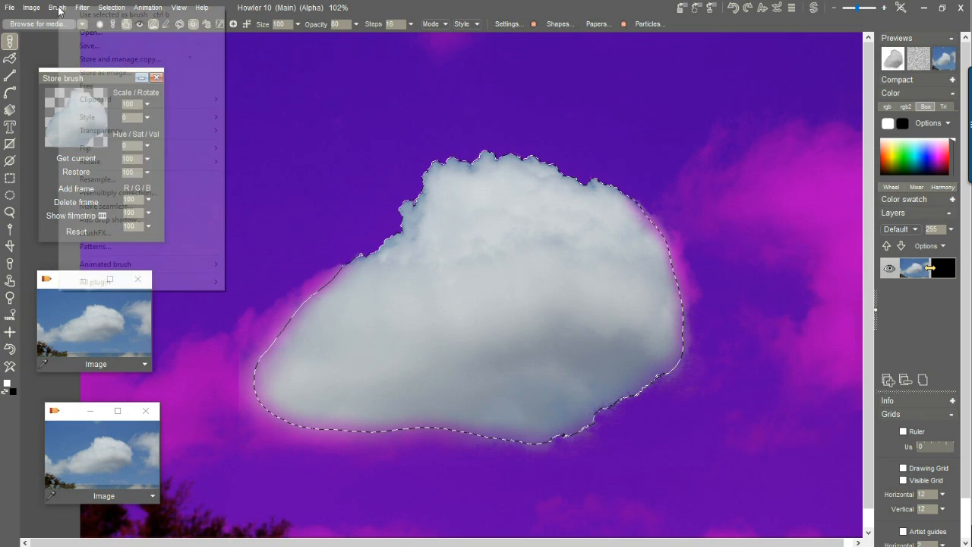
left_click(120, 60)
mouse_move(829, 42)
left_mouse_down()
mouse_move(798, 103)
mouse_move(803, 216)
mouse_move(881, 326)
left_mouse_up()
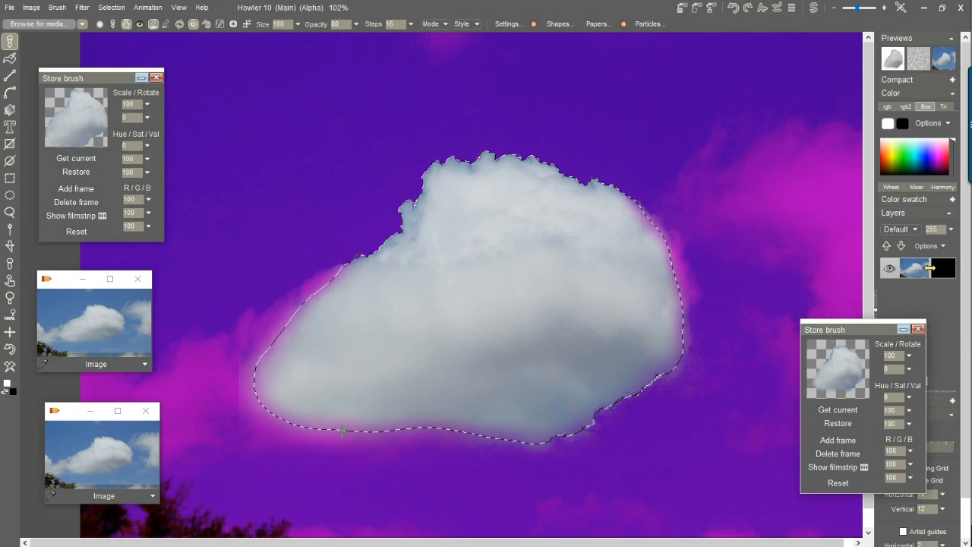
Use the selected cloud as the brush and undo the clearing of the selection
left_click(52, 10)
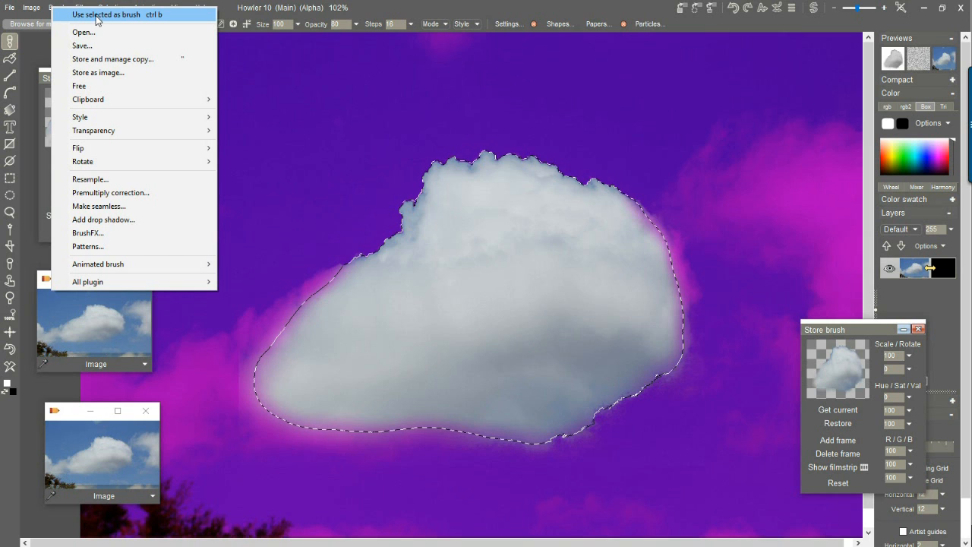
left_click(119, 16)
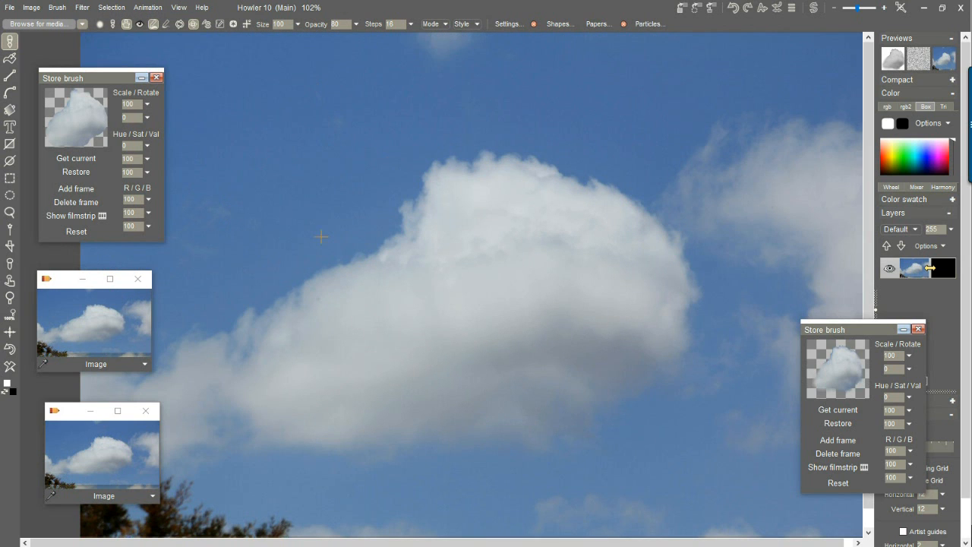
left_click(10, 351)
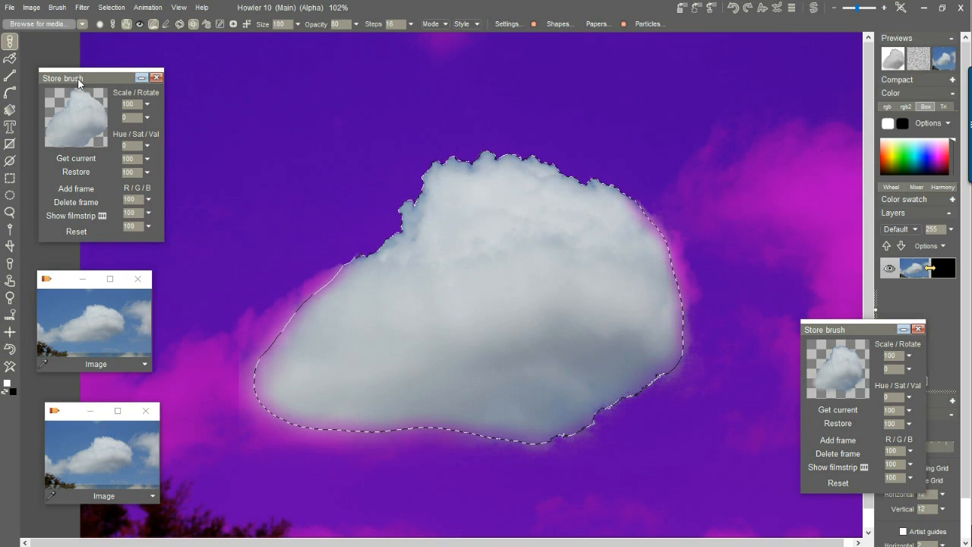
Store a managed copy of the new cloud brush and close the previously stored one from the brush selector
left_click(57, 8)
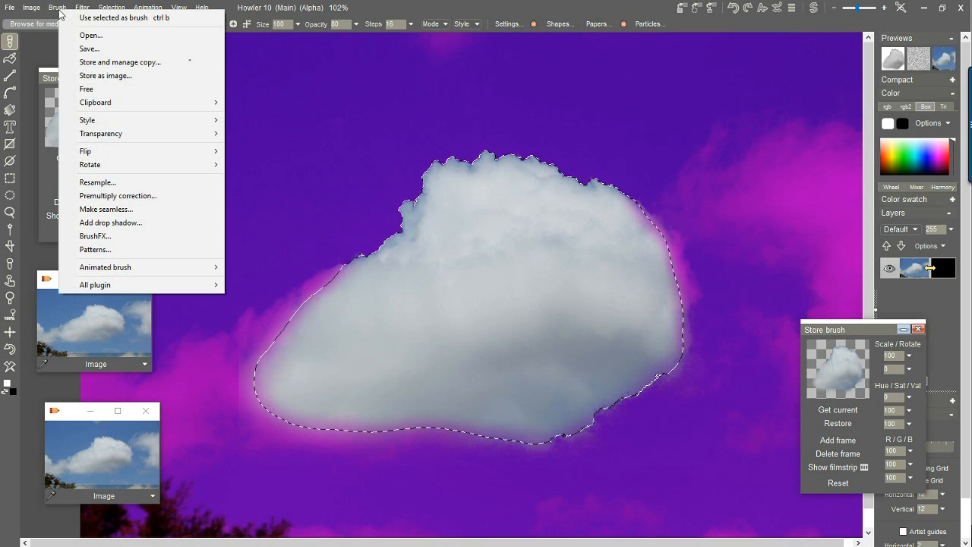
left_click(144, 68)
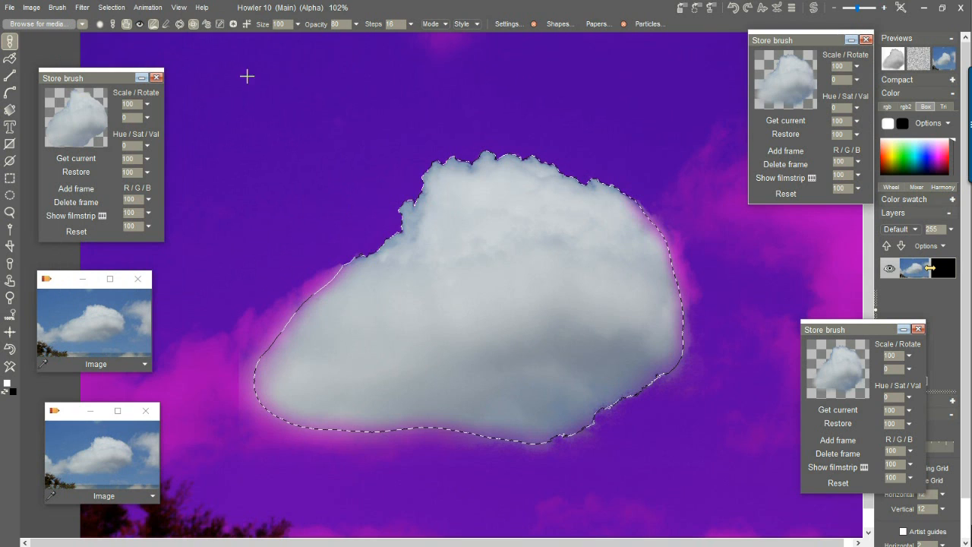
mouse_move(807, 37)
left_mouse_down()
mouse_move(561, 101)
mouse_move(702, 320)
mouse_move(734, 322)
mouse_move(725, 334)
left_mouse_up()
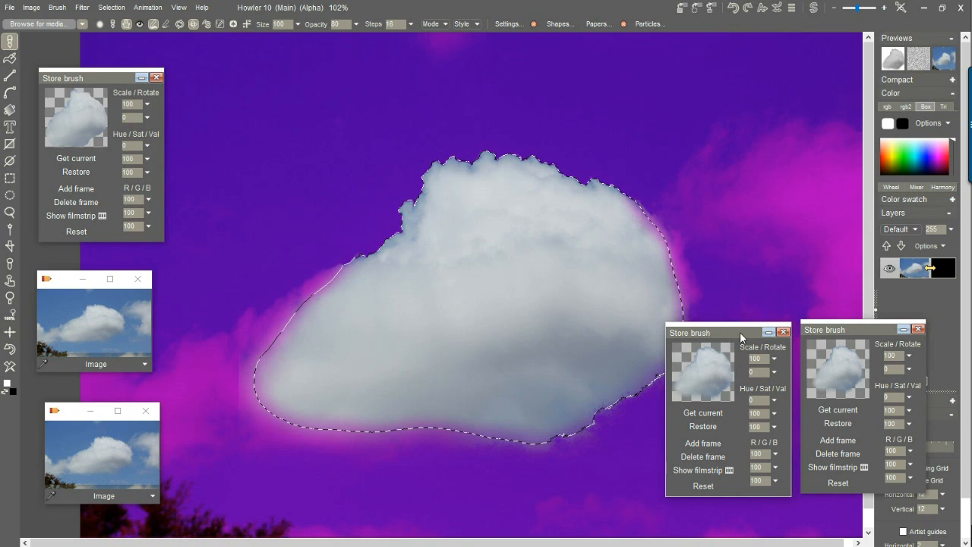
left_click(918, 329)
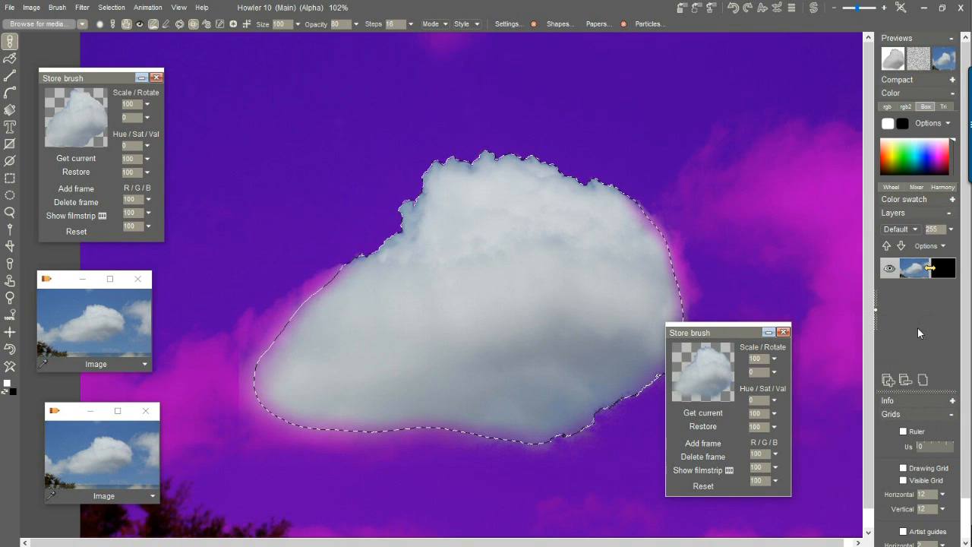
left_click_drag(744, 338, 883, 157)
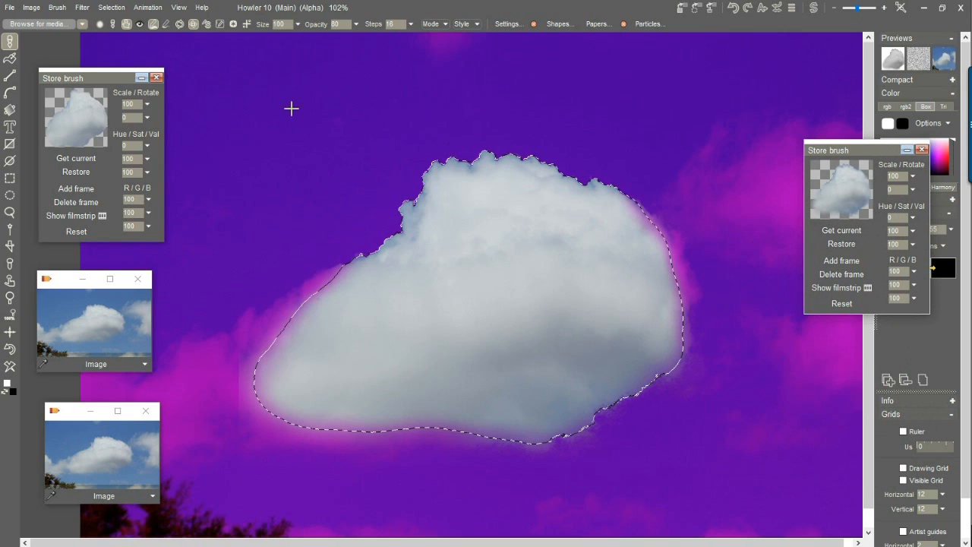
Save the current cloud brush to the PS media folder under the name cloud2
left_click(42, 25)
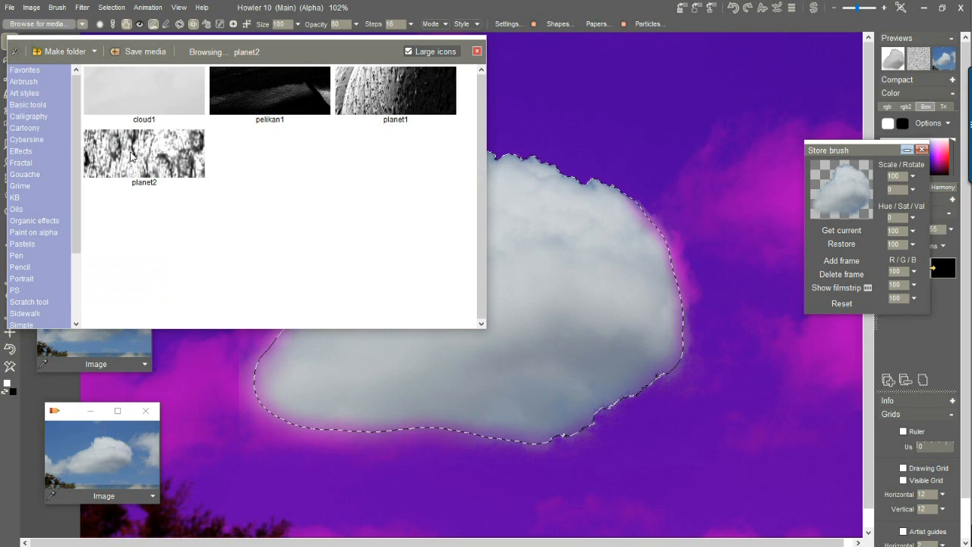
left_click(15, 292)
left_click(15, 291)
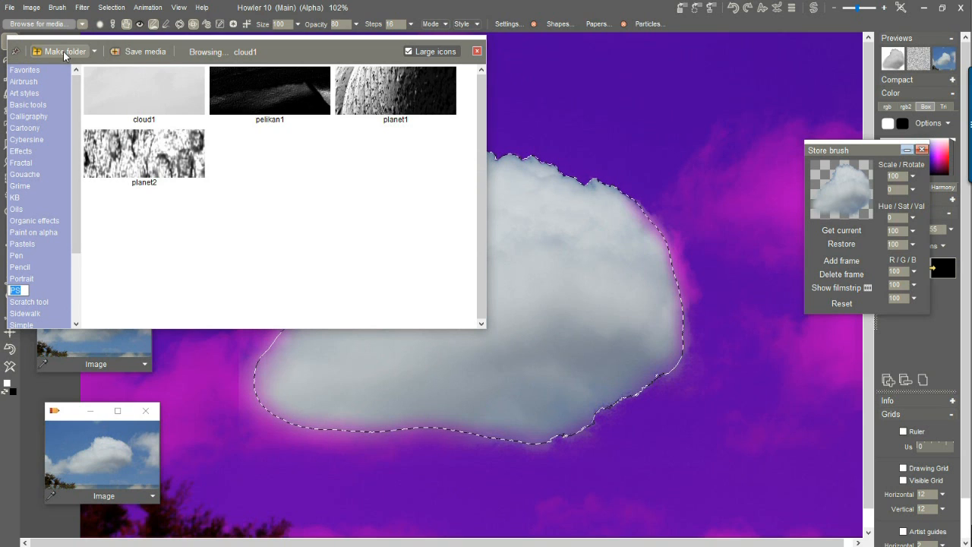
left_click(135, 51)
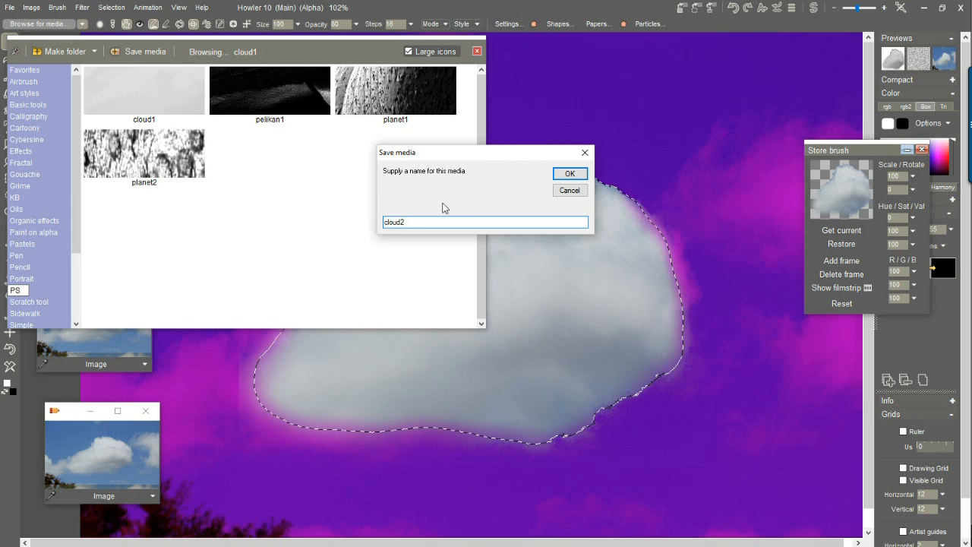
left_click(570, 174)
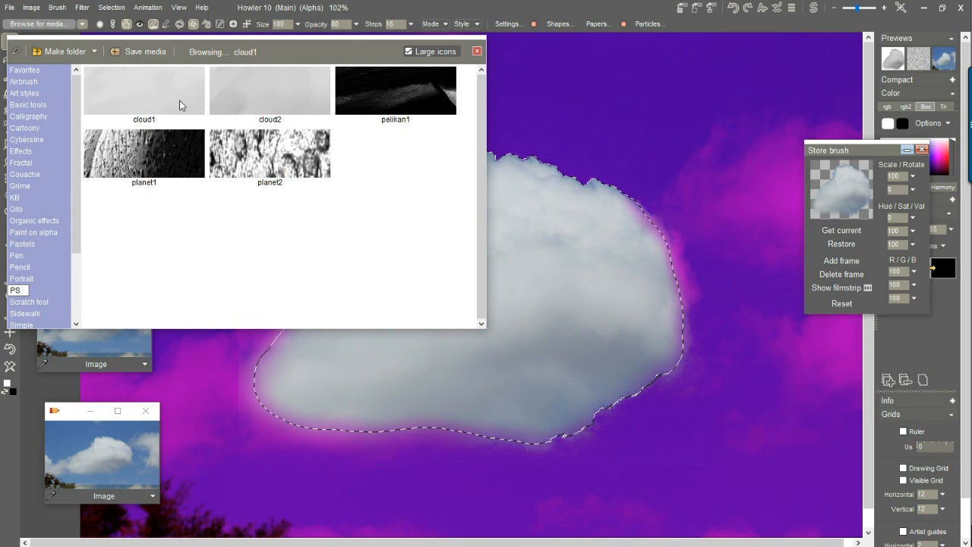
Load the cloud1 brush, reopen the media browser, tack it so it stays out, and reshape it into a smaller, narrow window
left_click(140, 97)
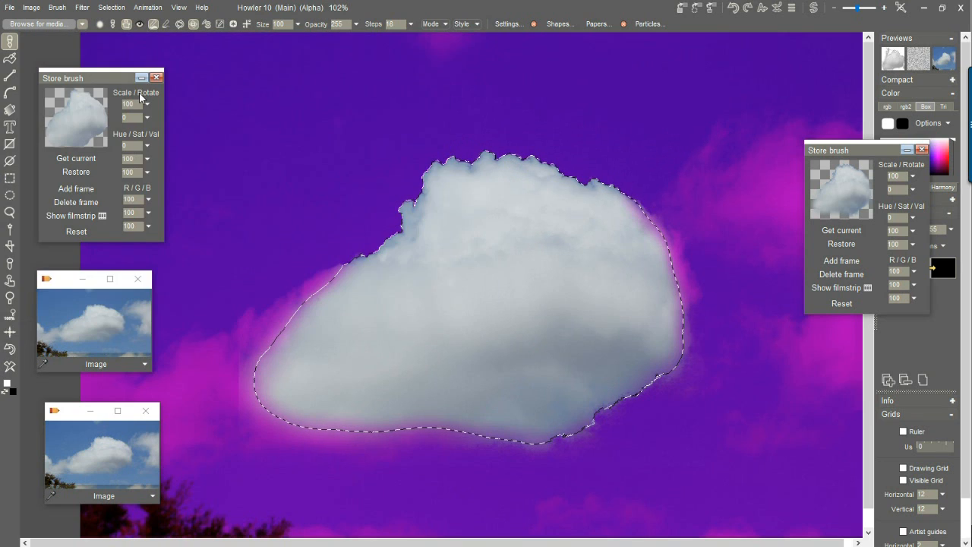
left_click(26, 27)
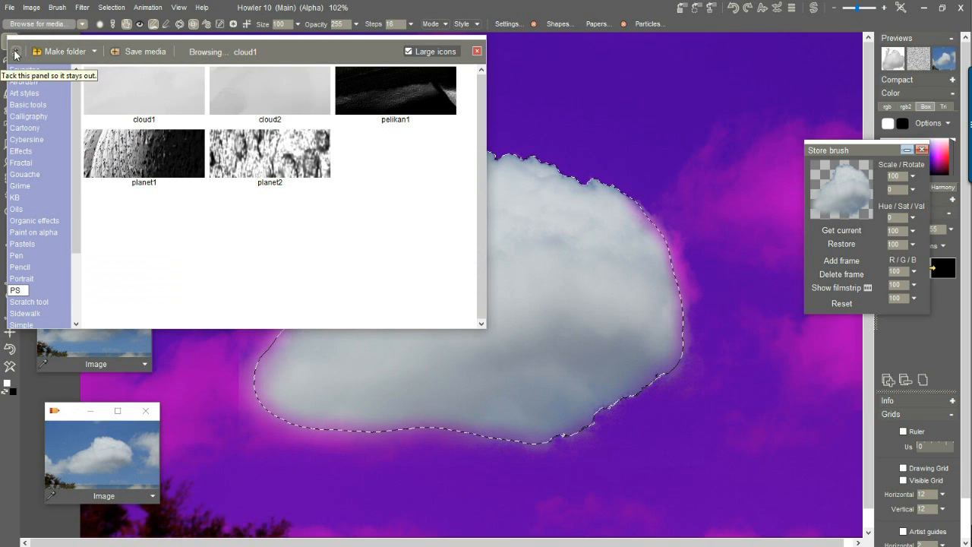
left_click_drag(486, 330, 267, 479)
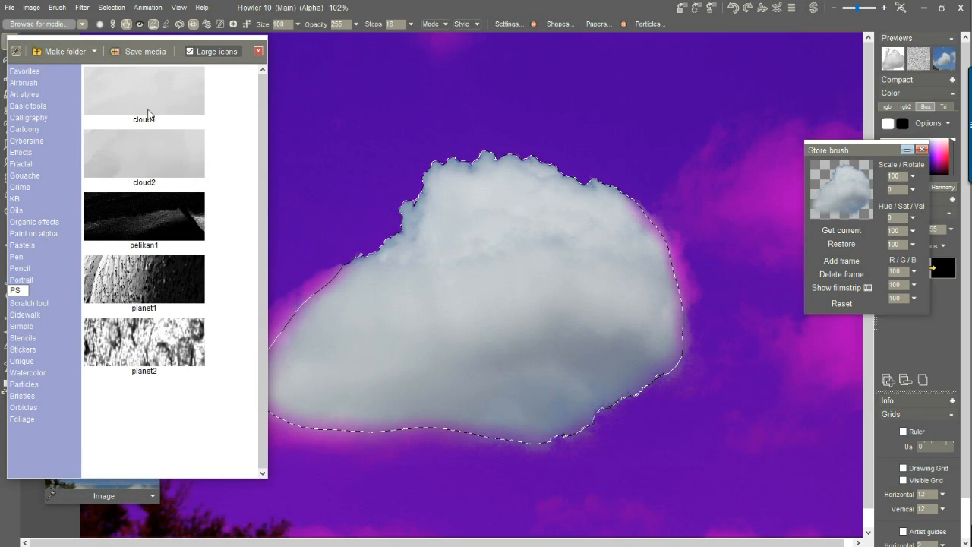
left_click_drag(125, 38, 125, 148)
Clear the selection and paint overlapping test clouds across the sky with the saved cloud1 and cloud2 brushes
left_click(113, 9)
left_click(149, 17)
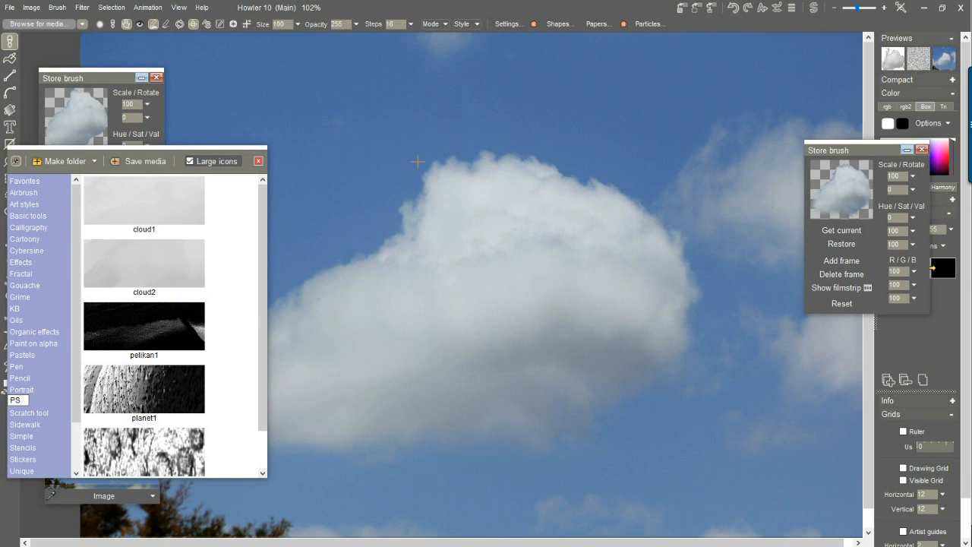
left_click(136, 211)
mouse_move(532, 182)
left_mouse_down()
mouse_move(601, 186)
mouse_move(538, 362)
mouse_move(673, 264)
mouse_move(481, 180)
mouse_move(614, 182)
left_mouse_up()
left_click(154, 263)
mouse_move(493, 269)
left_mouse_down()
mouse_move(532, 373)
mouse_move(401, 235)
mouse_move(494, 321)
left_mouse_up()
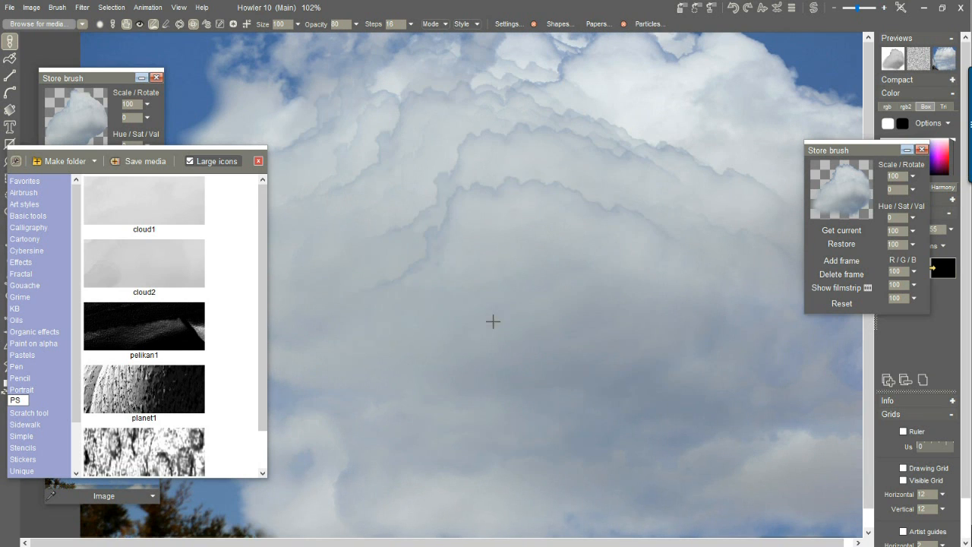
Raise the brush opacity to 255 and paint more overlapping cloud strokes over the canvas
left_click(355, 25)
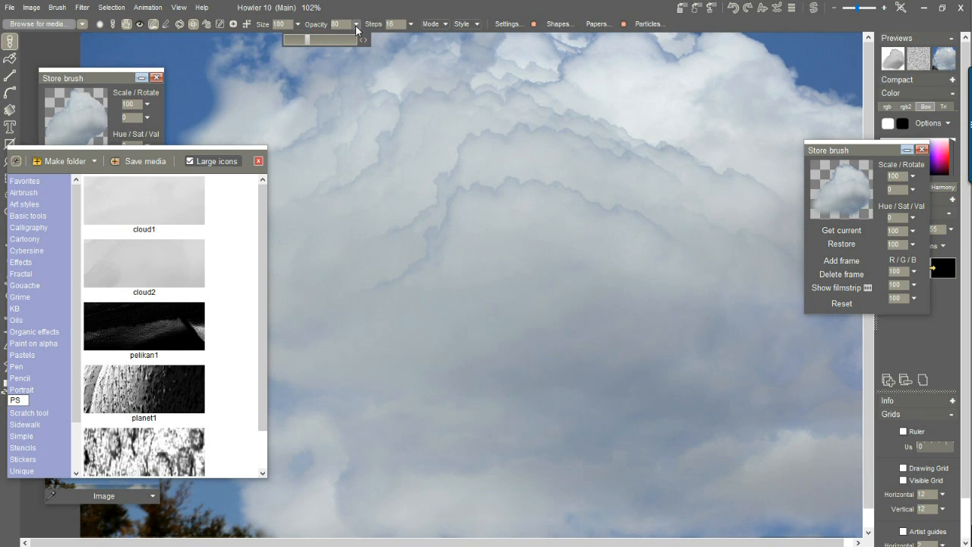
mouse_move(489, 161)
left_mouse_down()
mouse_move(399, 157)
mouse_move(696, 280)
mouse_move(369, 296)
mouse_move(410, 155)
mouse_move(532, 278)
left_mouse_up()
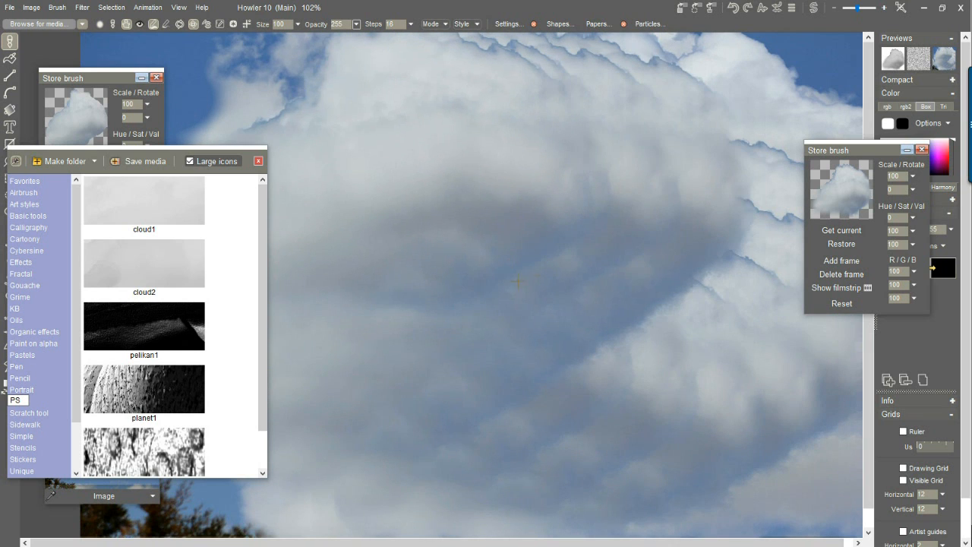
key("ctrl+z")
key("ctrl+z")
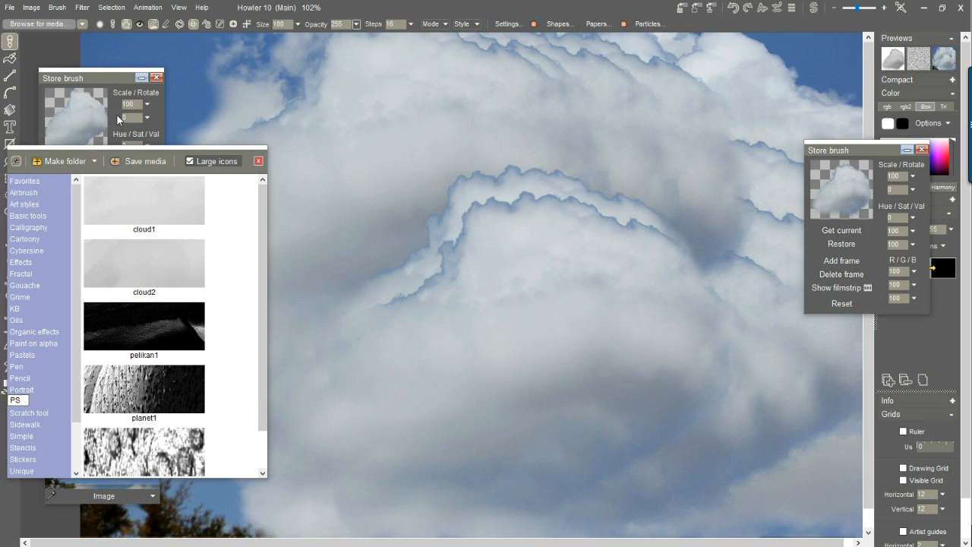
Move the media browser off the stored images and restore the picture and its alpha from the upper stored copy
mouse_move(36, 155)
left_mouse_down()
mouse_move(350, 154)
mouse_move(741, 187)
mouse_move(722, 218)
left_mouse_up()
left_click(86, 312)
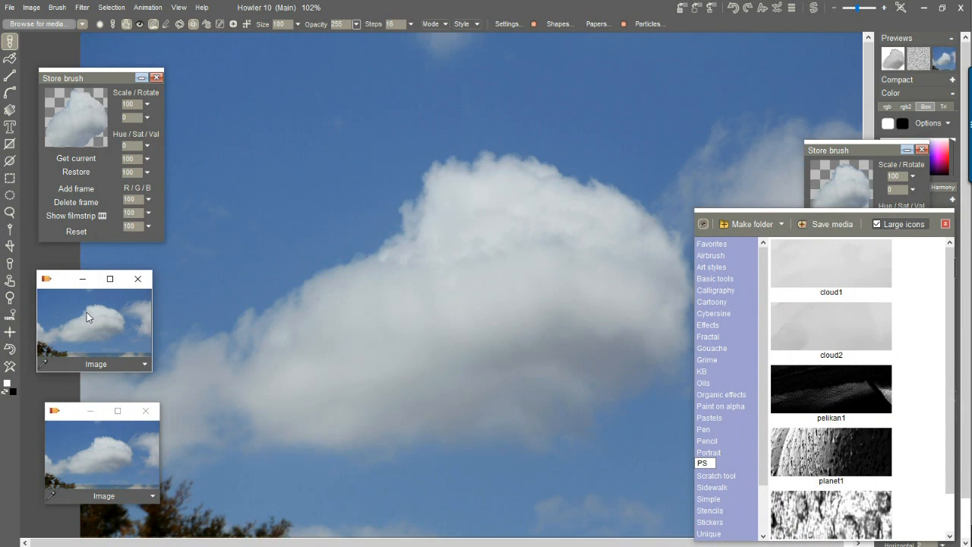
left_click(145, 364)
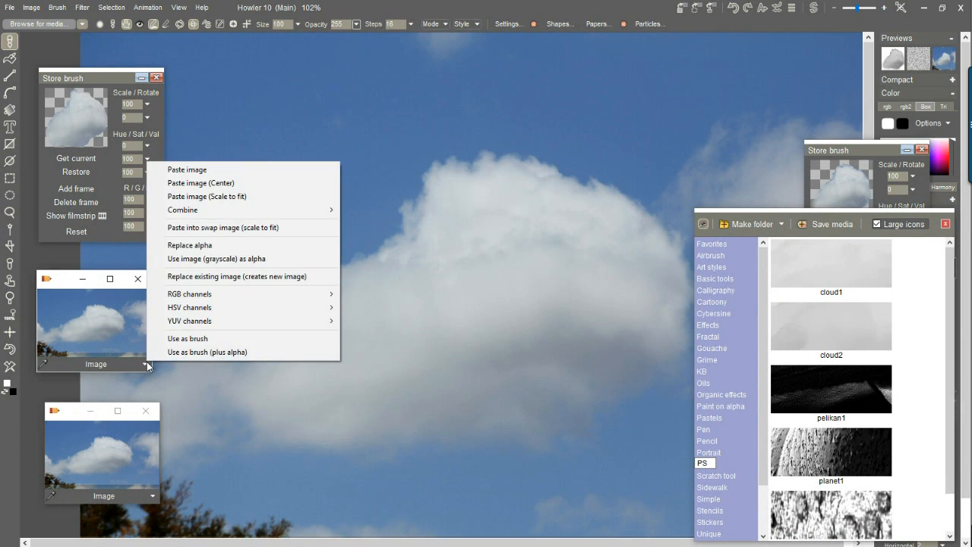
left_click(224, 245)
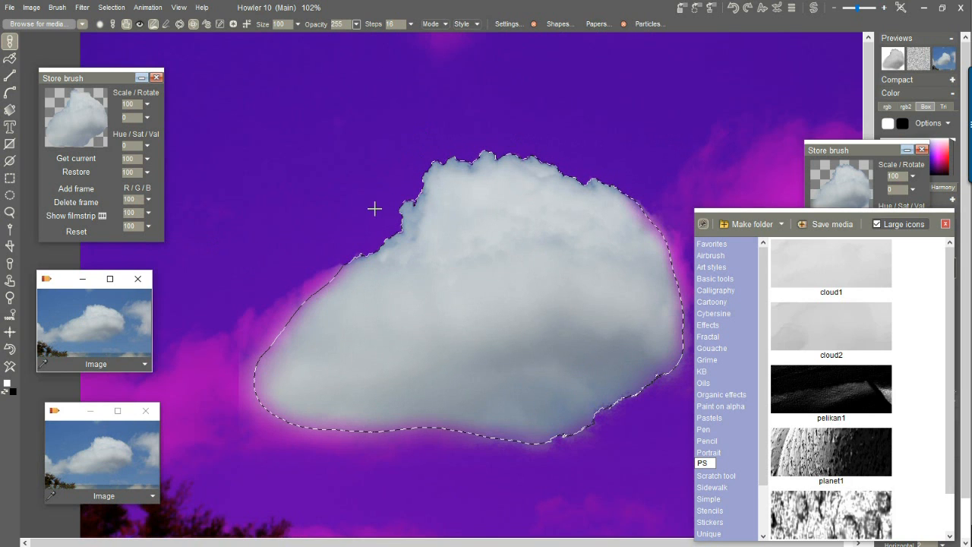
Examine the cloud's masked outline up close, from the bumpy upper edge down to the soft lower rim
scroll(423, 148, "up", 3)
left_click_drag(496, 179, 408, 429)
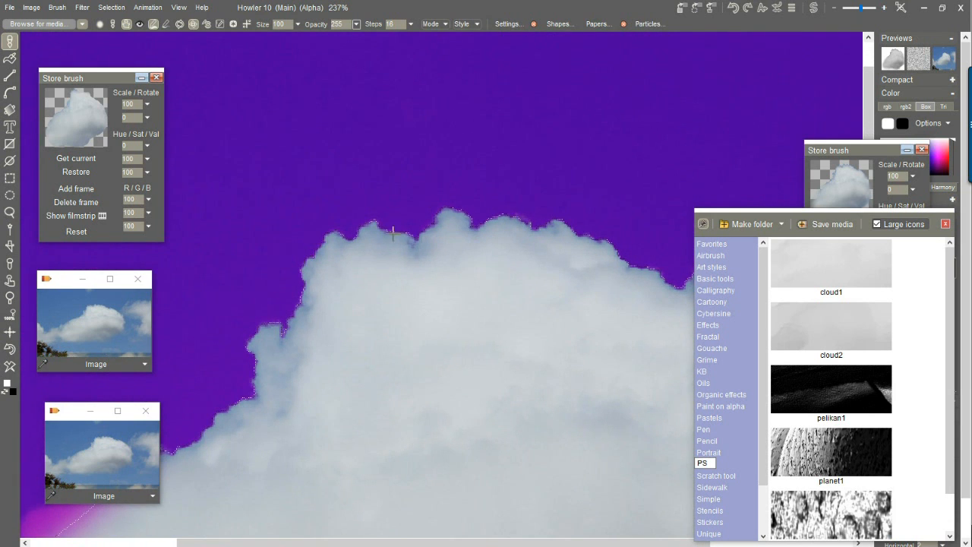
scroll(414, 199, "up", 4)
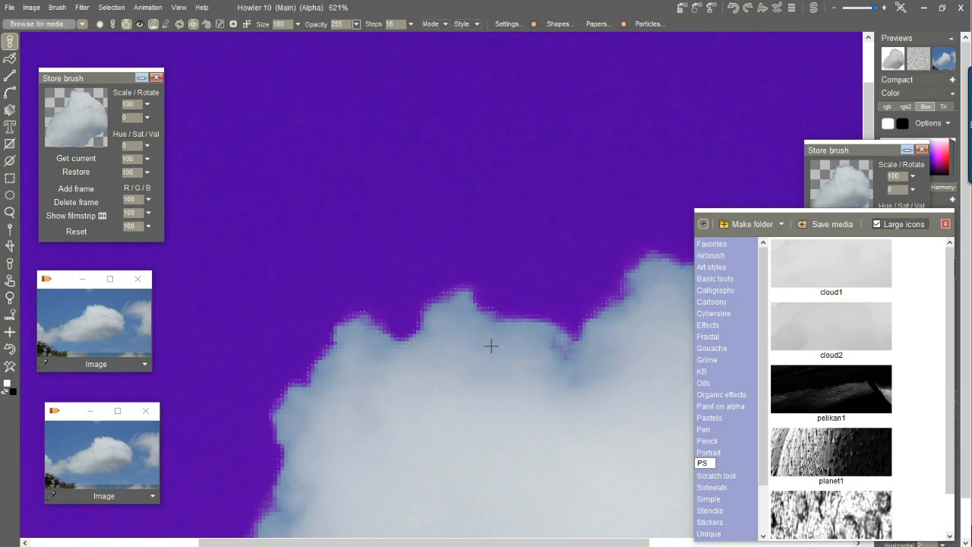
left_click_drag(492, 346, 212, 125)
left_click_drag(430, 306, 608, 415)
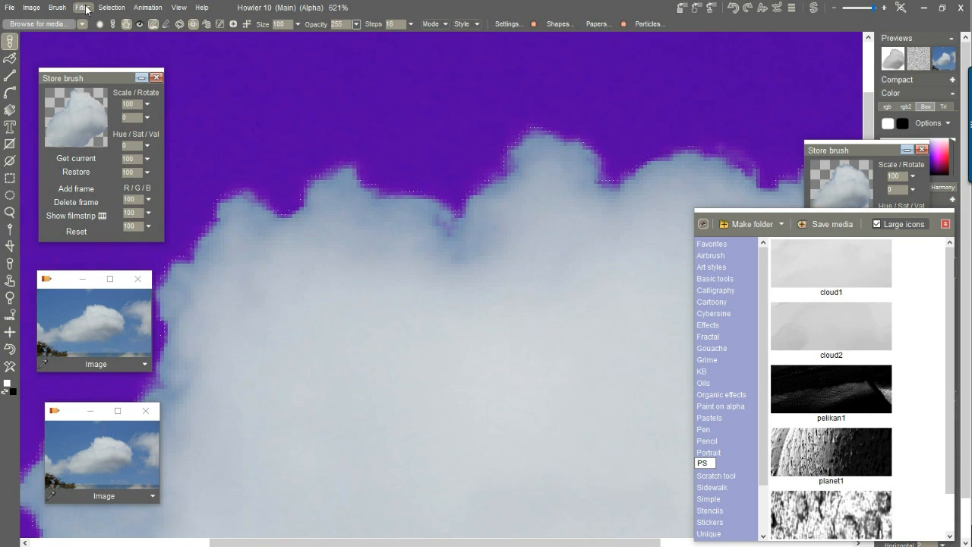
left_click_drag(389, 251, 285, 124)
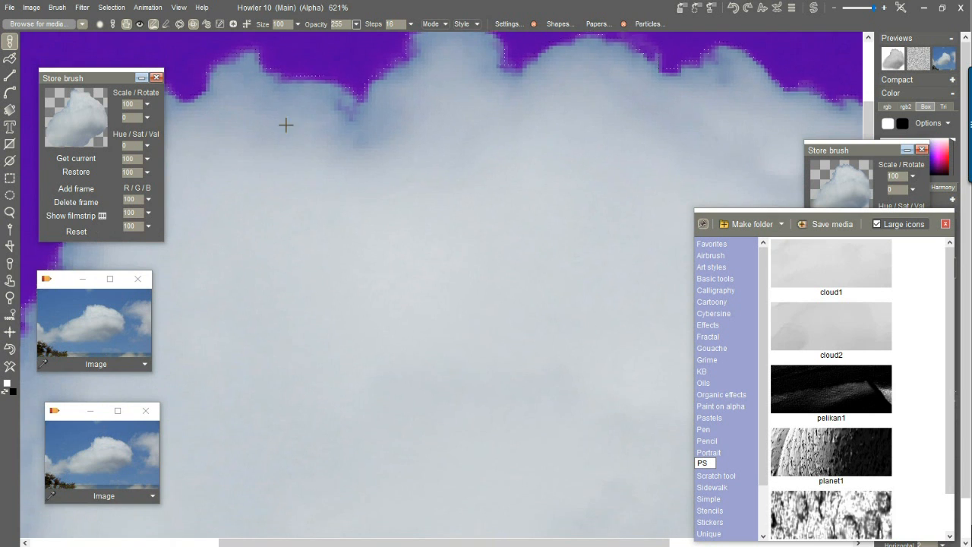
scroll(219, 144, "down", 2)
left_click_drag(259, 162, 263, 111)
left_click_drag(474, 227, 416, 6)
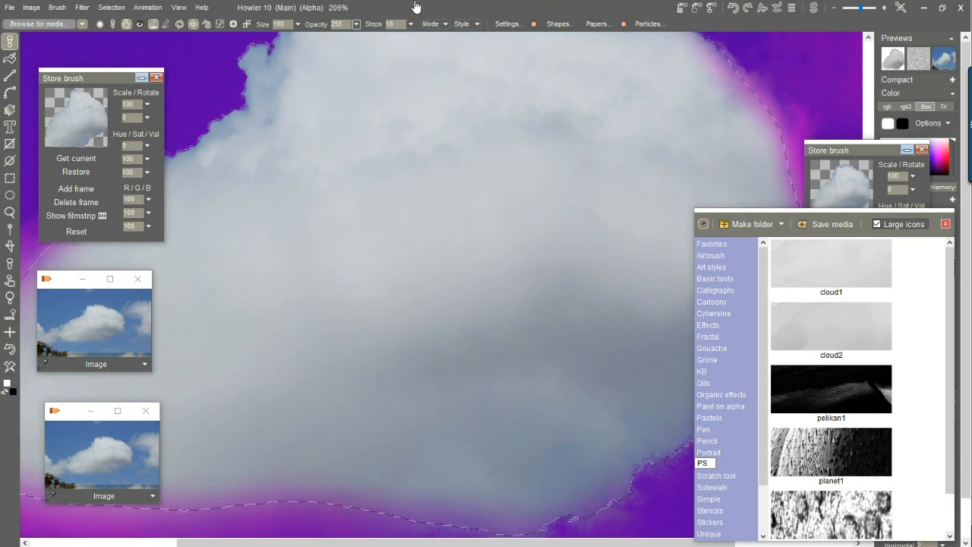
left_click_drag(469, 351, 468, 221)
scroll(503, 284, "down", 6)
left_click_drag(503, 284, 460, 317)
left_click_drag(466, 279, 473, 306)
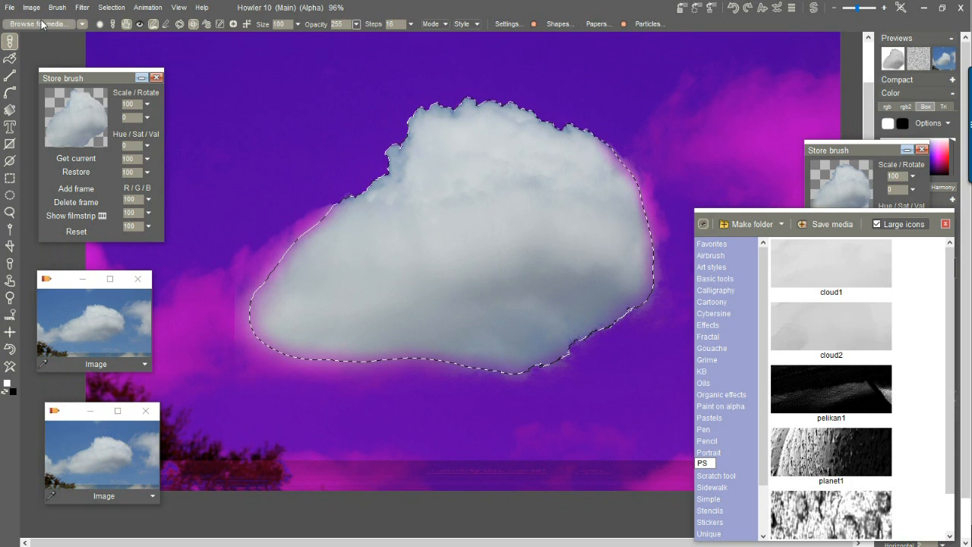
Choose the Airbrush 75 brush, paint a white test stroke on the upper part of the cloud, and undo it
left_click(85, 24)
mouse_move(152, 43)
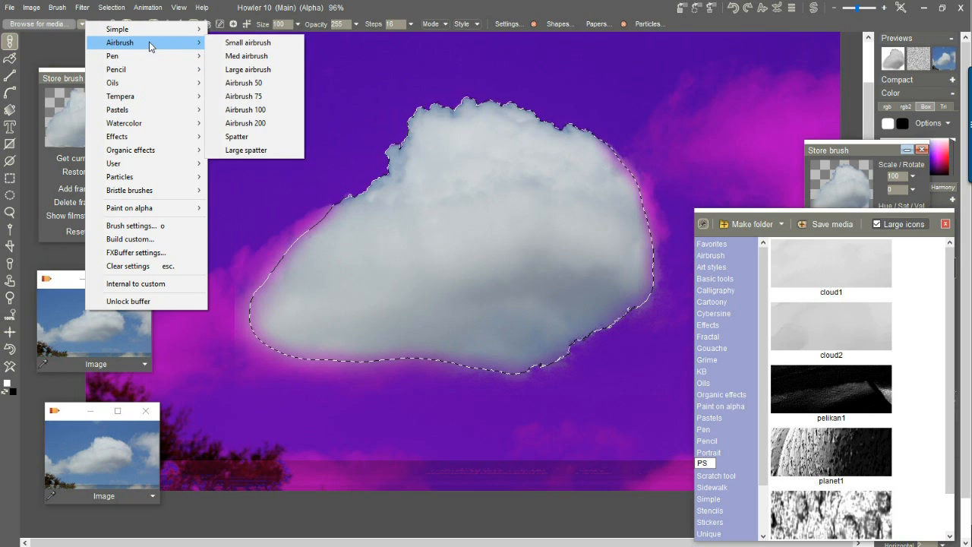
left_click(260, 97)
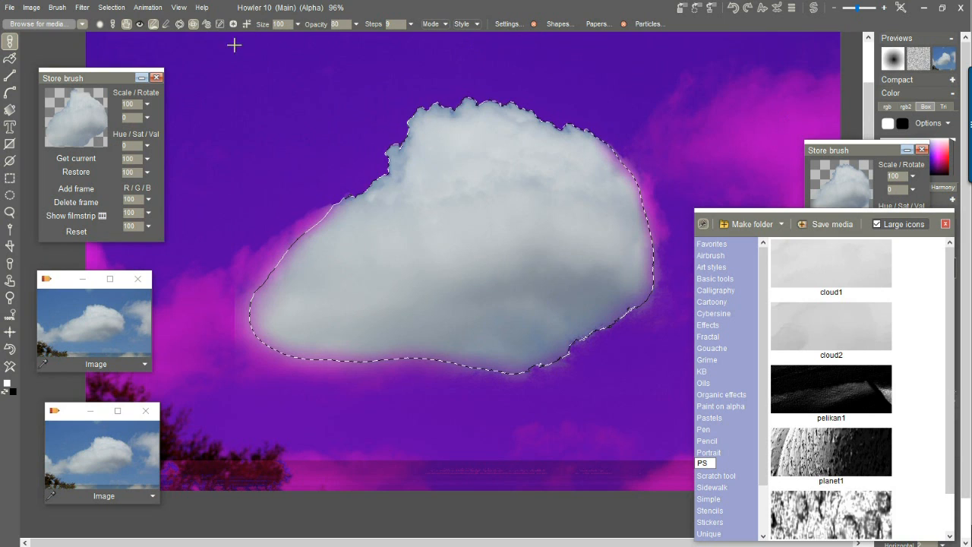
left_click_drag(471, 185, 459, 228)
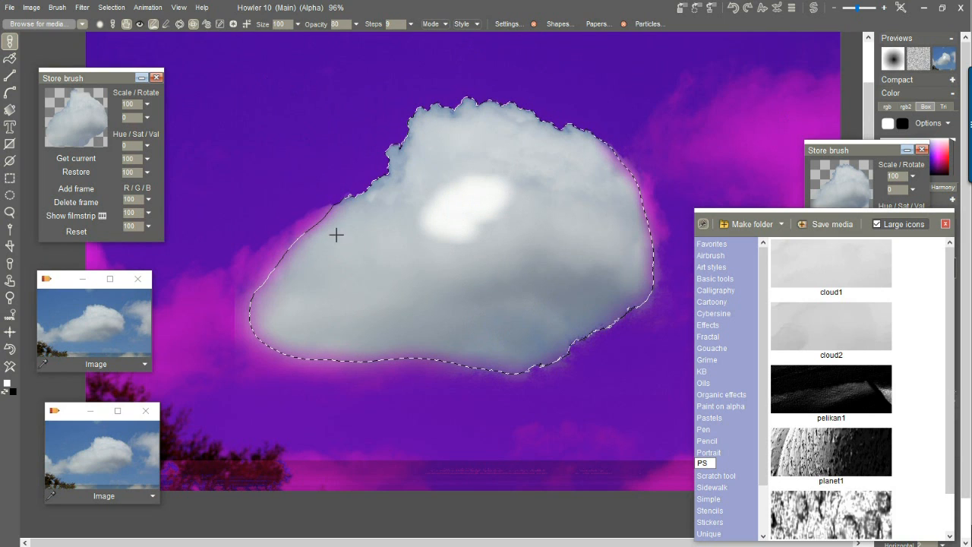
left_click(10, 350)
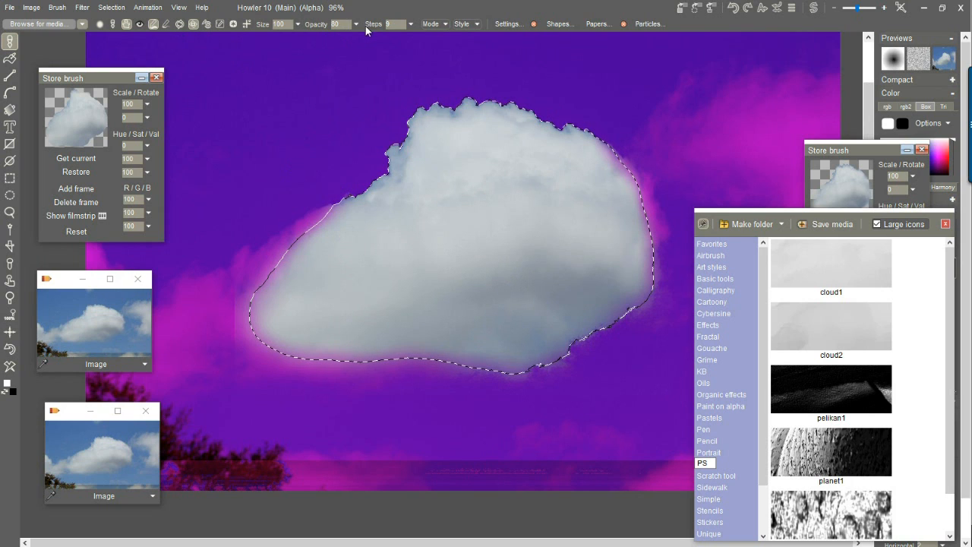
Set the brush blending mode to Subtractive, paint a test stroke on the cloud's underside, and undo it
left_click(445, 25)
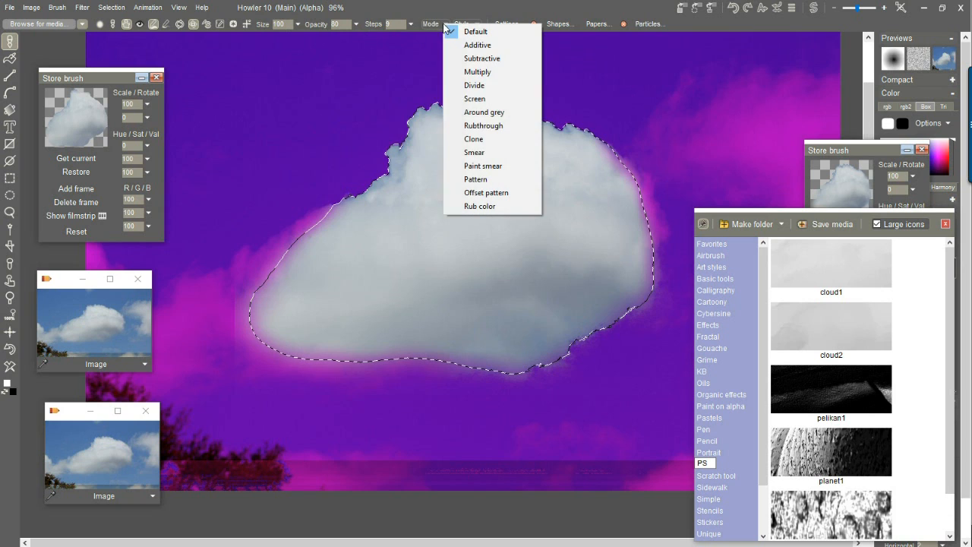
left_click(483, 59)
mouse_move(541, 310)
left_mouse_down()
mouse_move(531, 321)
mouse_move(550, 285)
mouse_move(491, 300)
left_mouse_up()
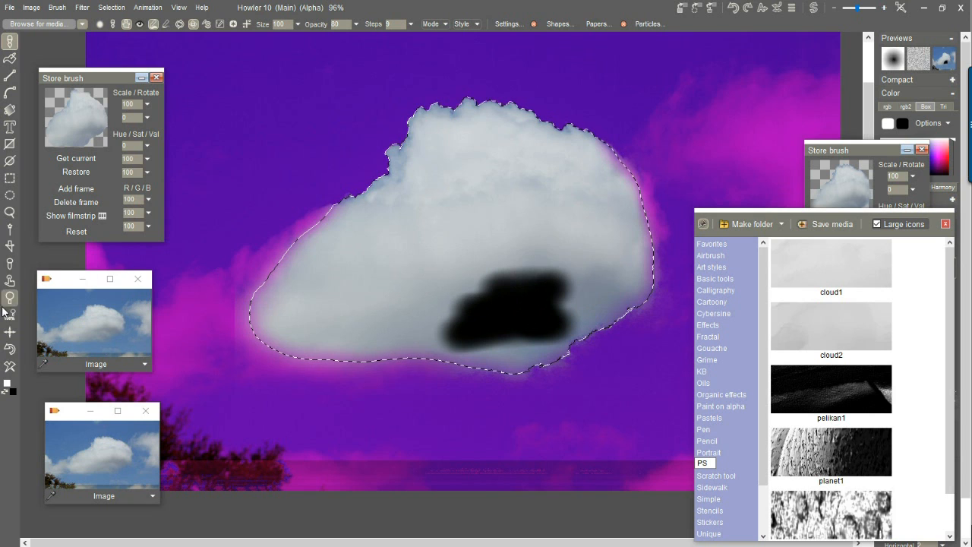
left_click(10, 353)
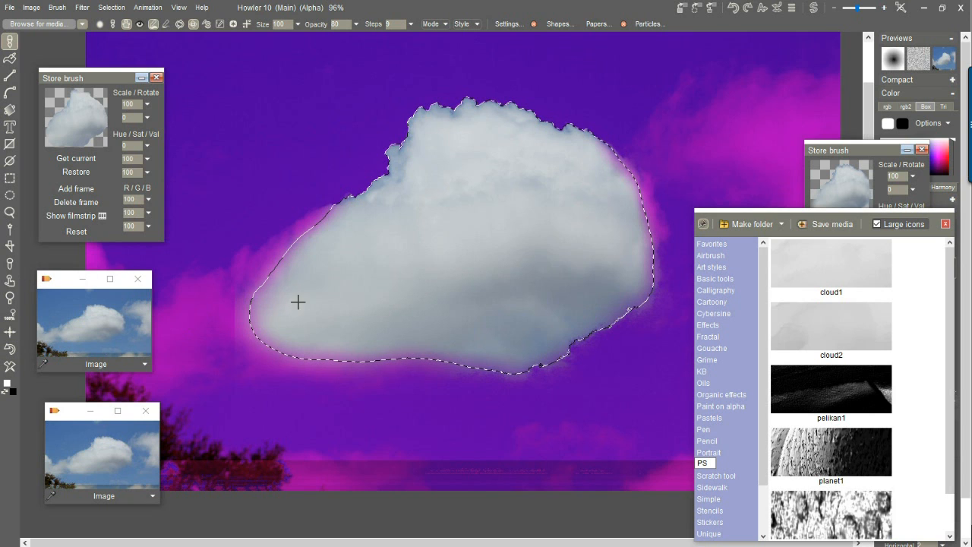
Lower the airbrush opacity to 6, try darkening the cloud's underside with faint strokes, and undo them
left_click_drag(318, 317, 238, 315)
scroll(291, 328, "up", 2)
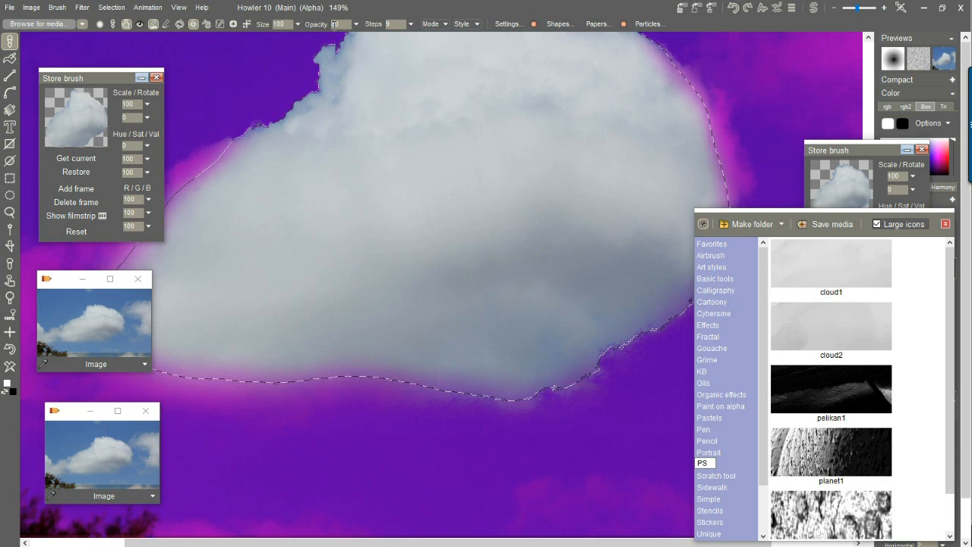
left_click(355, 23)
left_click_drag(313, 42, 288, 47)
mouse_move(536, 327)
left_mouse_down()
mouse_move(447, 312)
mouse_move(505, 281)
left_mouse_up()
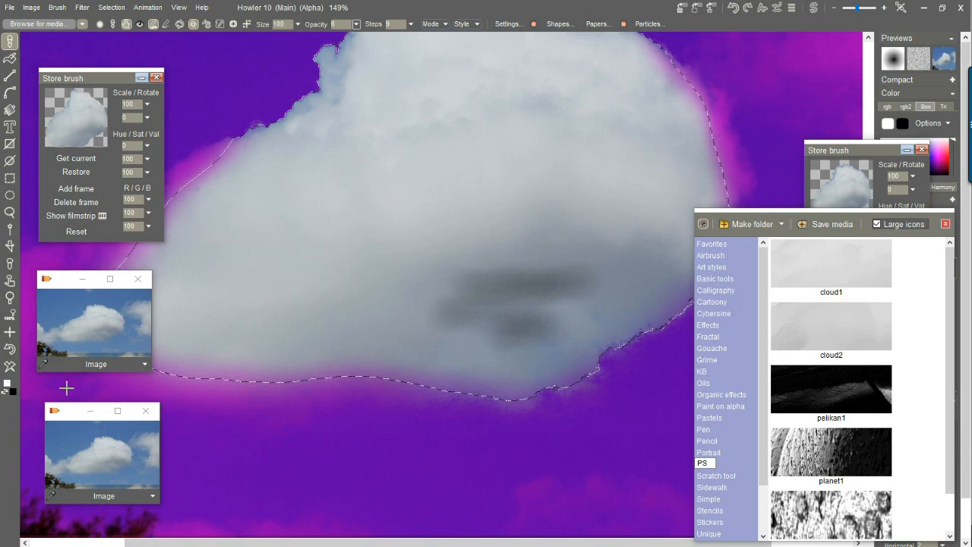
key("ctrl+z")
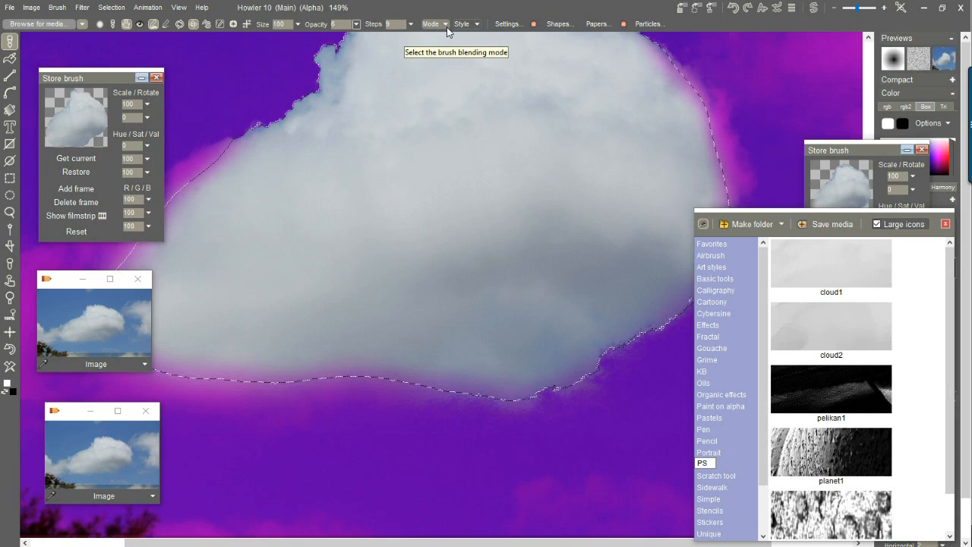
Set the brush steps to 31, try a soft shading stroke on the cloud's underside, undo it, and reposition the media browser
left_click(411, 25)
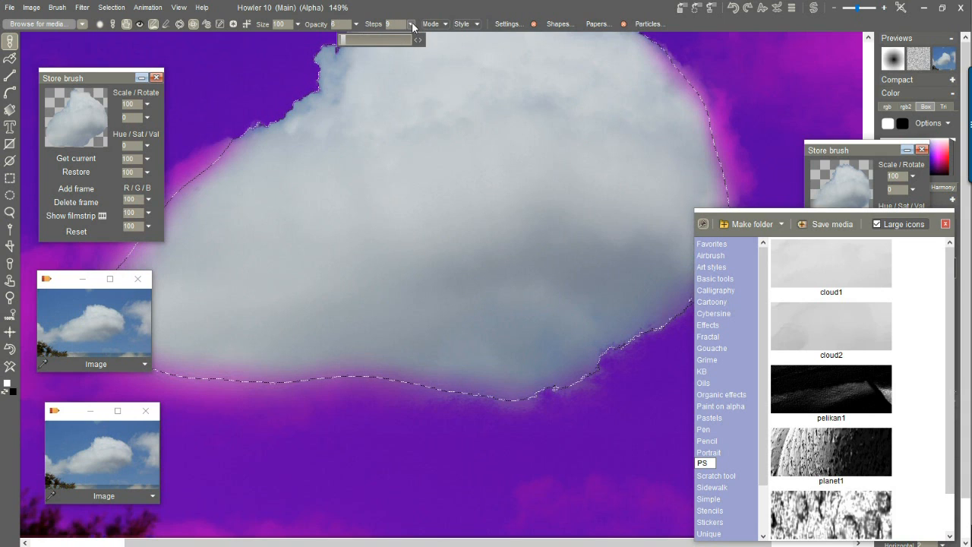
left_click(346, 41)
left_click_drag(512, 284, 498, 303)
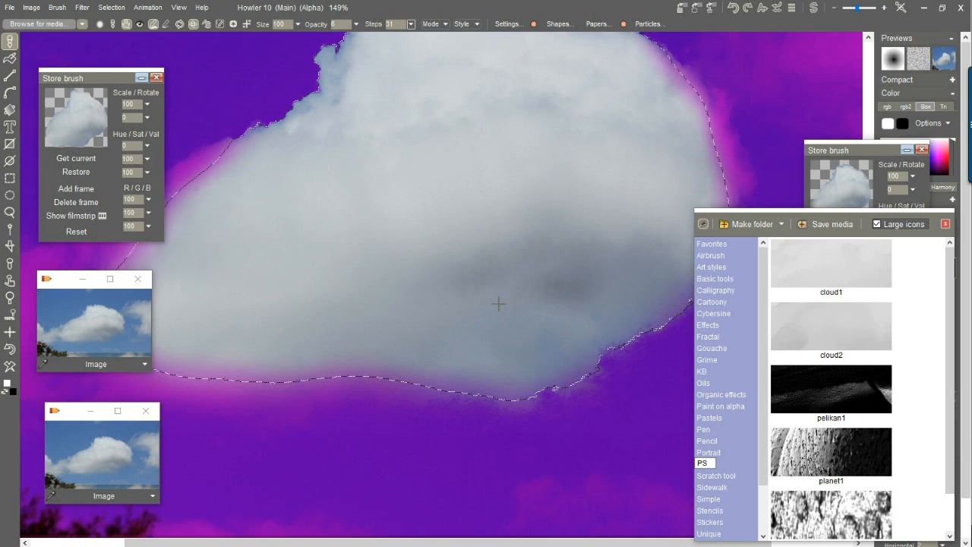
left_click(10, 350)
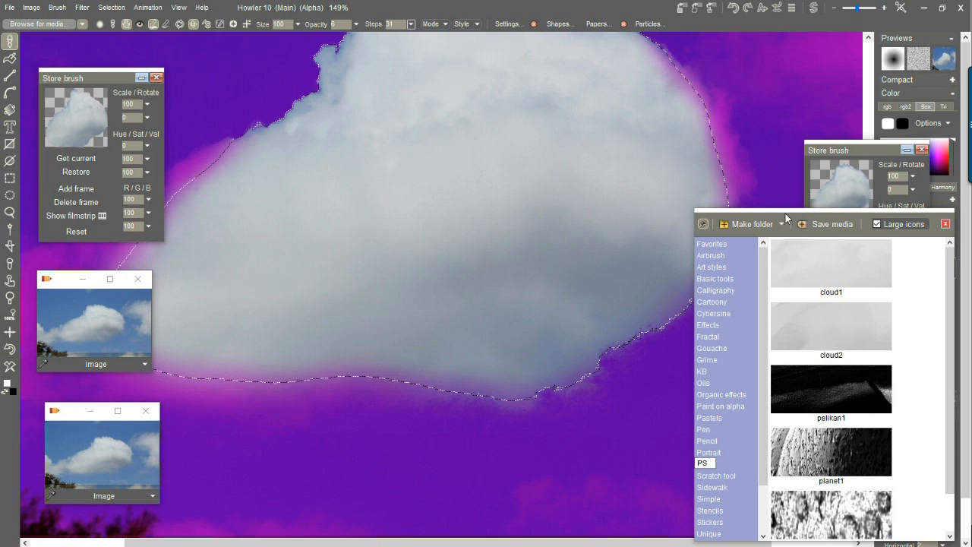
left_click_drag(781, 223, 126, 183)
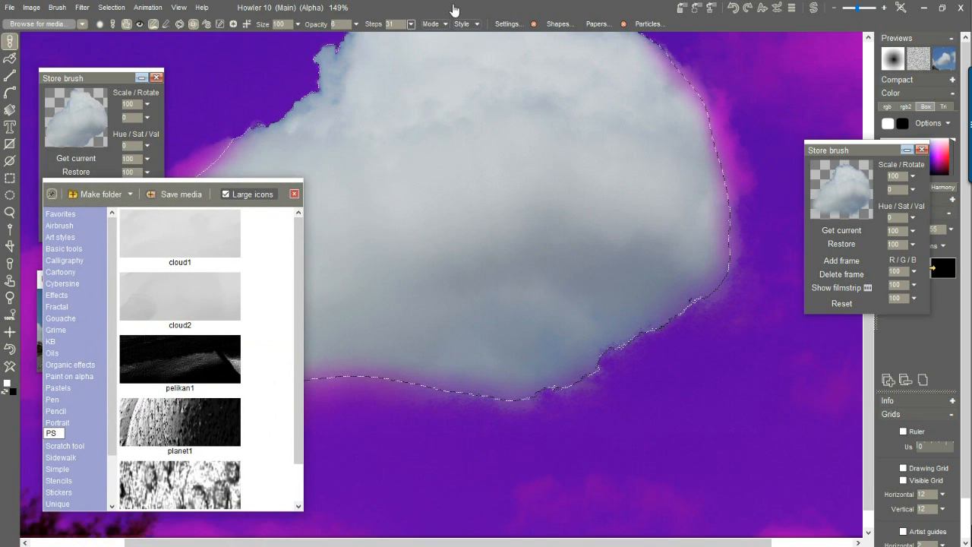
Open the brush settings and set the random position to 79 and the random size to 12
left_click(511, 25)
mouse_move(790, 89)
left_mouse_down()
mouse_move(764, 85)
mouse_move(725, 106)
left_mouse_up()
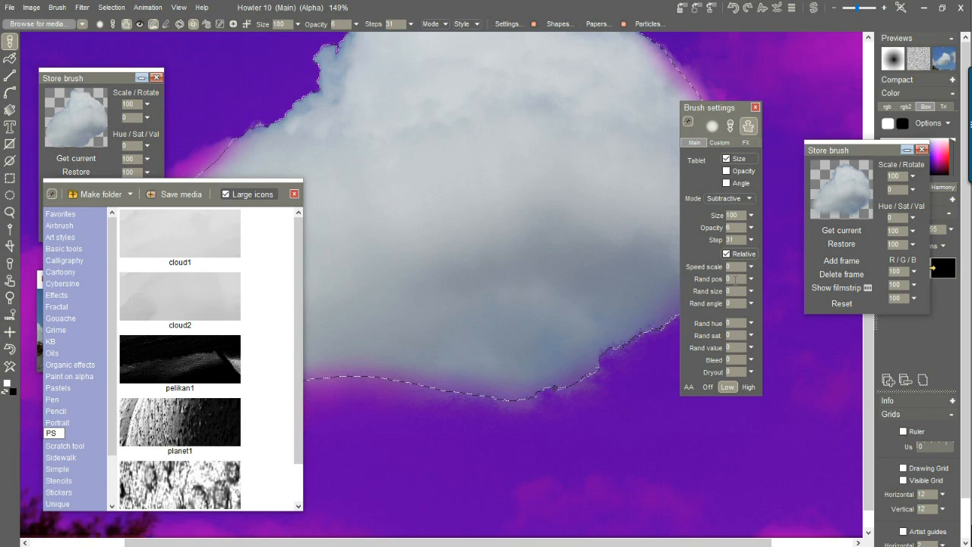
left_click(750, 281)
left_click_drag(710, 298, 717, 301)
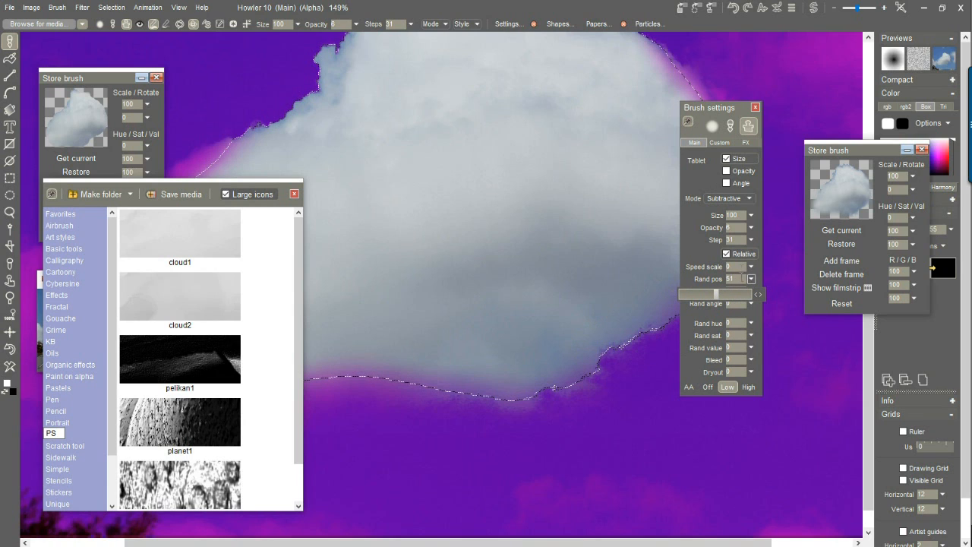
left_click(751, 281)
left_click(751, 279)
left_click_drag(743, 296, 729, 296)
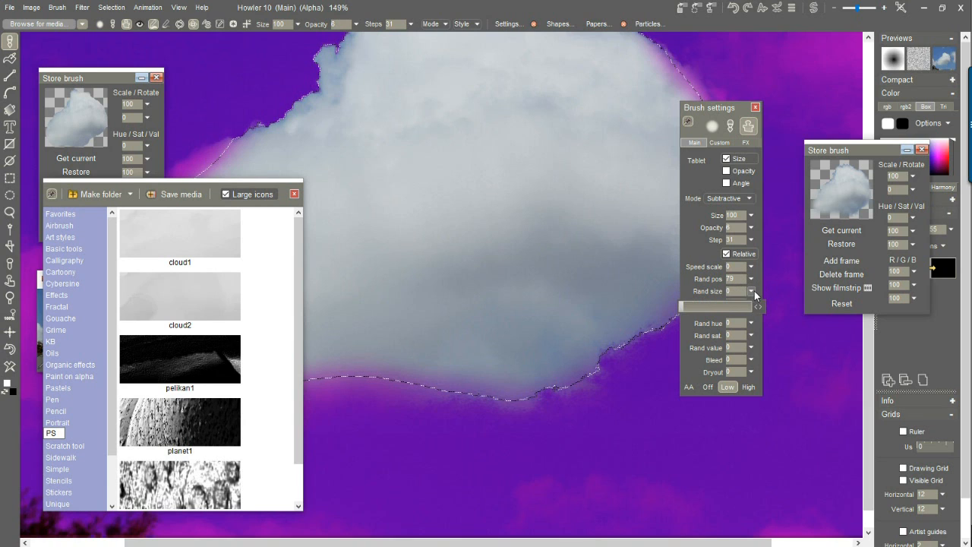
left_click(750, 291)
left_click_drag(683, 307, 706, 312)
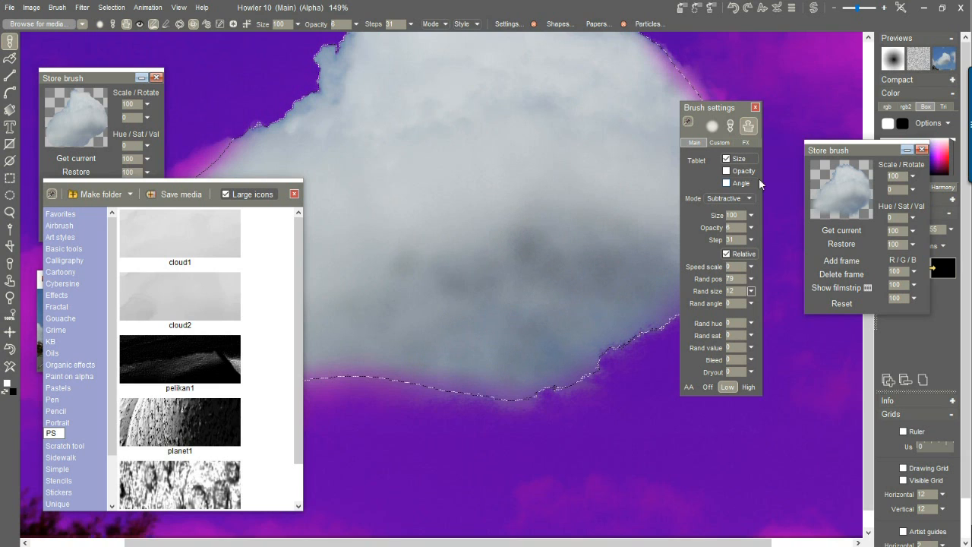
Move the brush settings off the cloud, set the random position to 48, and darken the cloud's underside with scattered strokes
mouse_move(710, 107)
left_mouse_down()
mouse_move(806, 126)
mouse_move(861, 225)
left_mouse_up()
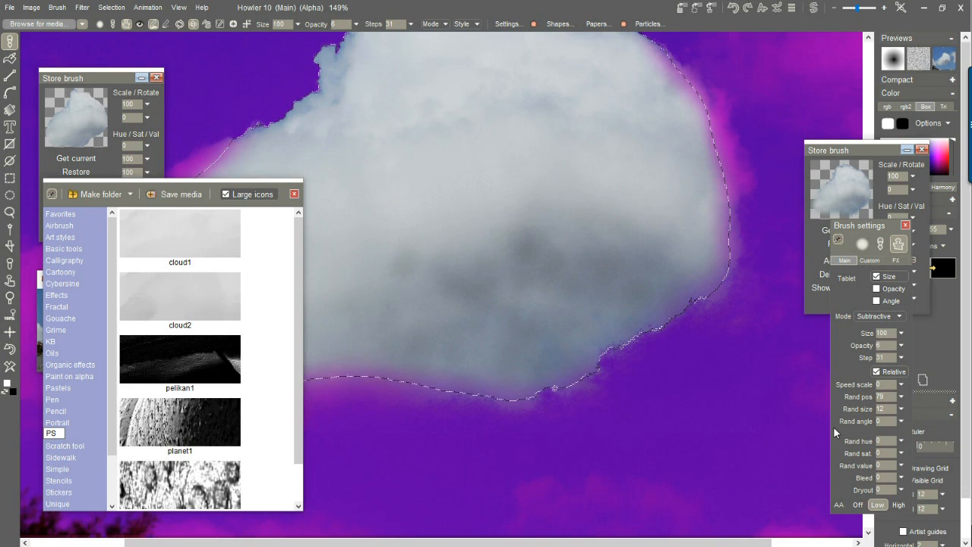
left_click(900, 396)
left_click_drag(597, 309, 686, 248)
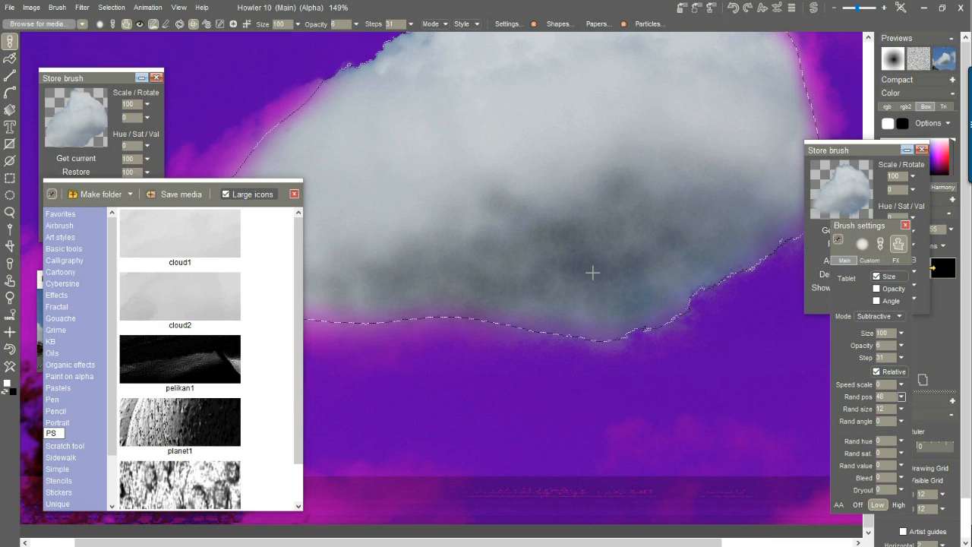
Blur the selected cloud with the Box filter at level 13
left_click(81, 8)
mouse_move(123, 59)
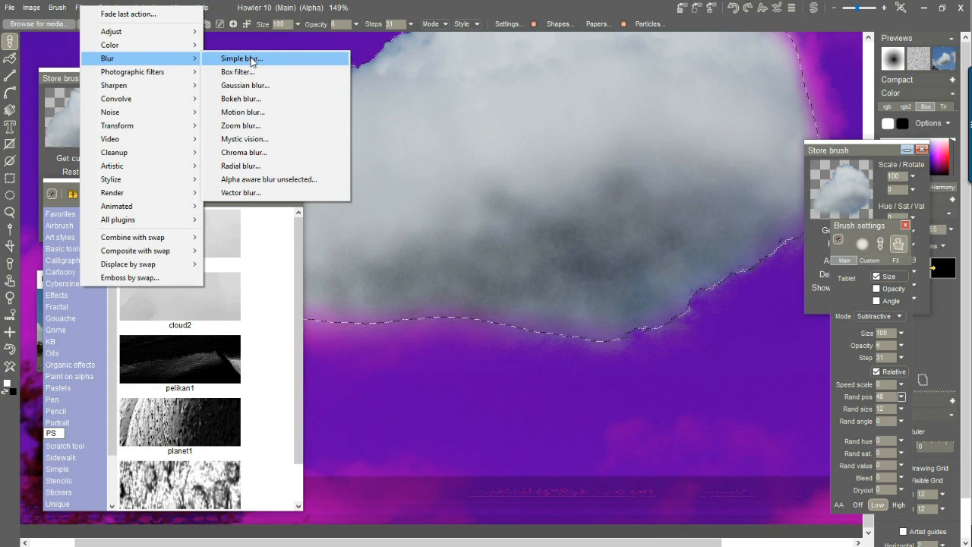
left_click(238, 71)
left_click_drag(463, 283, 444, 291)
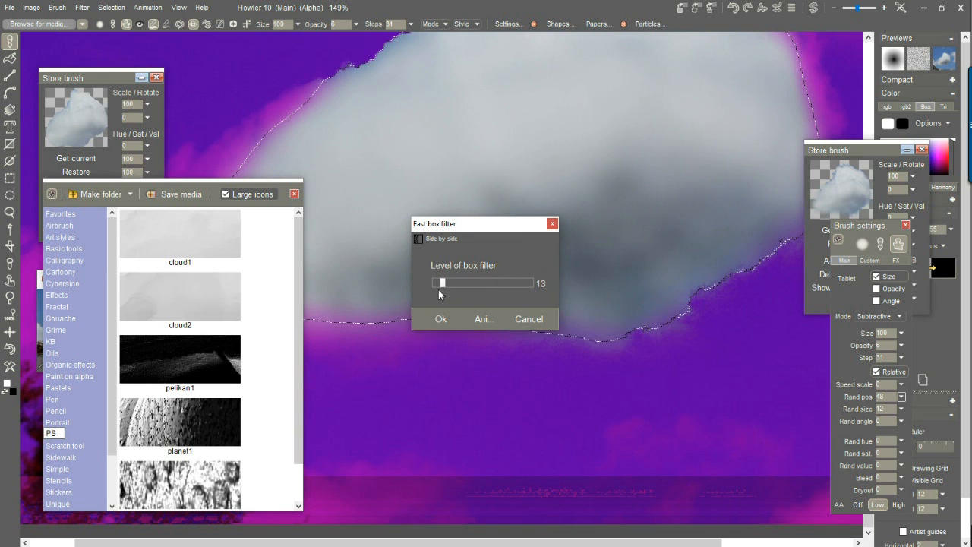
left_click(441, 320)
Set the brush blending mode to Additive and the opacity to 20, and paint light puffs on the upper middle of the cloud
left_click_drag(532, 168, 597, 272)
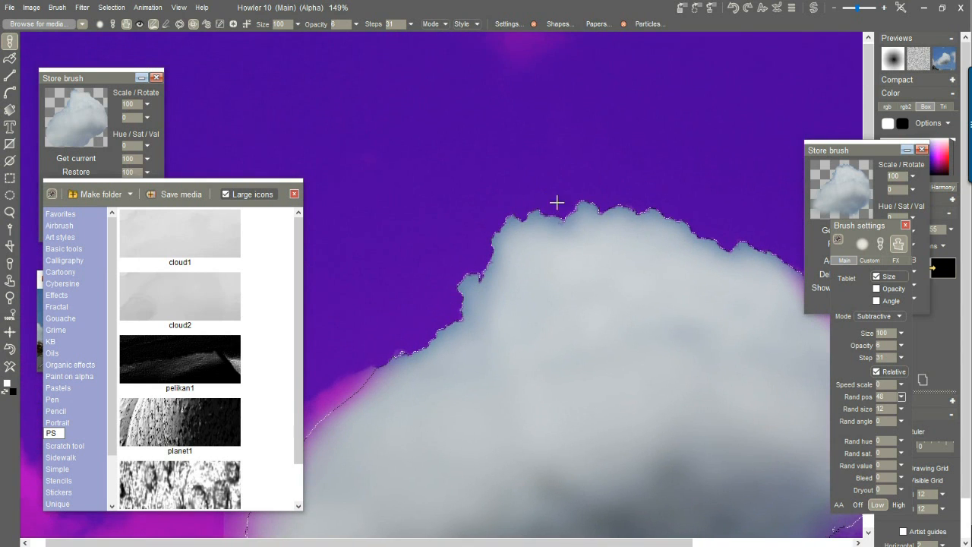
left_click_drag(539, 246, 612, 130)
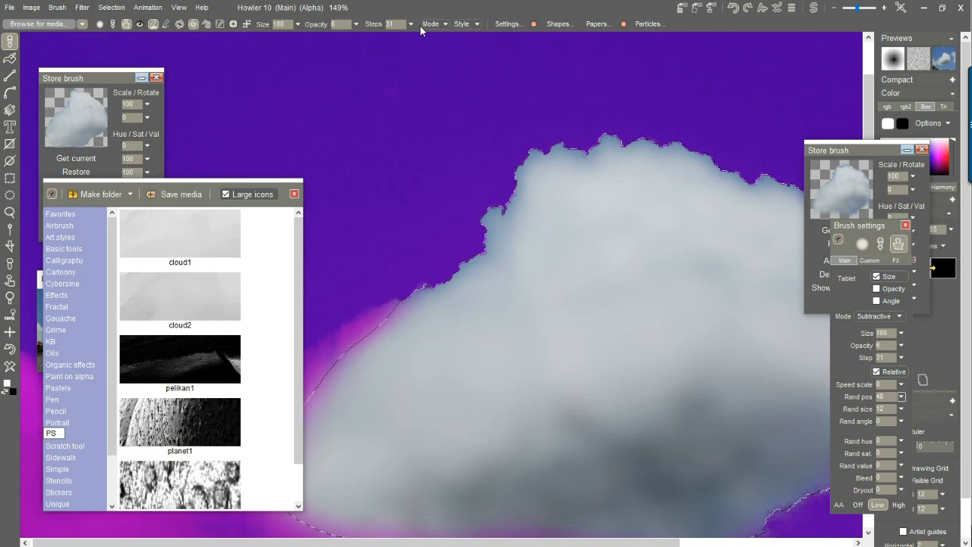
left_click(442, 25)
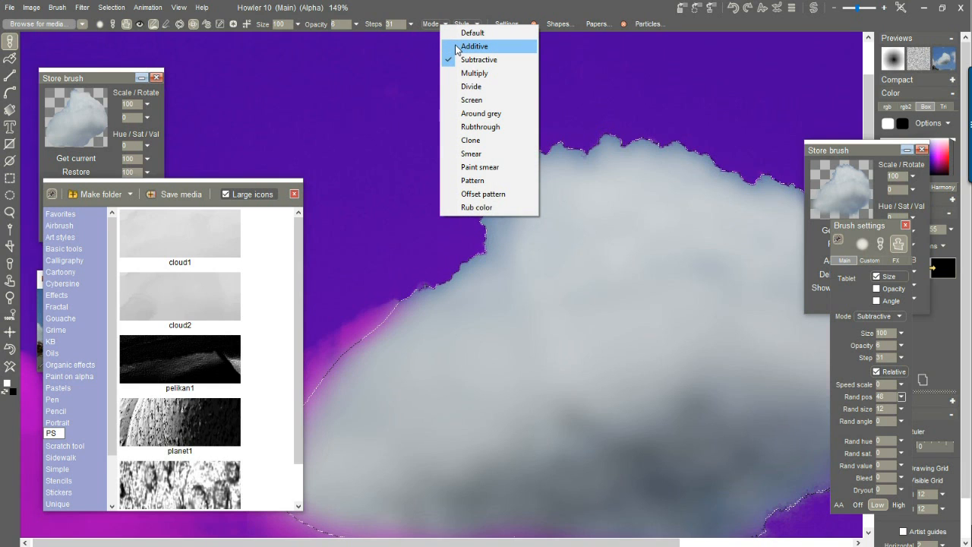
left_click(473, 46)
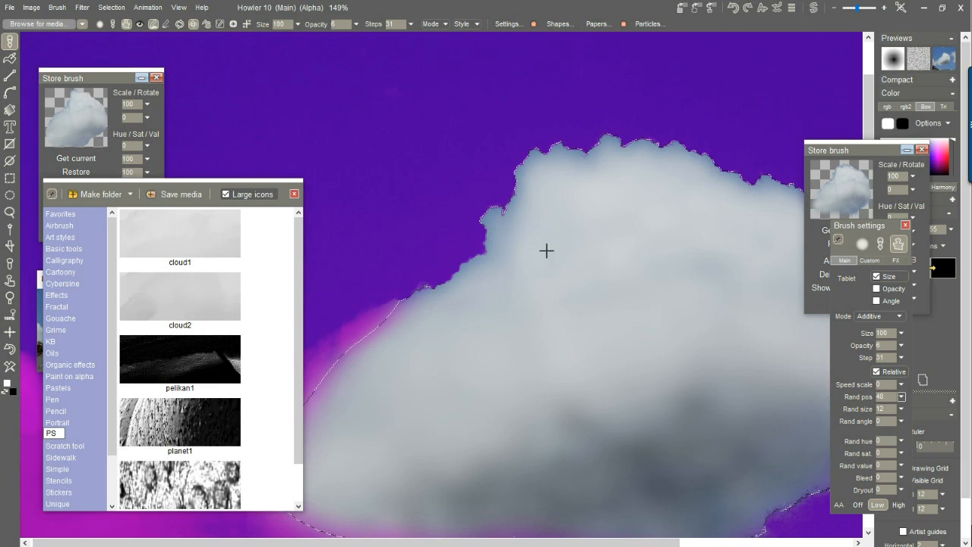
left_click(355, 23)
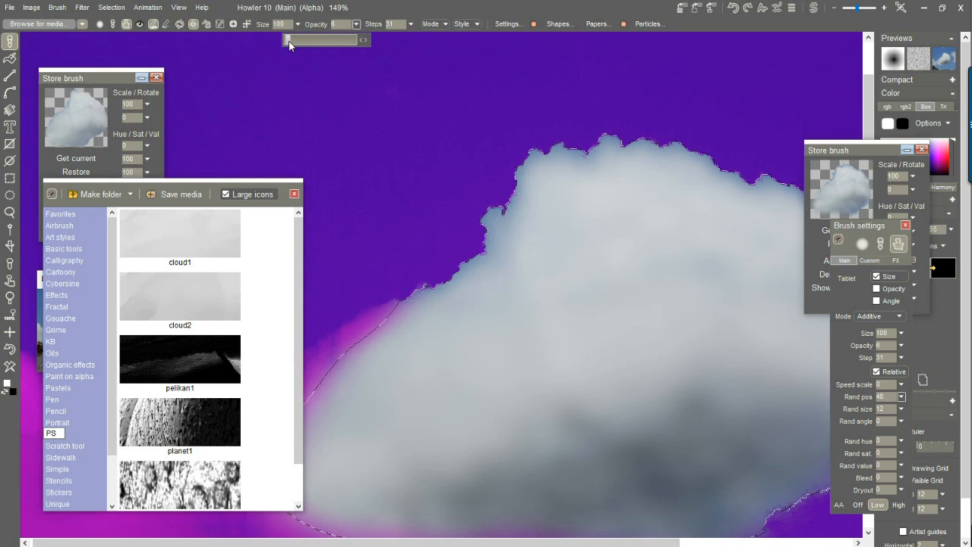
mouse_move(673, 269)
left_mouse_down()
mouse_move(619, 251)
mouse_move(692, 260)
mouse_move(589, 287)
mouse_move(497, 331)
mouse_move(589, 304)
mouse_move(598, 323)
left_mouse_up()
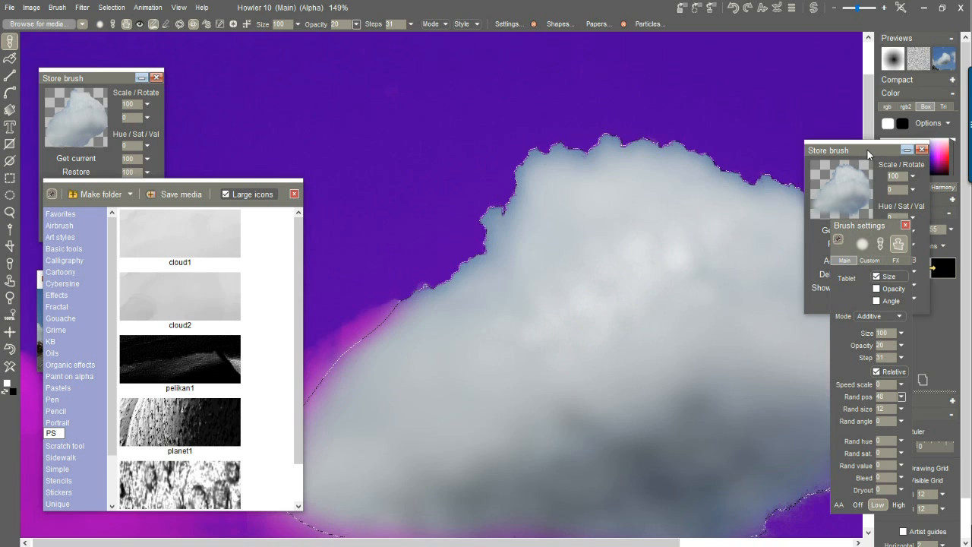
Store a managed copy of the current brush, set its scale to 182, and rearrange the floating panels around the cloud
mouse_move(886, 146)
left_mouse_down()
mouse_move(527, 156)
mouse_move(96, 330)
left_mouse_up()
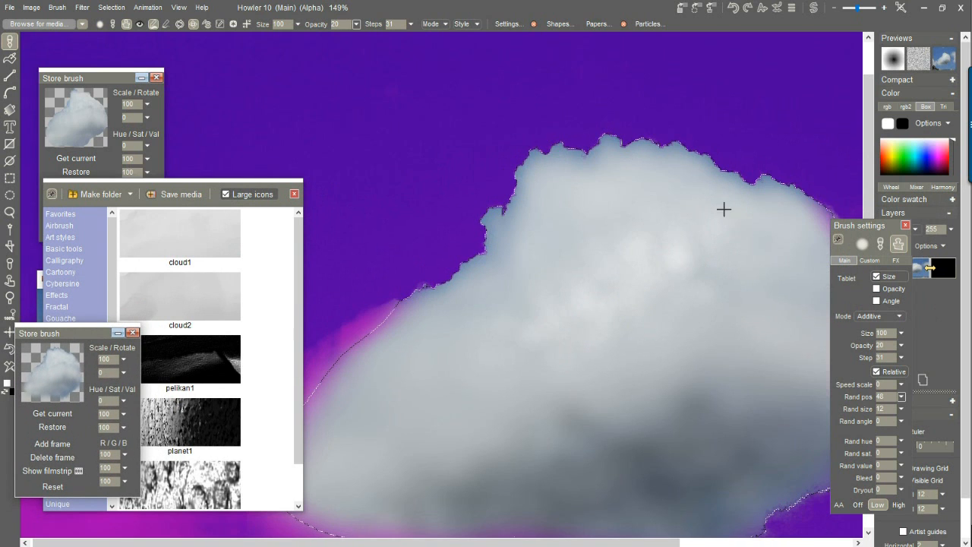
left_click_drag(870, 228, 793, 60)
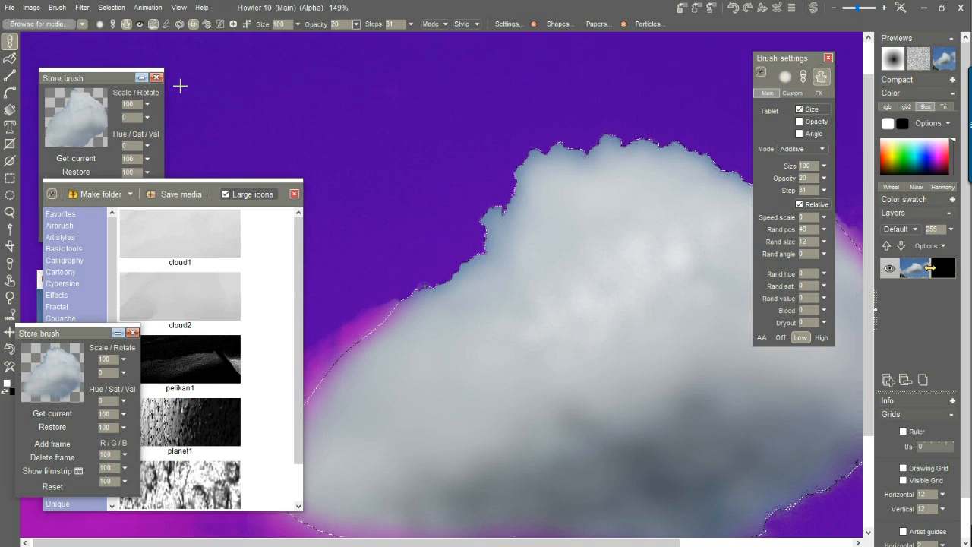
left_click(82, 9)
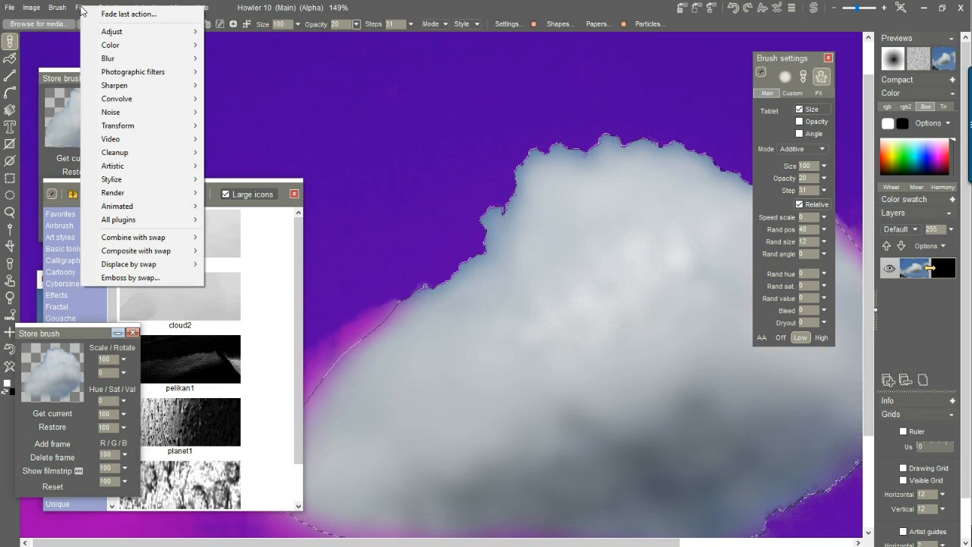
mouse_move(63, 11)
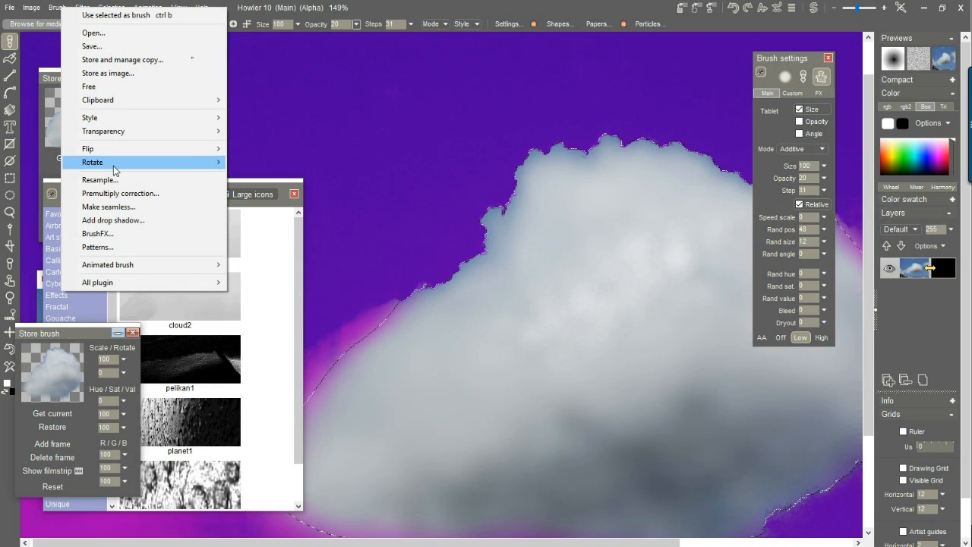
left_click(119, 61)
mouse_move(807, 48)
left_mouse_down()
mouse_move(392, 80)
mouse_move(379, 60)
mouse_move(718, 149)
mouse_move(739, 321)
mouse_move(602, 161)
mouse_move(351, 82)
left_mouse_up()
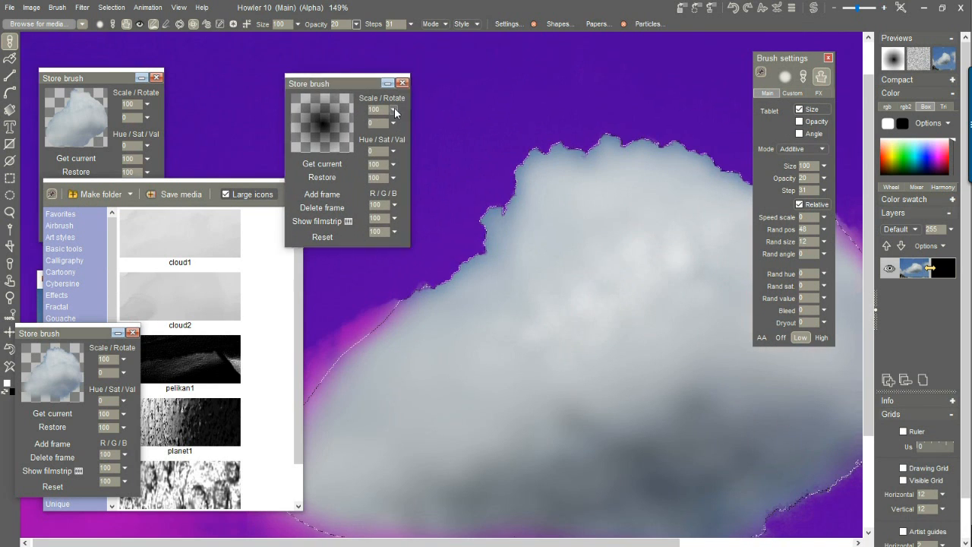
left_click(394, 109)
left_click_drag(377, 125, 387, 126)
mouse_move(363, 82)
left_mouse_down()
mouse_move(104, 251)
mouse_move(105, 303)
left_mouse_up()
Try the enlarged brush on the cloud, undo the stroke, and set the blending mode to Additive with opacity 42
mouse_move(577, 262)
left_mouse_down()
mouse_move(557, 293)
mouse_move(584, 317)
left_mouse_up()
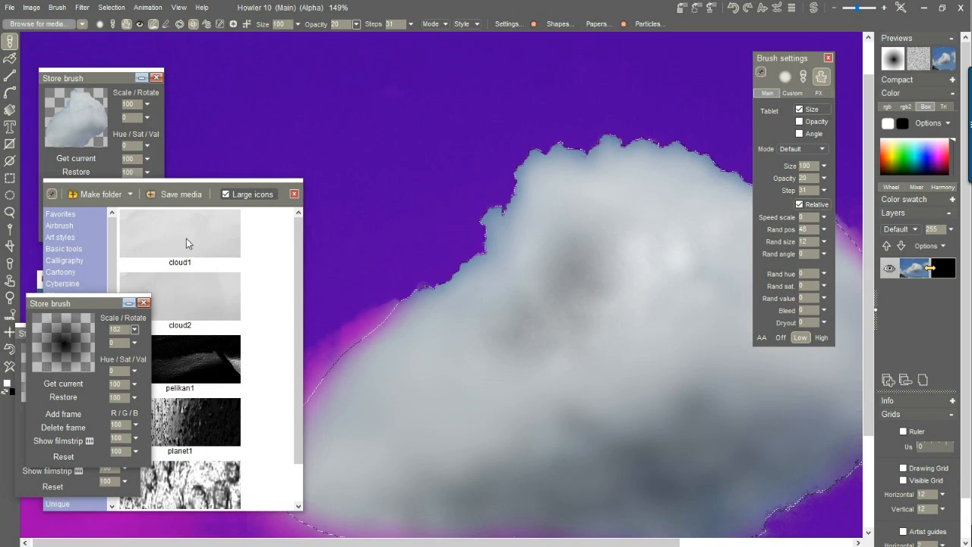
left_click(9, 348)
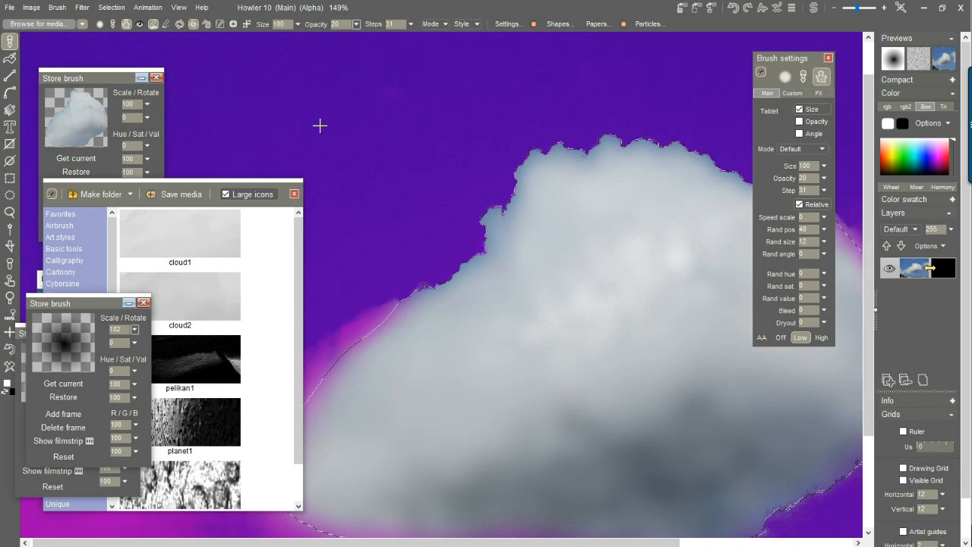
left_click(446, 24)
left_click(505, 44)
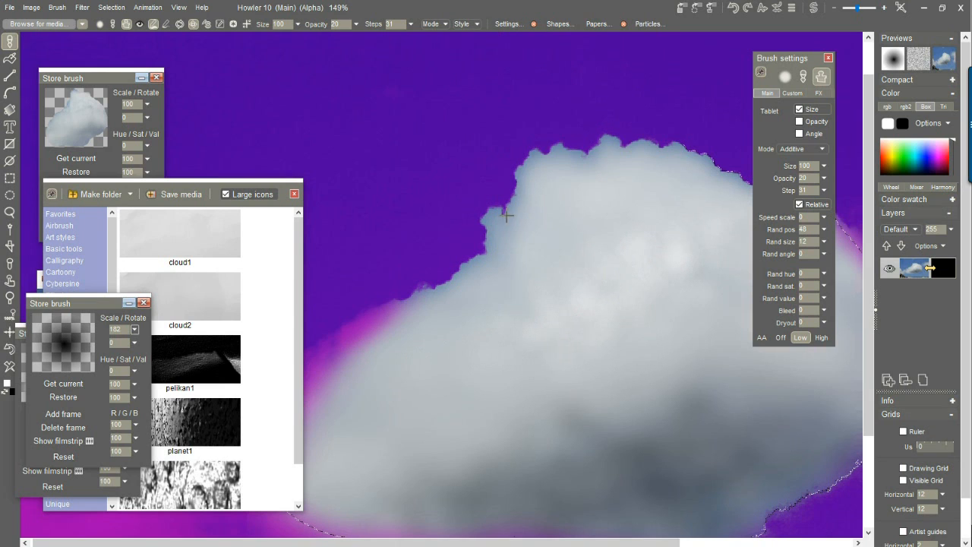
left_click(356, 24)
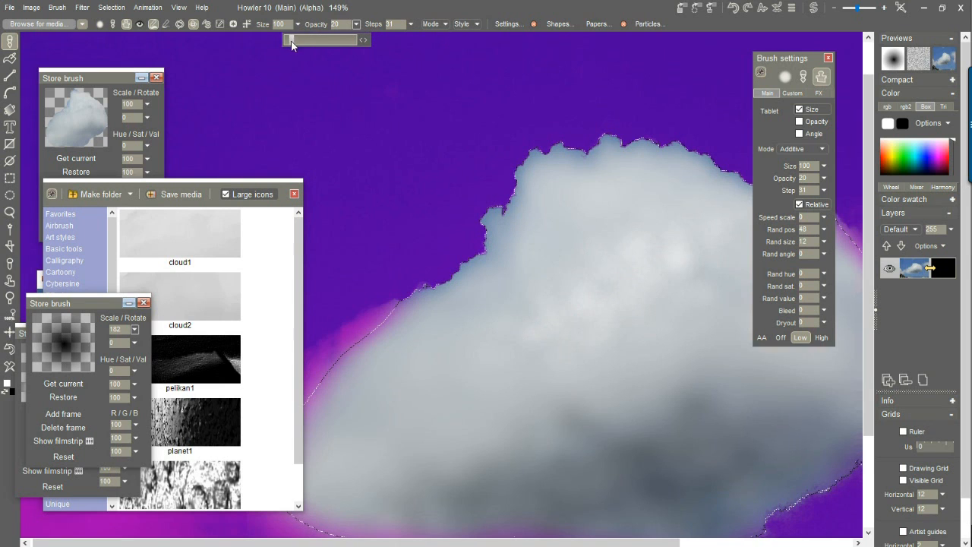
left_click_drag(300, 38, 313, 44)
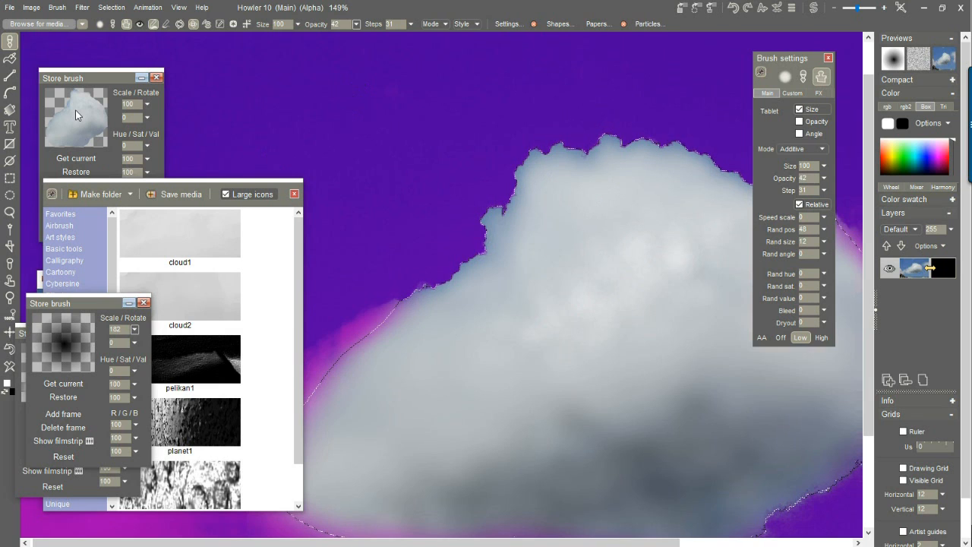
Choose the Airbrush 200 brush and brighten the cloud's upper rim and middle with soft white strokes
left_click(82, 27)
mouse_move(136, 50)
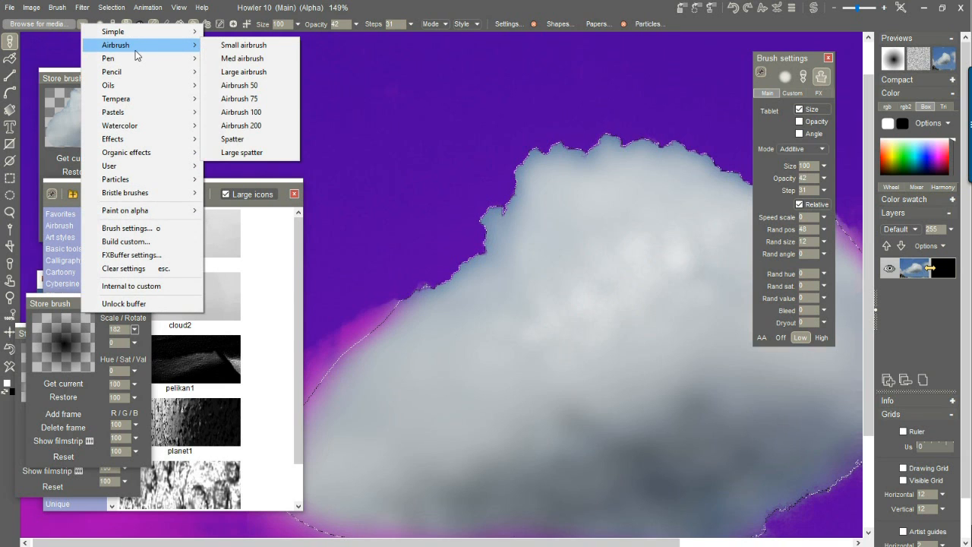
left_click(253, 126)
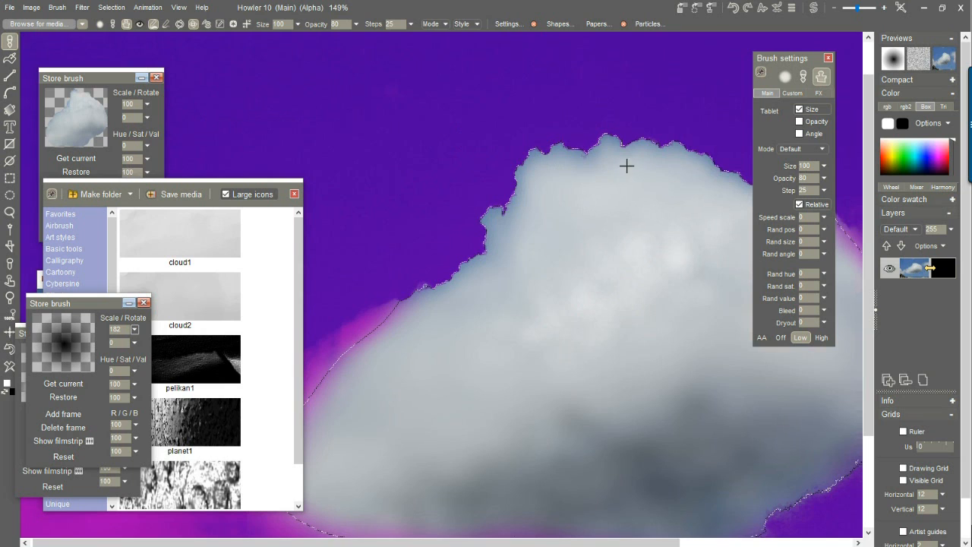
left_click_drag(53, 303, 169, 298)
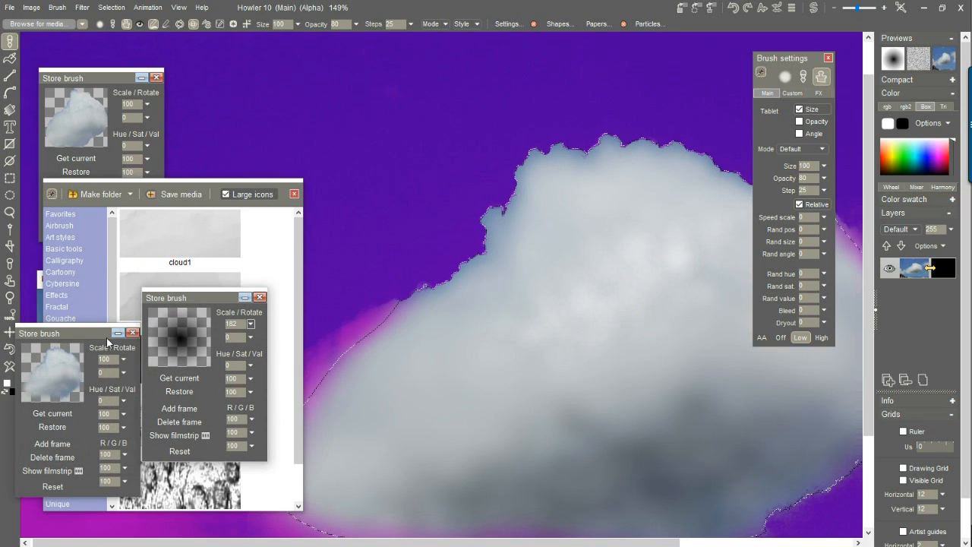
mouse_move(521, 156)
left_mouse_down()
mouse_move(505, 191)
mouse_move(655, 129)
mouse_move(727, 157)
left_mouse_up()
mouse_move(568, 254)
left_mouse_down()
mouse_move(451, 288)
mouse_move(418, 245)
mouse_move(738, 152)
left_mouse_up()
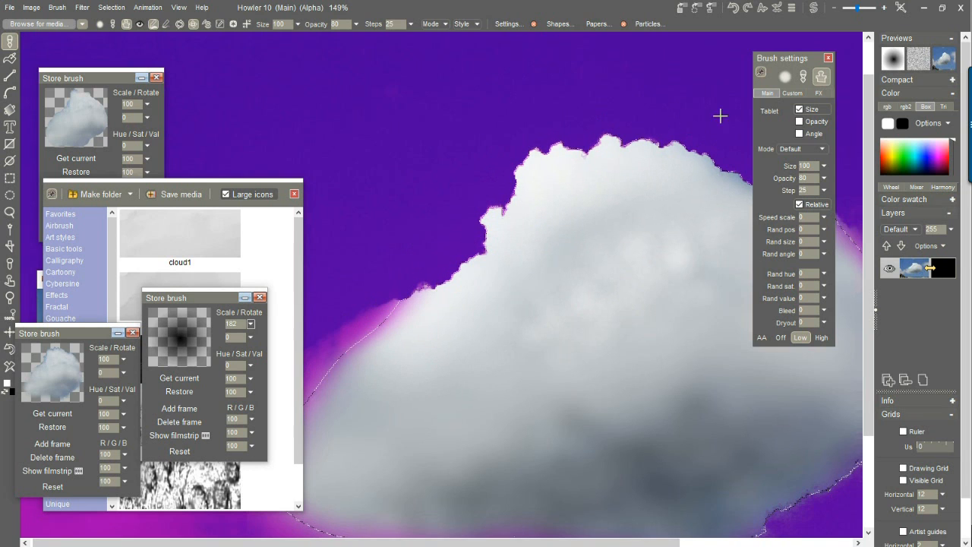
mouse_move(750, 188)
left_mouse_down()
mouse_move(570, 211)
mouse_move(543, 199)
left_mouse_up()
left_click_drag(727, 314, 661, 372)
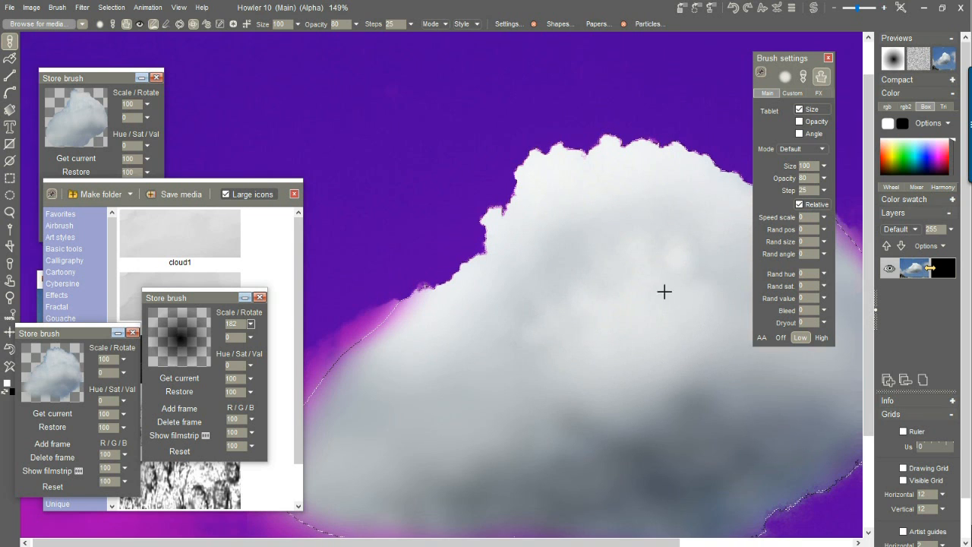
Continue the soft white airbrushing across the cloud's middle and its right side
left_click_drag(694, 293, 454, 409)
mouse_move(592, 193)
left_mouse_down()
mouse_move(582, 180)
mouse_move(331, 103)
left_mouse_up()
left_click_drag(479, 208, 575, 261)
left_click_drag(585, 135, 589, 177)
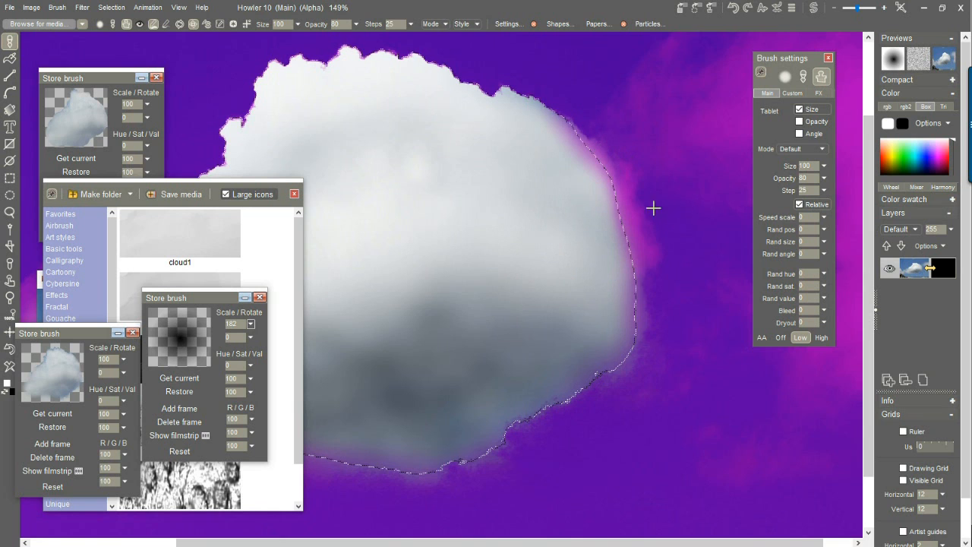
left_click_drag(633, 284, 611, 353)
left_click_drag(486, 294, 425, 311)
left_click_drag(522, 294, 464, 321)
left_click_drag(457, 236, 651, 202)
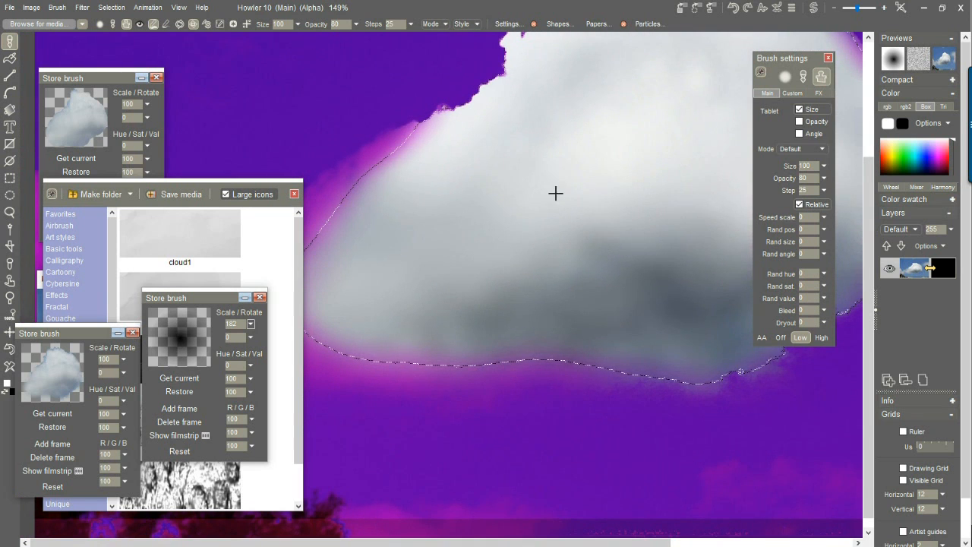
Airbrush soft grey shadows into the cloud's upper middle and soften them with surrounding white strokes
mouse_move(633, 69)
left_mouse_down()
mouse_move(639, 83)
mouse_move(538, 247)
left_mouse_up()
left_click_drag(603, 229, 567, 230)
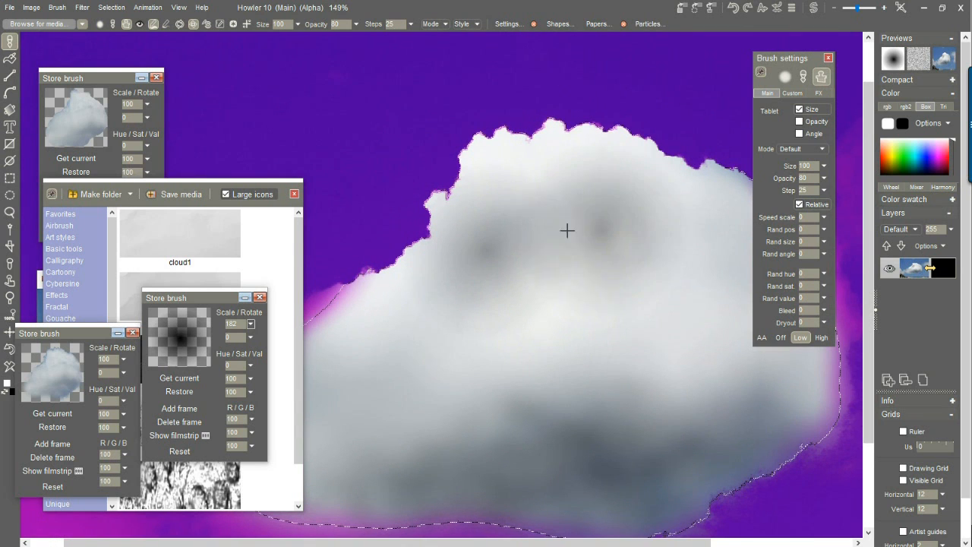
left_click(567, 230)
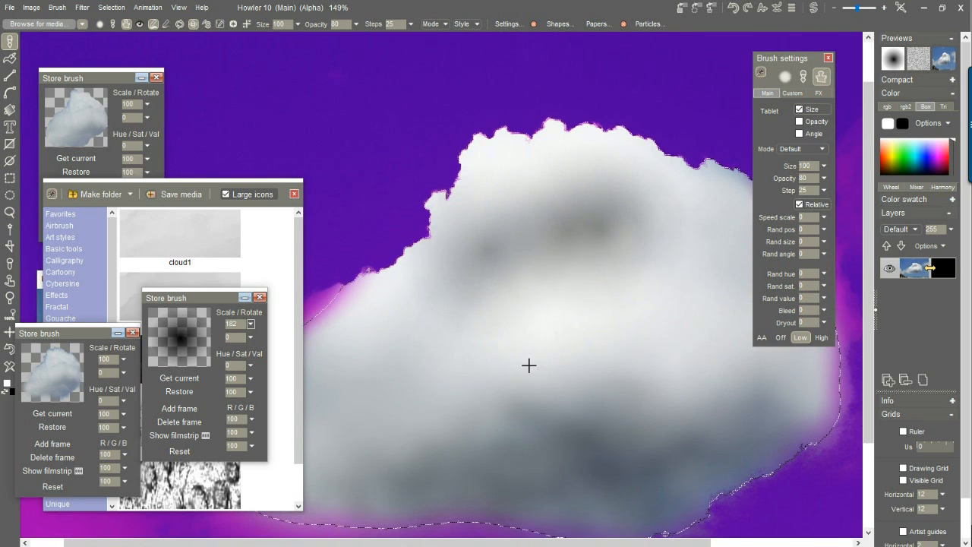
mouse_move(581, 264)
left_mouse_down()
mouse_move(492, 265)
mouse_move(649, 247)
left_mouse_up()
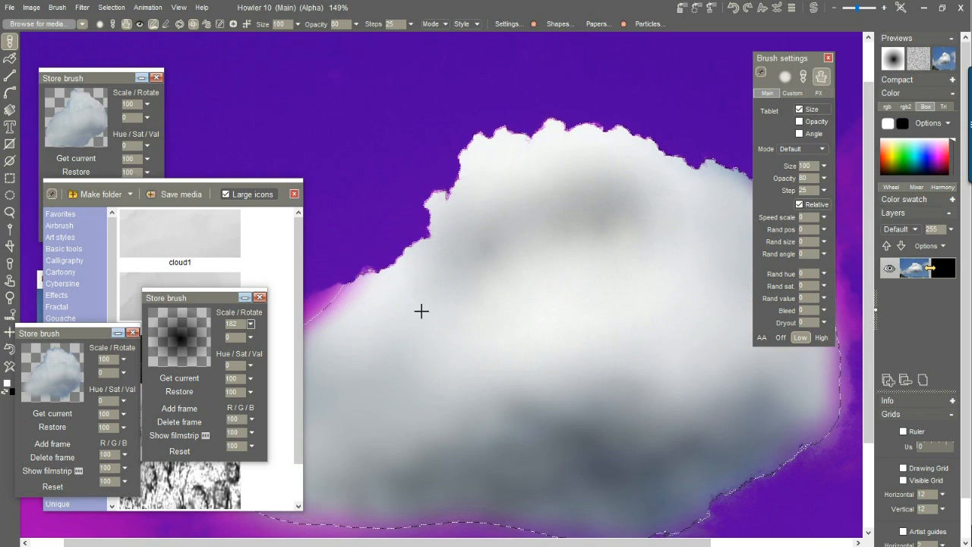
left_click_drag(421, 311, 605, 162)
left_click_drag(658, 241, 581, 302)
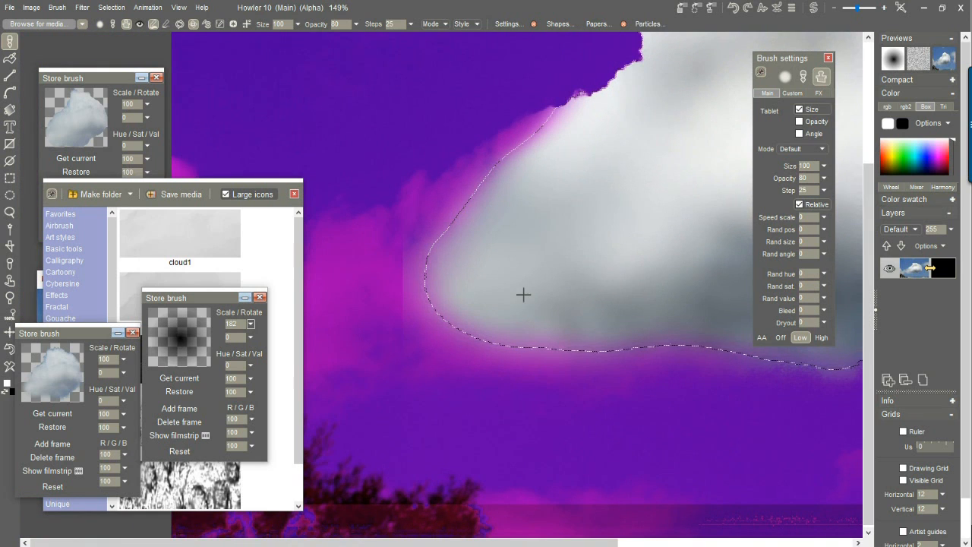
Brighten the cloud's left flank with white airbrush strokes and darken its lower-left underside
left_click_drag(587, 233, 556, 262)
left_click_drag(500, 181, 454, 266)
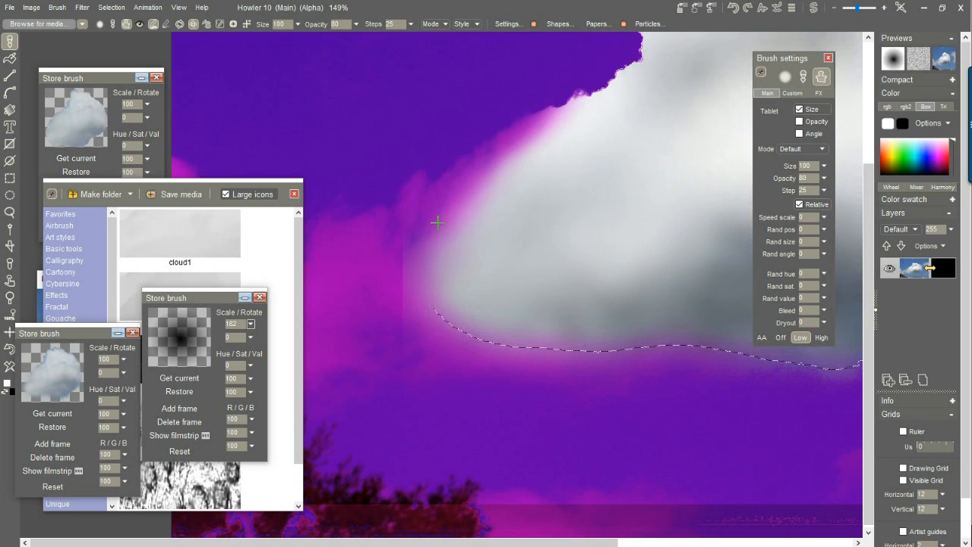
left_click_drag(569, 259, 421, 241)
left_click_drag(359, 316, 524, 293)
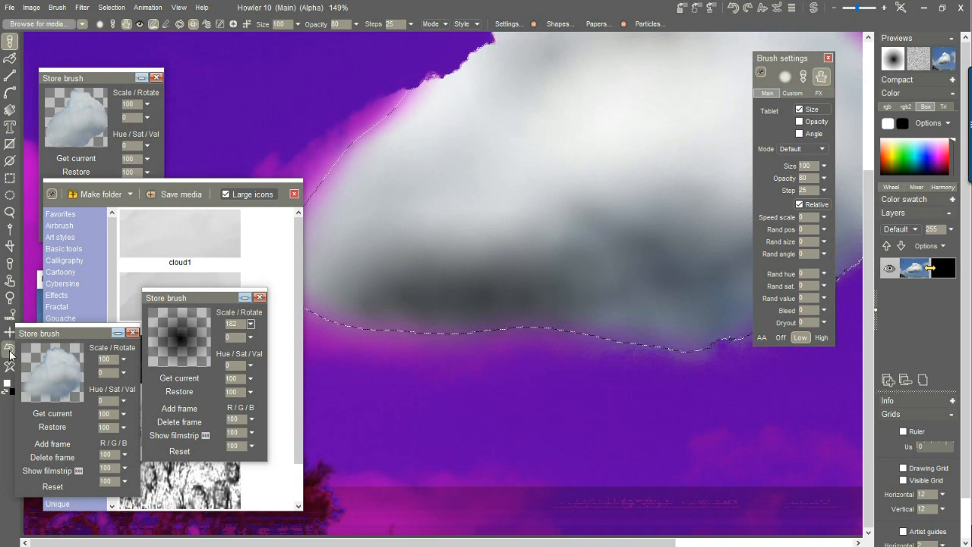
Partly fade back the last underside shading with Interactive undo
left_click(778, 9)
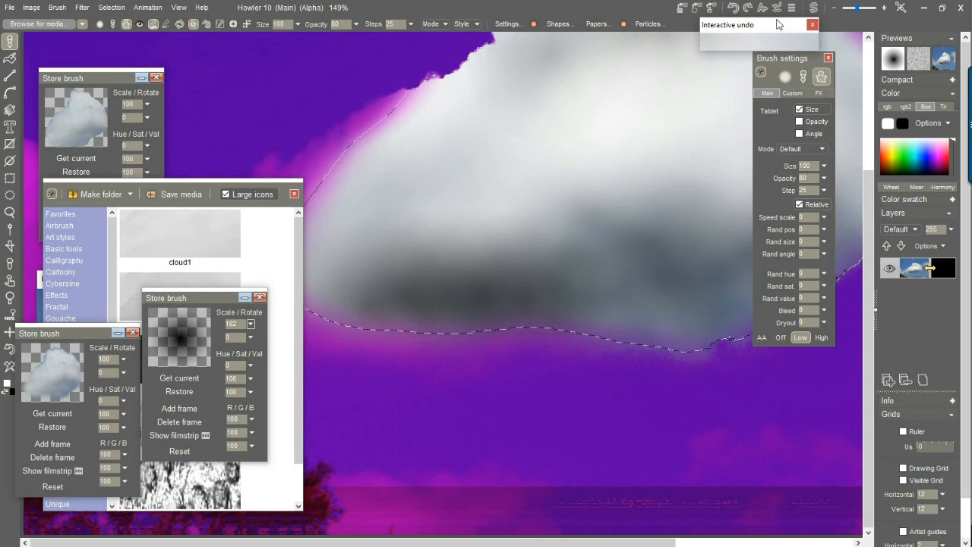
mouse_move(809, 41)
left_mouse_down()
mouse_move(710, 50)
mouse_move(747, 52)
left_mouse_up()
left_click_drag(658, 148, 623, 347)
Apply a light Gaussian blur to the cloud's selection edge using the Approximate algorithm
scroll(527, 162, "up", 3)
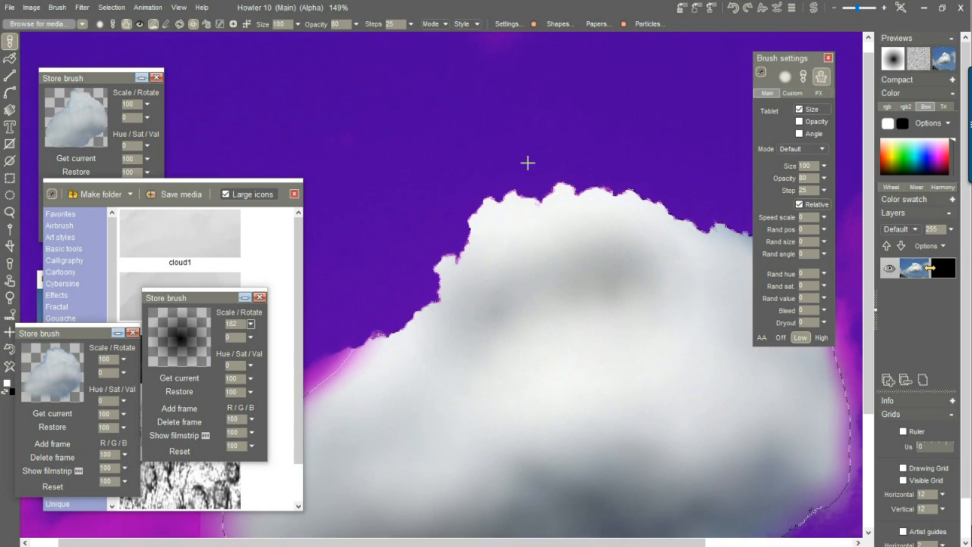
scroll(586, 200, "up", 4)
scroll(512, 220, "up", 1)
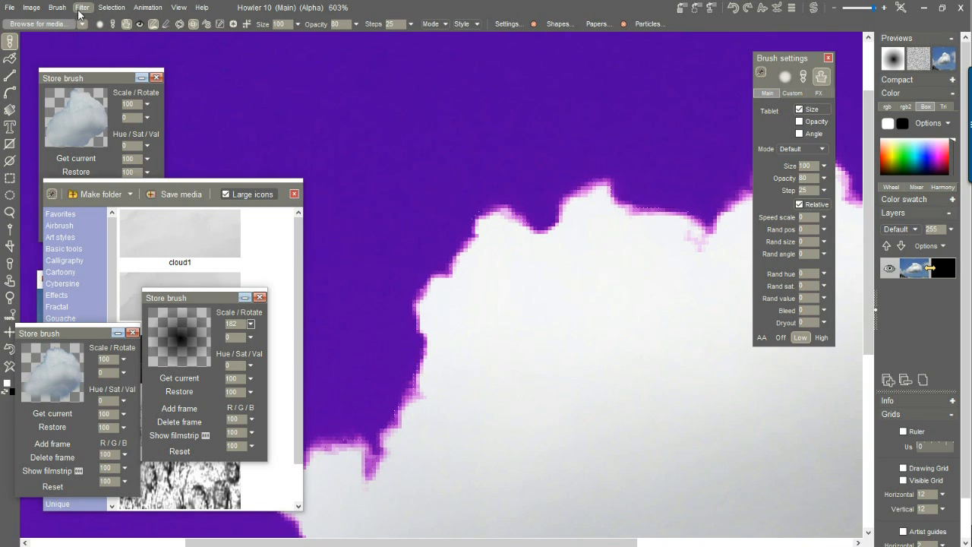
left_click(112, 7)
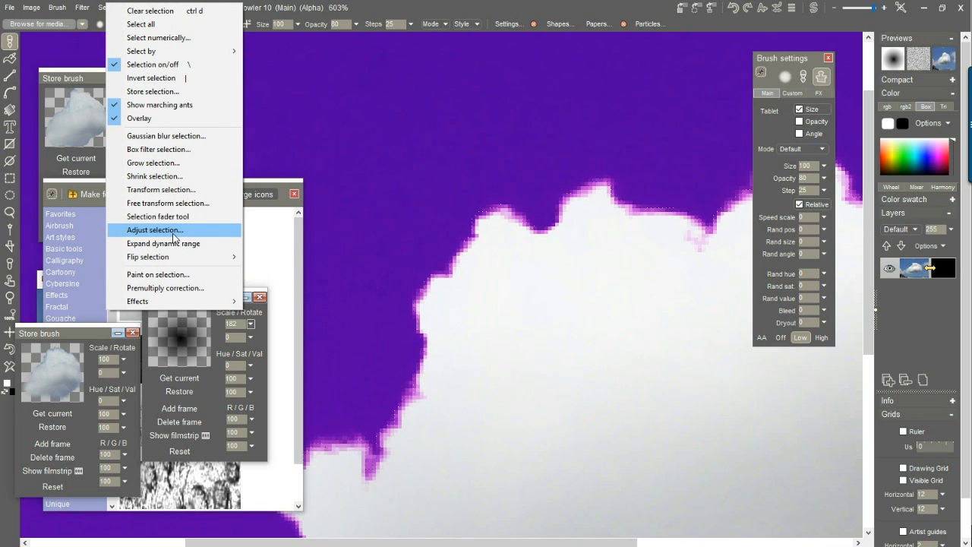
left_click(191, 139)
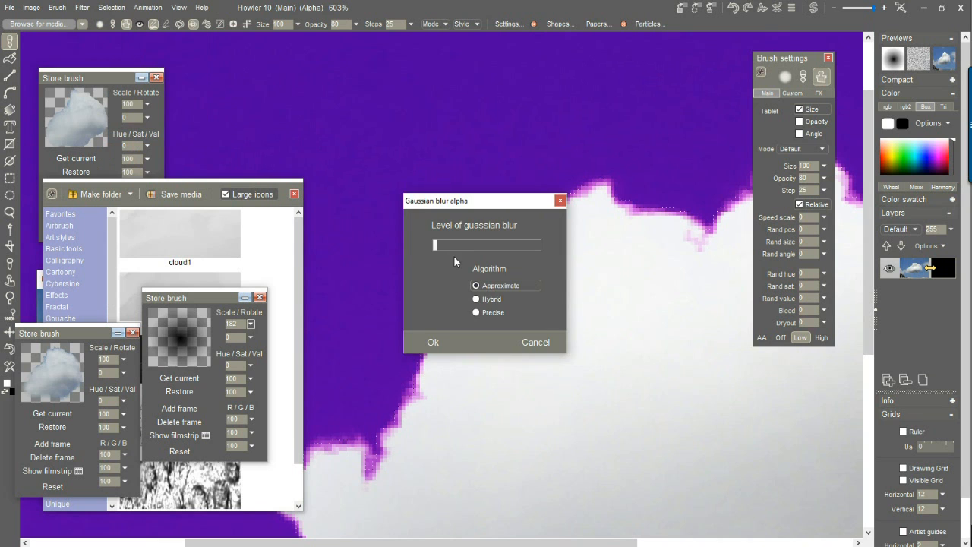
left_click_drag(440, 243, 460, 245)
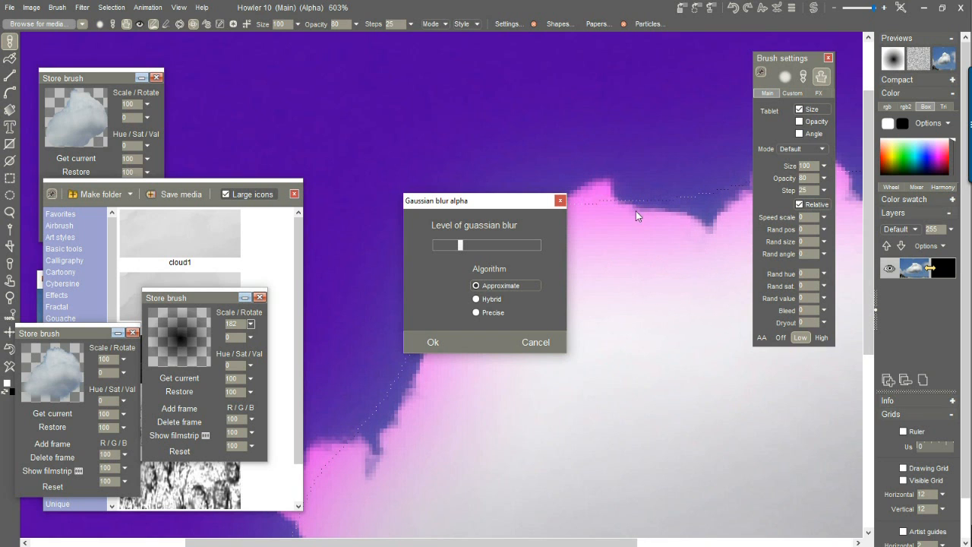
mouse_move(463, 246)
left_mouse_down()
mouse_move(511, 246)
mouse_move(426, 256)
mouse_move(445, 244)
left_mouse_up()
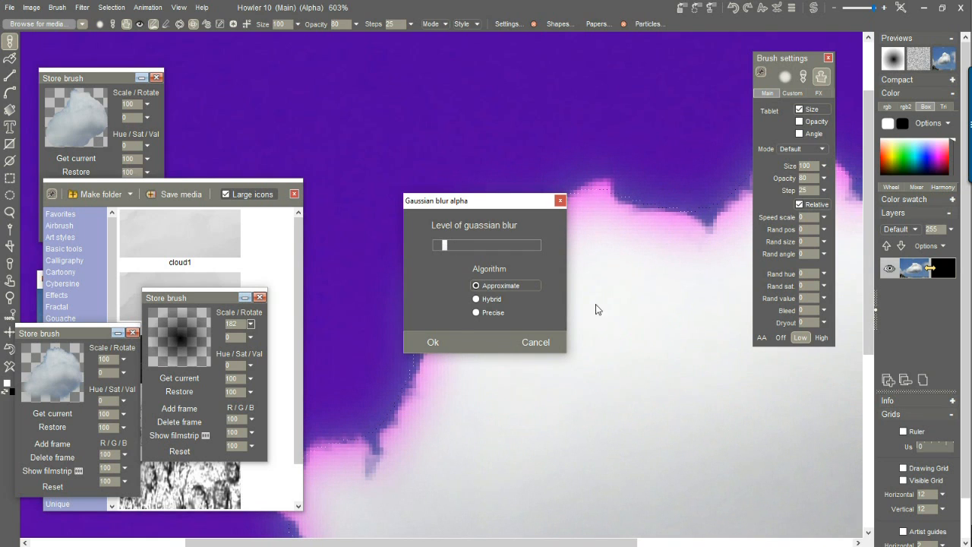
left_click(432, 343)
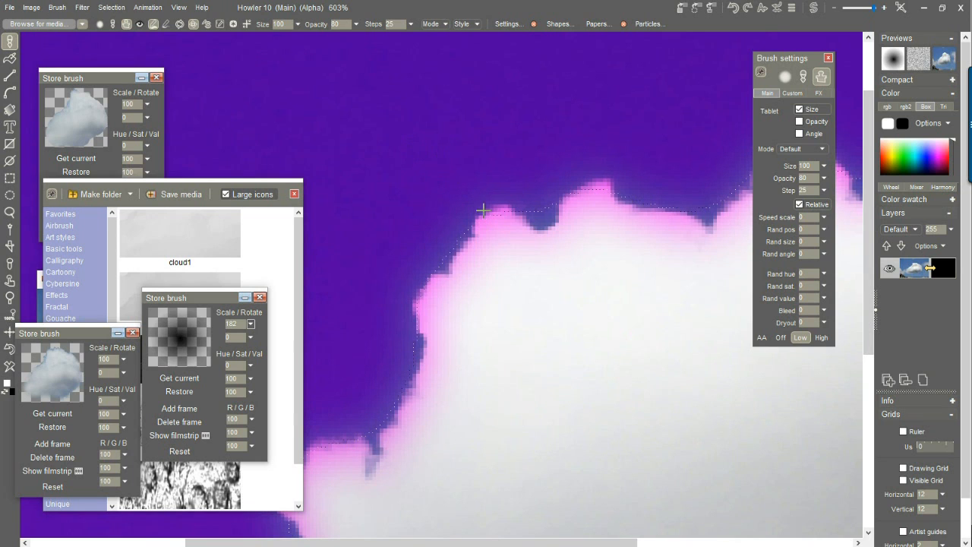
Shrink the blurred selection by 13 and check its inset edge along the cloud's upper outline
left_click(111, 7)
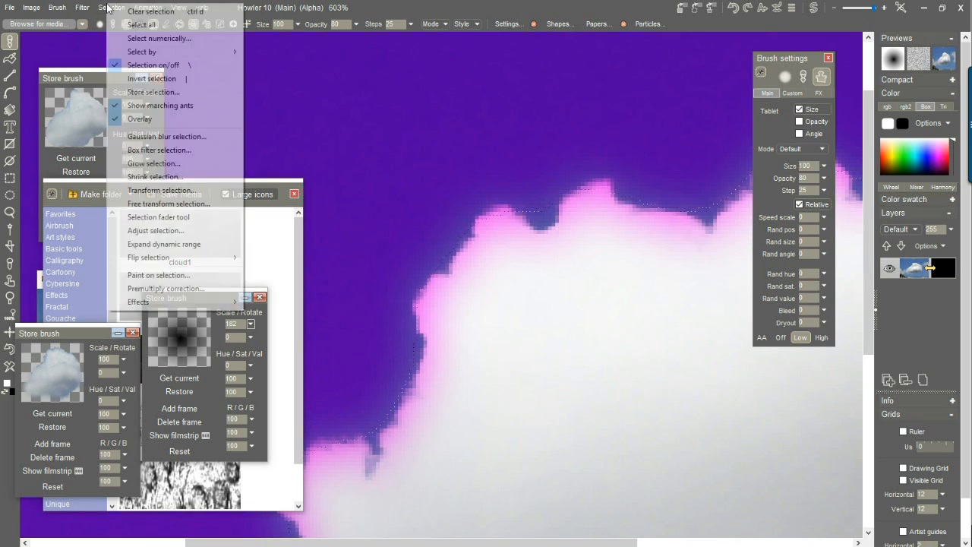
left_click(156, 176)
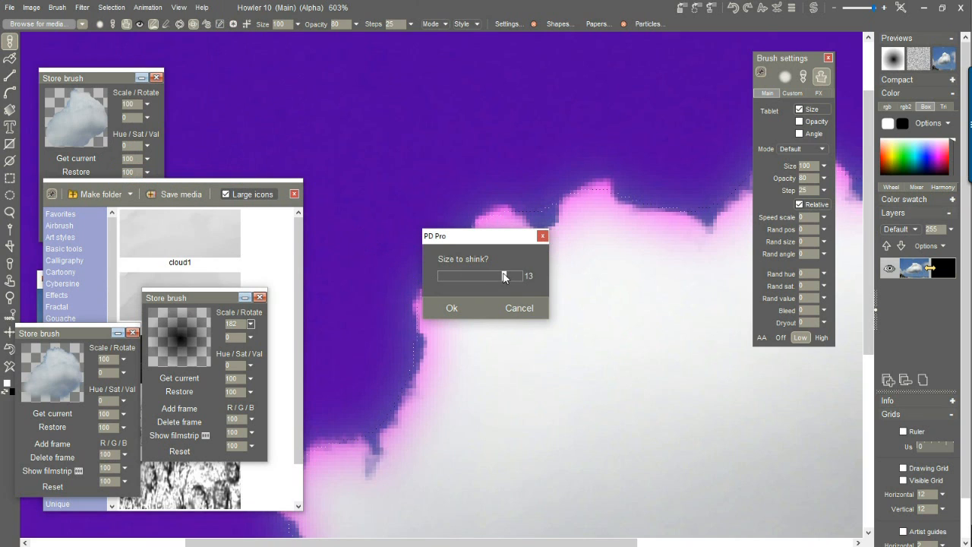
left_click(449, 305)
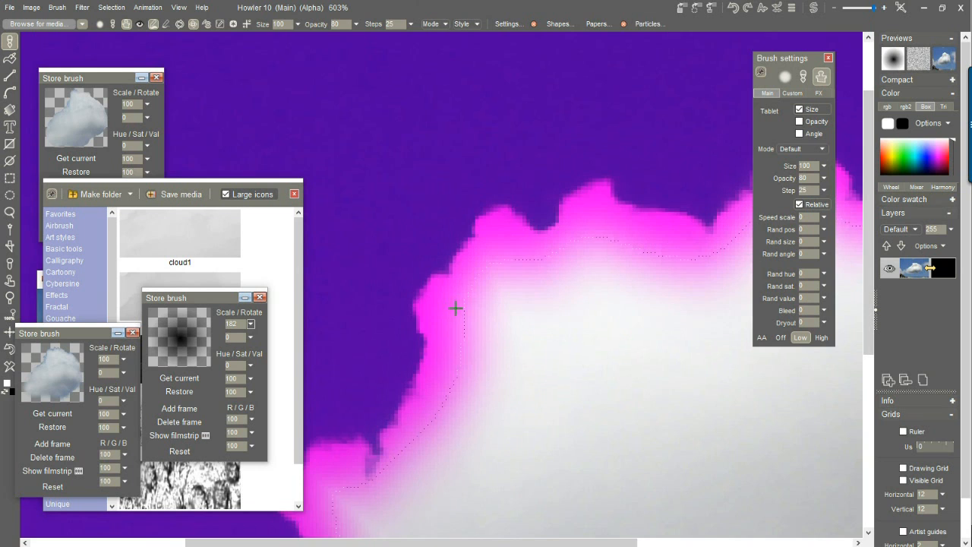
scroll(381, 174, "down", 1)
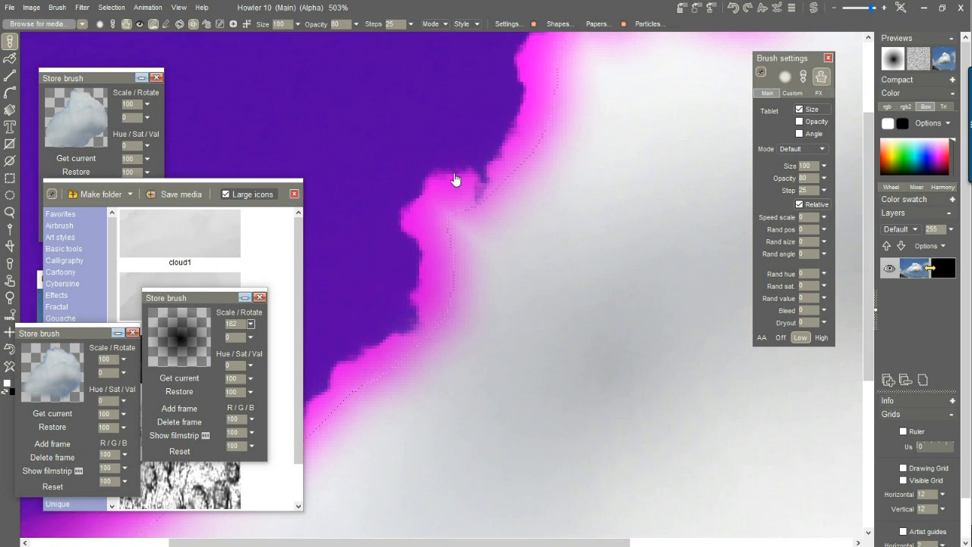
left_click_drag(456, 183, 354, 293)
scroll(504, 213, "down", 5)
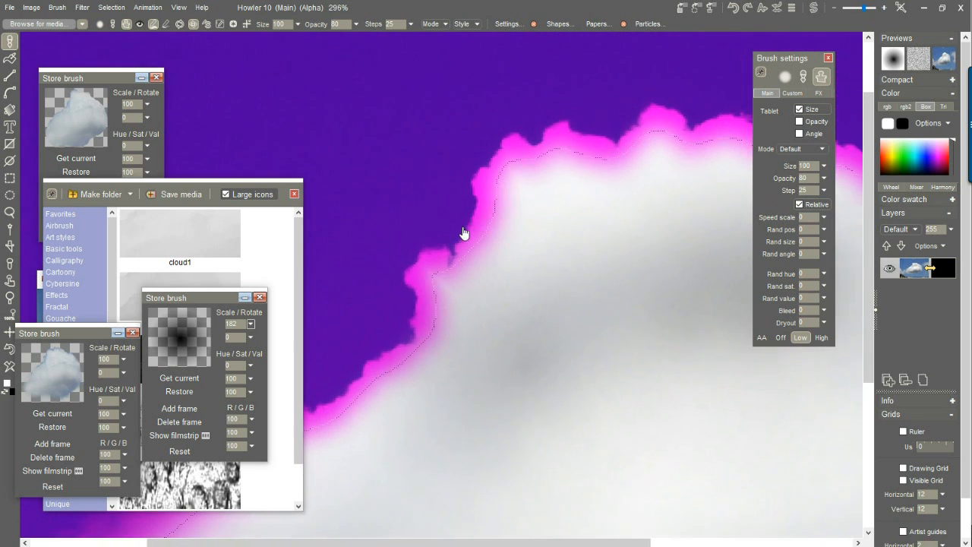
scroll(462, 208, "up", 3)
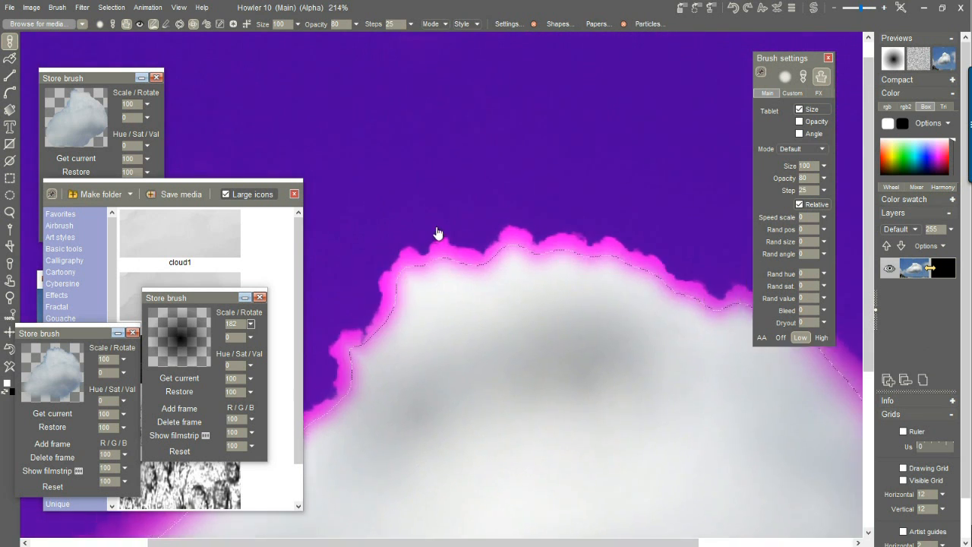
scroll(588, 232, "up", 3)
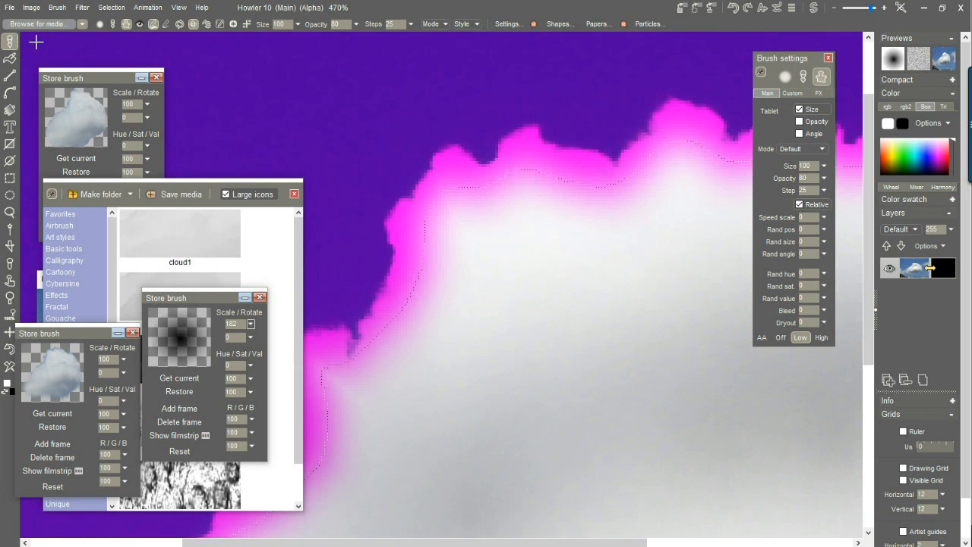
Store a copy of the painted image, place it below the stored cloud brush, and close the stored airbrush panel
left_click(32, 7)
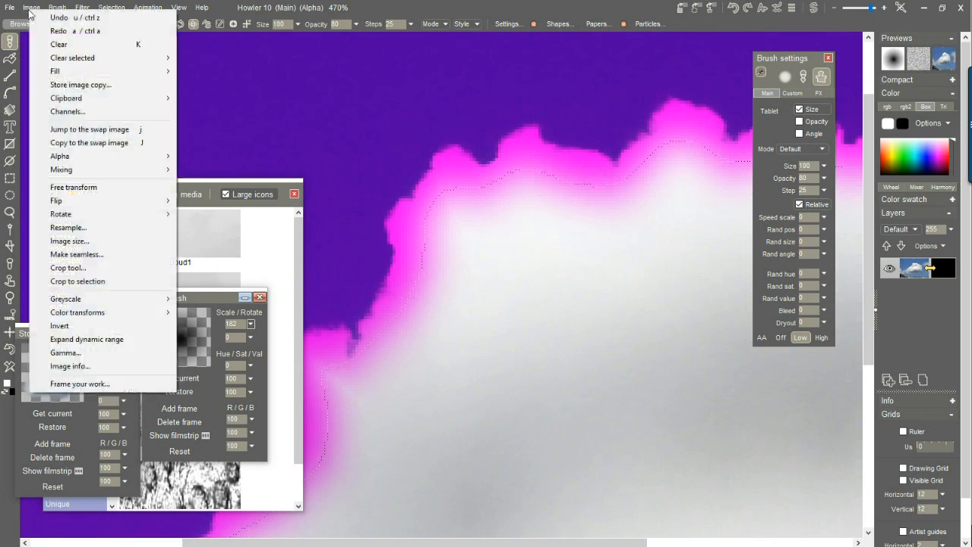
left_click(68, 85)
left_click_drag(754, 306, 56, 444)
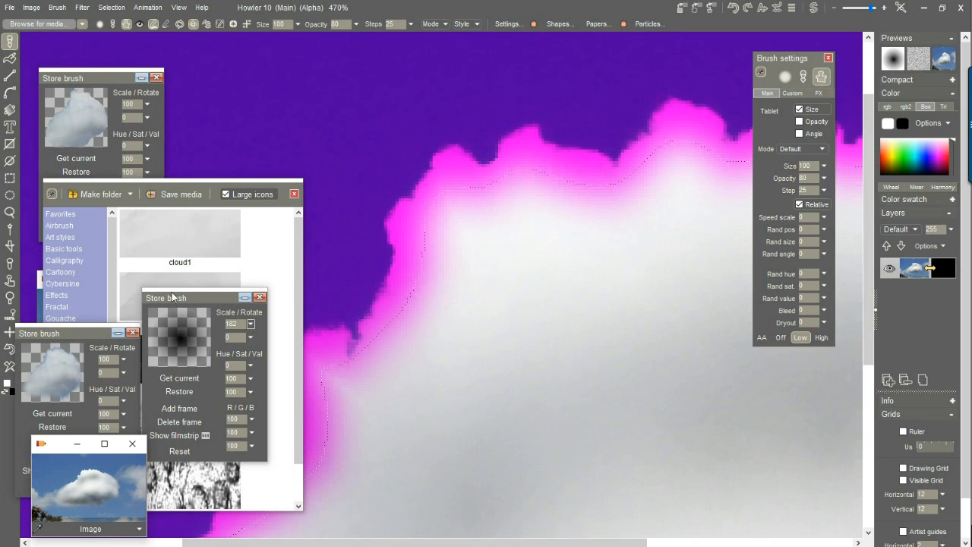
left_click(260, 297)
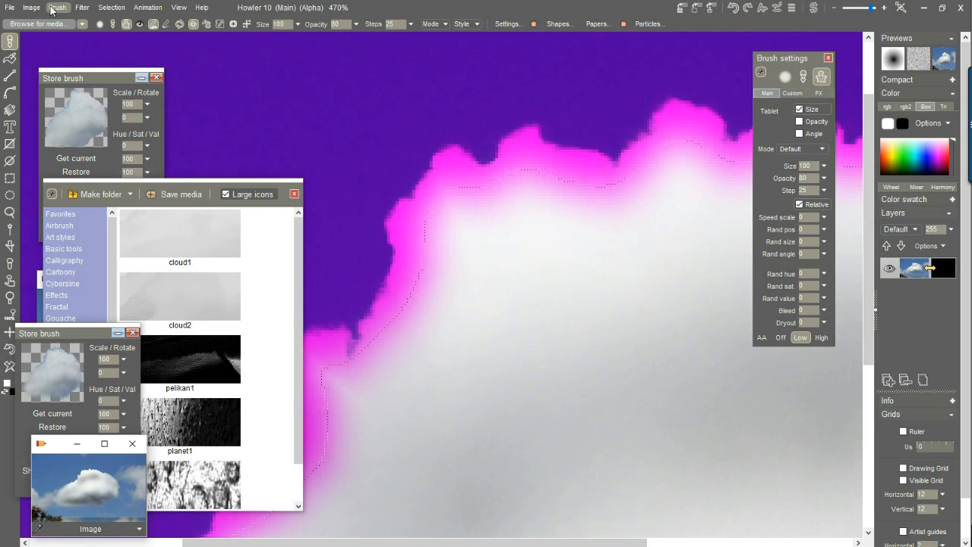
Choose the Blobby 50 paint-on-alpha brush, try it along the selection's upper-left edge, and undo the stroke
left_click(82, 24)
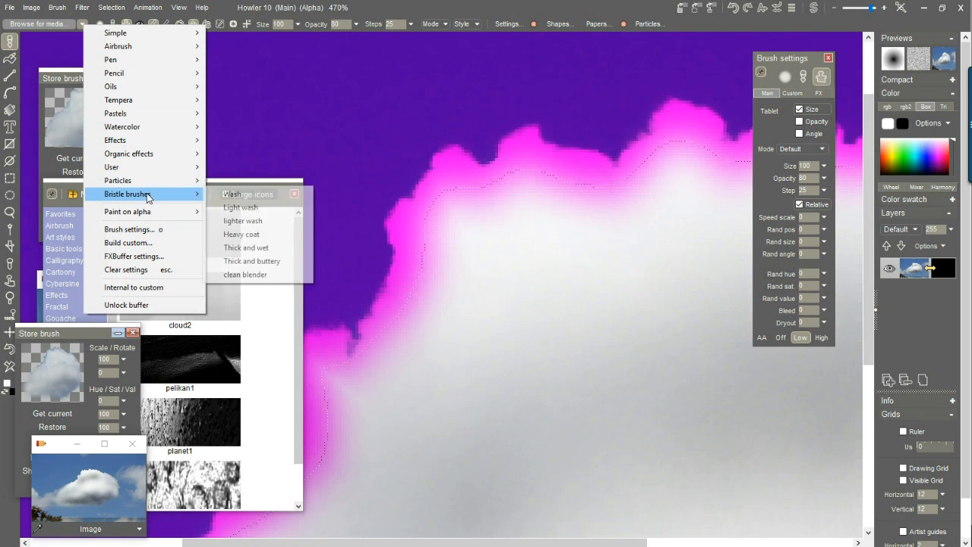
mouse_move(145, 216)
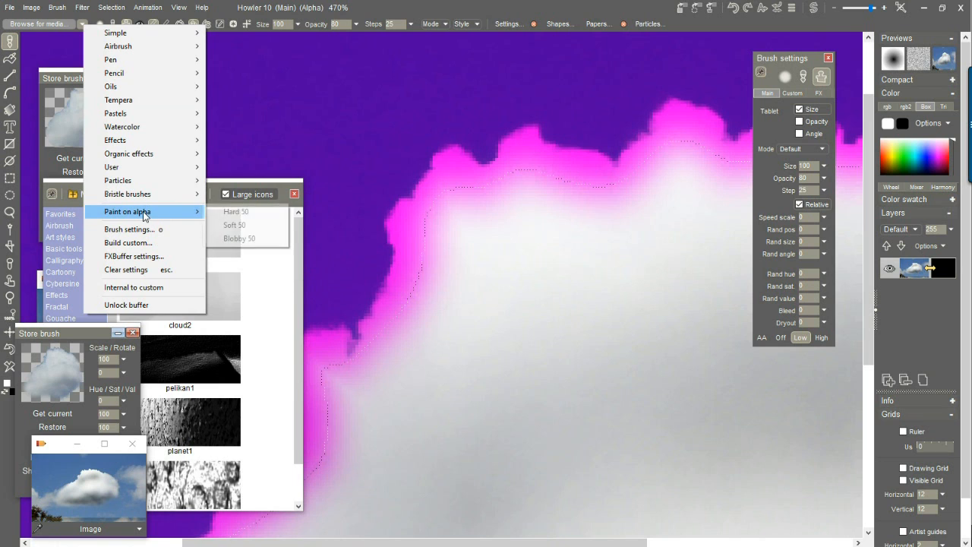
left_click(239, 238)
mouse_move(468, 245)
left_mouse_down()
mouse_move(436, 235)
mouse_move(464, 264)
left_mouse_up()
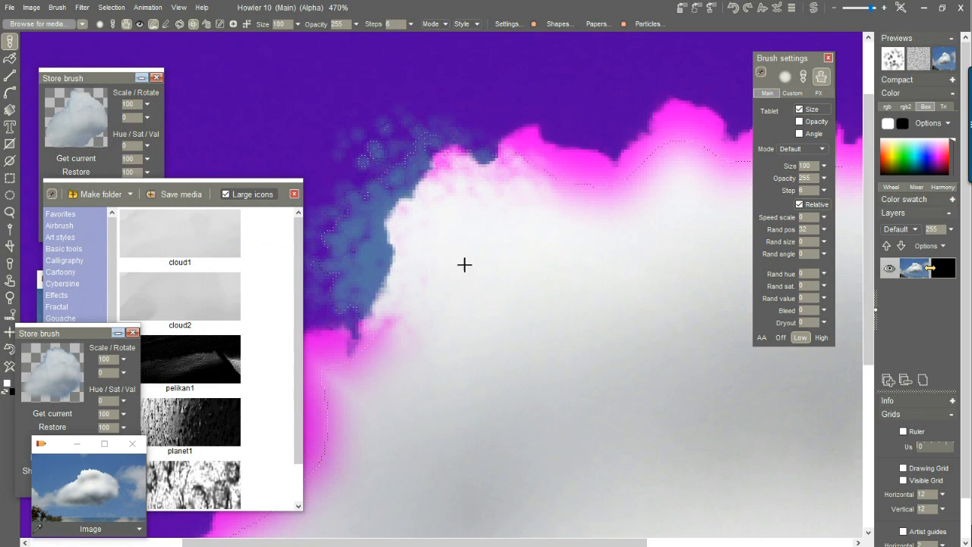
left_click(7, 350)
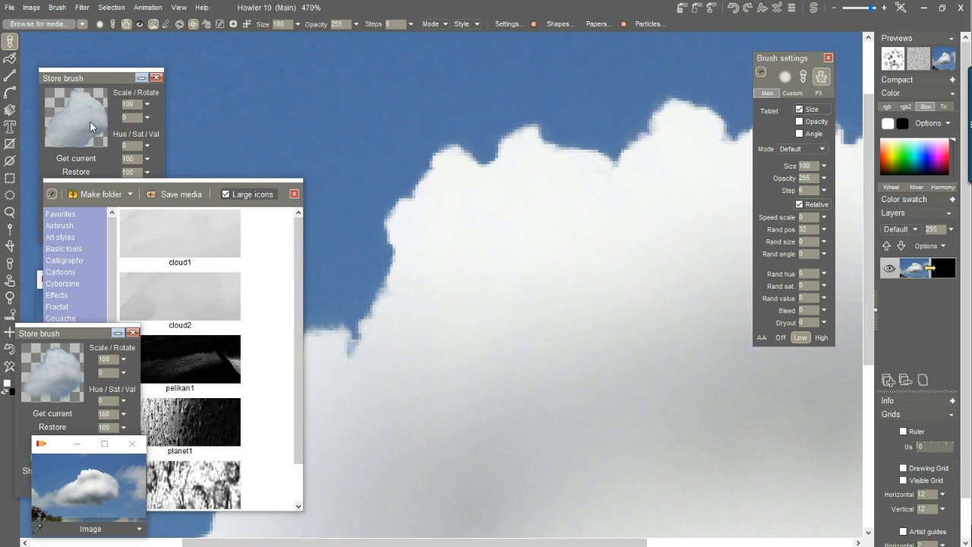
Set the brush size to 52 and its random position to 5, and undo the selection shrink
left_click(296, 24)
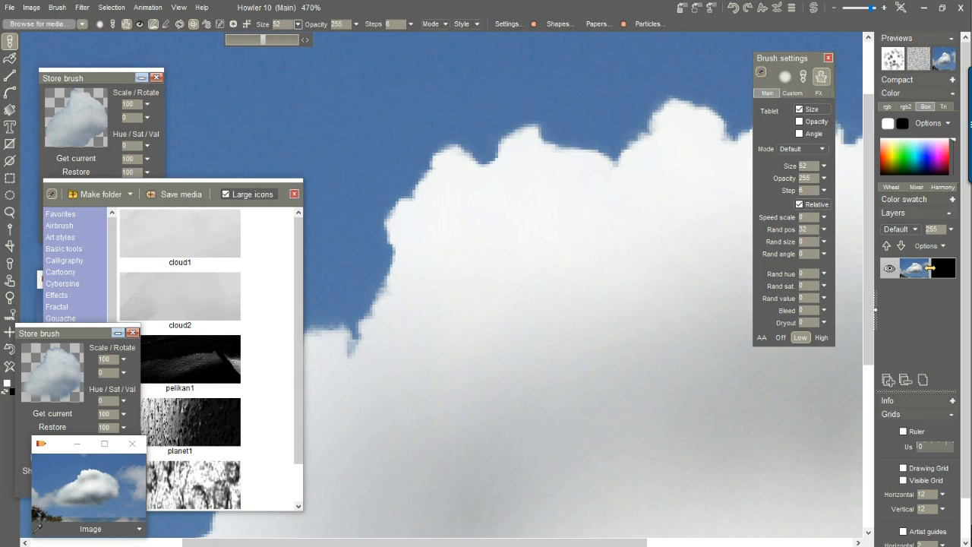
left_click(811, 229)
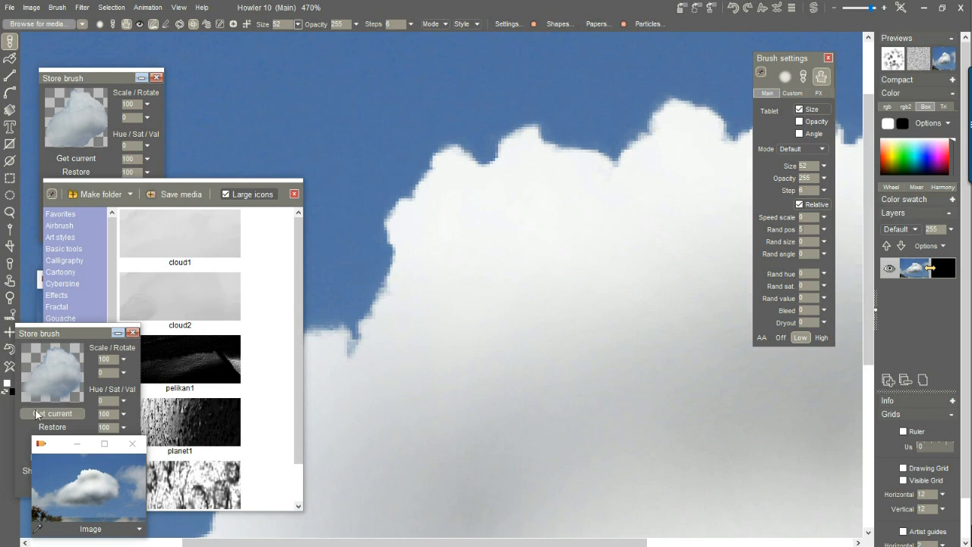
left_click(9, 349)
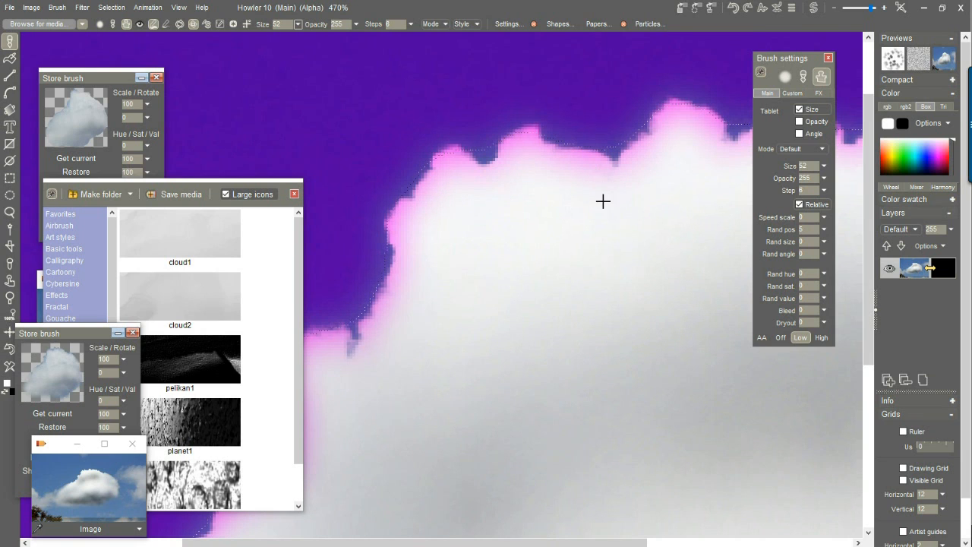
left_click(9, 350)
left_click(9, 350)
Shrink the blurred selection inward from the cloud's edge again
left_click(105, 9)
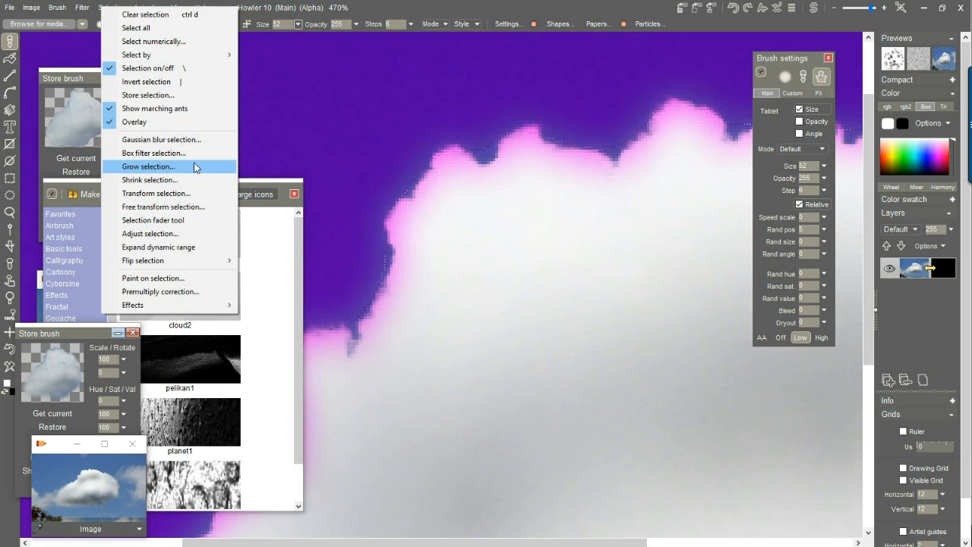
left_click(150, 180)
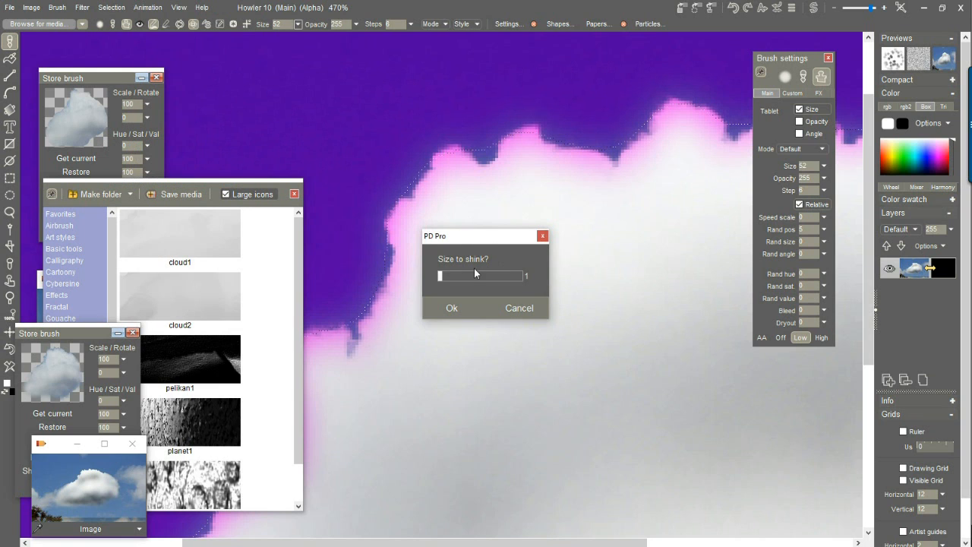
left_click(453, 308)
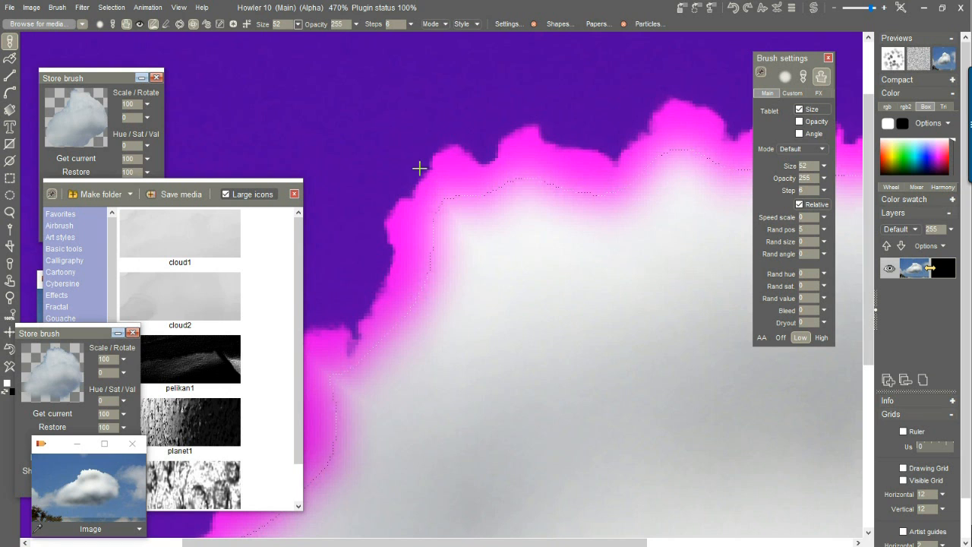
scroll(423, 167, "up", 3)
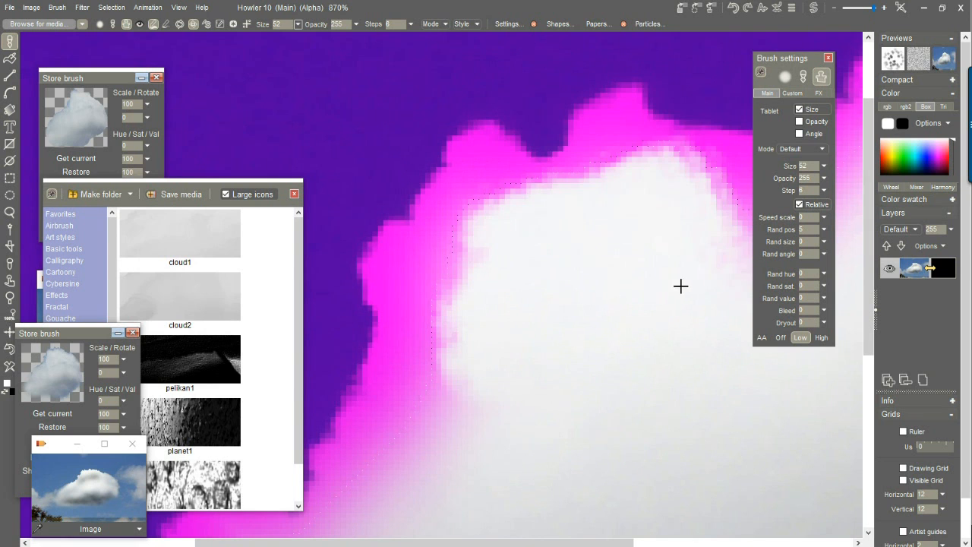
Paint blobby bumps into the mask edge along the cloud's upper-left side and across its peak
mouse_move(524, 471)
left_mouse_down()
mouse_move(501, 326)
mouse_move(560, 236)
left_mouse_up()
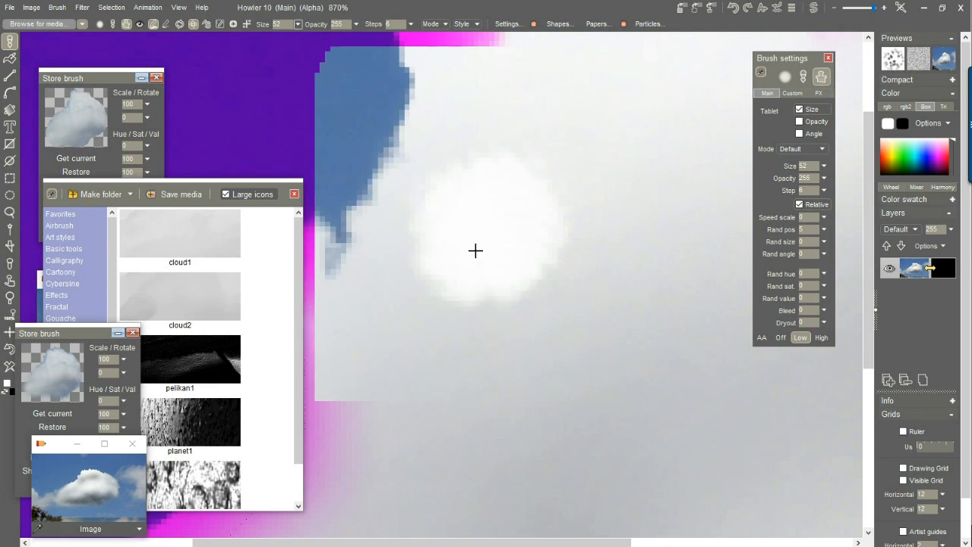
scroll(610, 274, "up", 2)
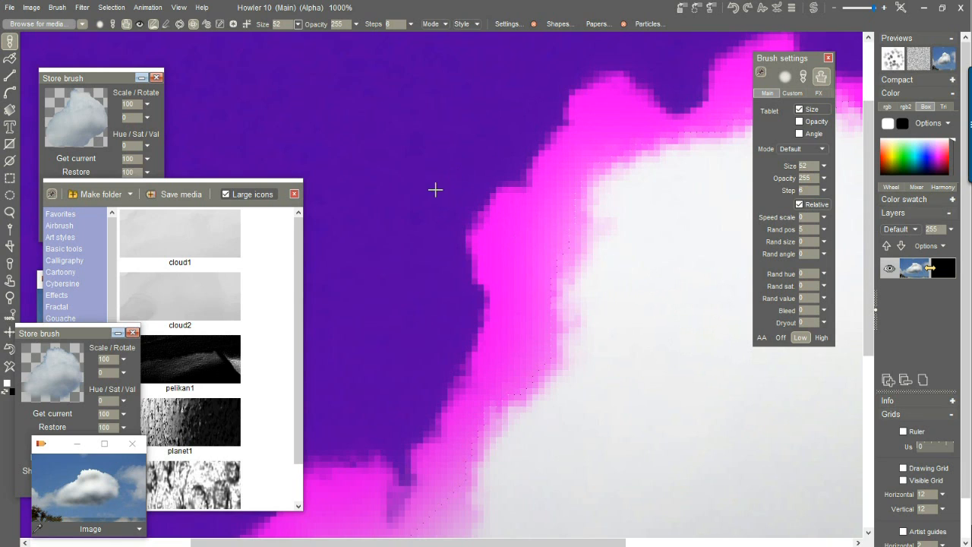
left_click_drag(696, 289, 310, 390)
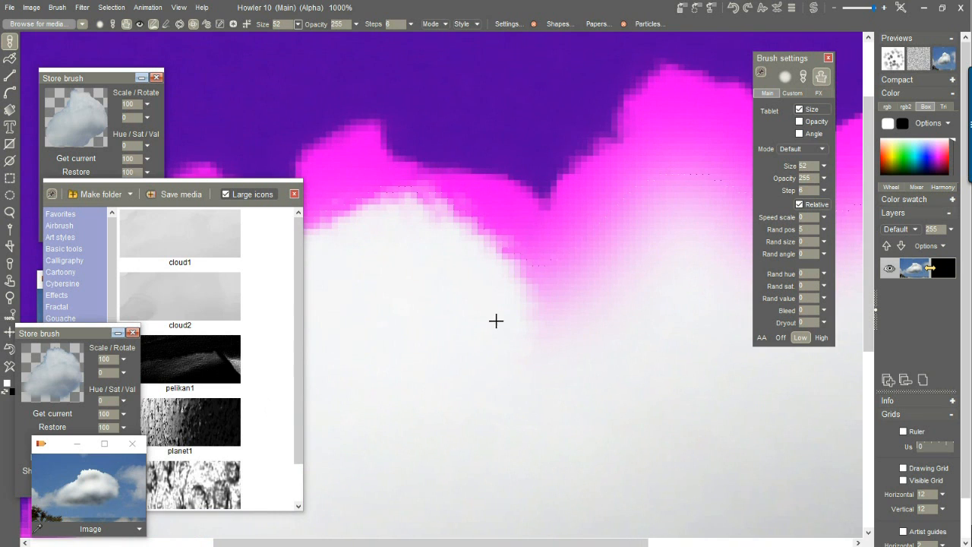
left_click_drag(673, 262, 458, 329)
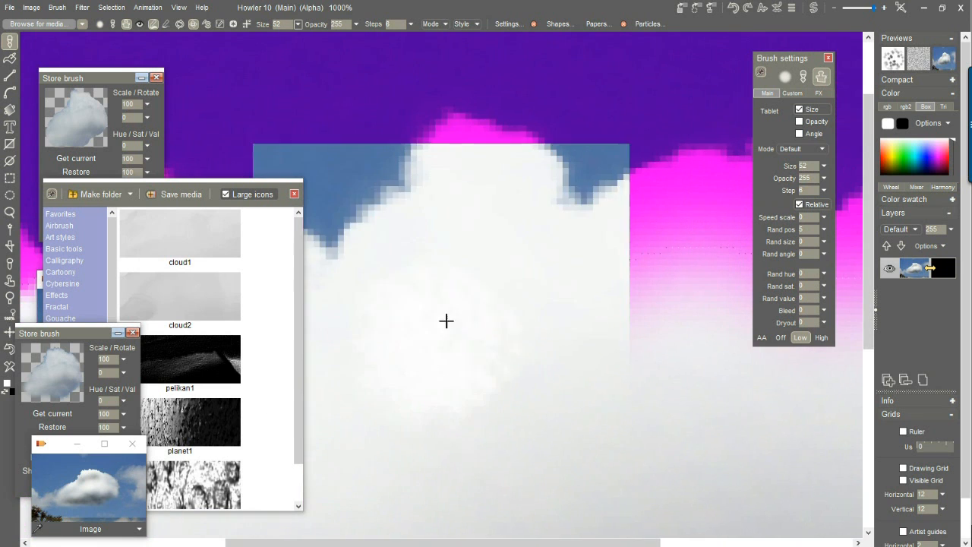
mouse_move(577, 355)
left_mouse_down()
mouse_move(651, 306)
mouse_move(660, 339)
mouse_move(532, 339)
mouse_move(563, 313)
mouse_move(653, 351)
left_mouse_up()
mouse_move(679, 409)
left_mouse_down()
mouse_move(497, 399)
mouse_move(457, 413)
left_mouse_up()
left_click_drag(729, 378, 471, 355)
left_click_drag(416, 304, 565, 394)
left_click_drag(550, 338, 674, 409)
left_click_drag(588, 415, 447, 227)
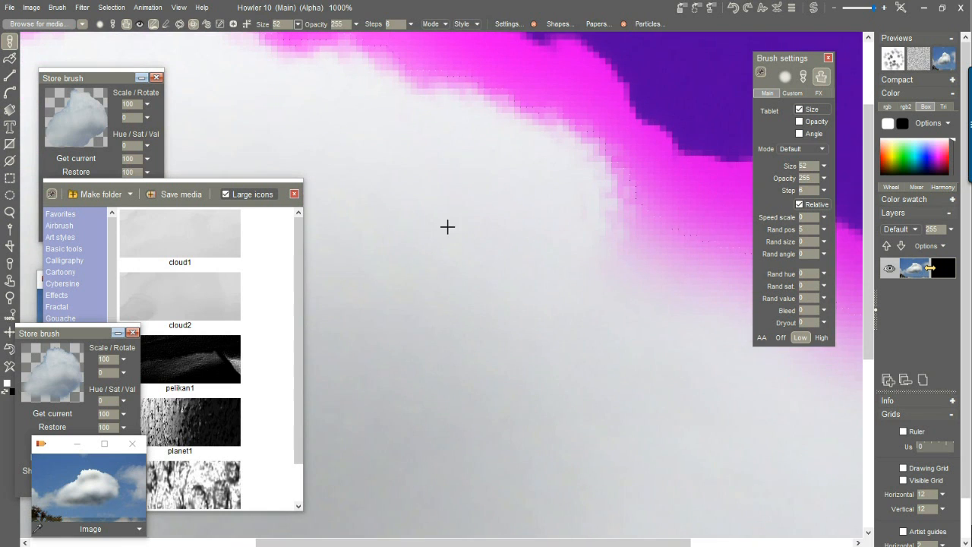
Continue the blobby mask edge down the slope from the cloud's peak to its upper-right shoulder
left_click_drag(705, 330, 524, 279)
mouse_move(697, 377)
left_mouse_down()
mouse_move(621, 347)
mouse_move(414, 312)
left_mouse_up()
mouse_move(637, 373)
left_mouse_down()
mouse_move(556, 343)
mouse_move(558, 385)
left_mouse_up()
mouse_move(629, 343)
left_mouse_down()
mouse_move(475, 364)
mouse_move(529, 349)
mouse_move(597, 422)
left_mouse_up()
mouse_move(682, 429)
left_mouse_down()
mouse_move(587, 440)
mouse_move(566, 402)
mouse_move(432, 341)
left_mouse_up()
mouse_move(637, 432)
left_mouse_down()
mouse_move(580, 334)
mouse_move(524, 380)
left_mouse_up()
left_click_drag(611, 319, 600, 372)
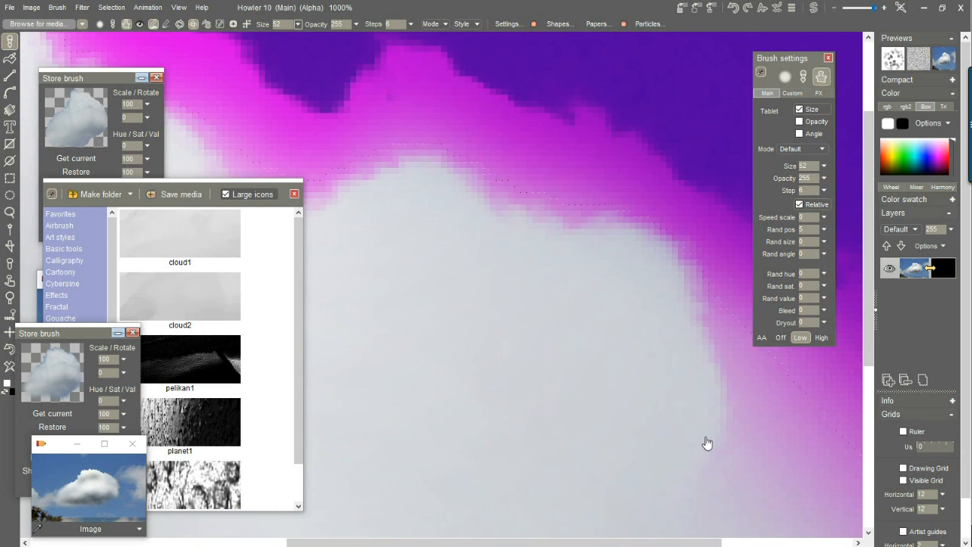
left_click_drag(705, 443, 488, 337)
left_click_drag(543, 413, 453, 304)
left_click_drag(634, 419, 555, 360)
left_click_drag(542, 308, 445, 268)
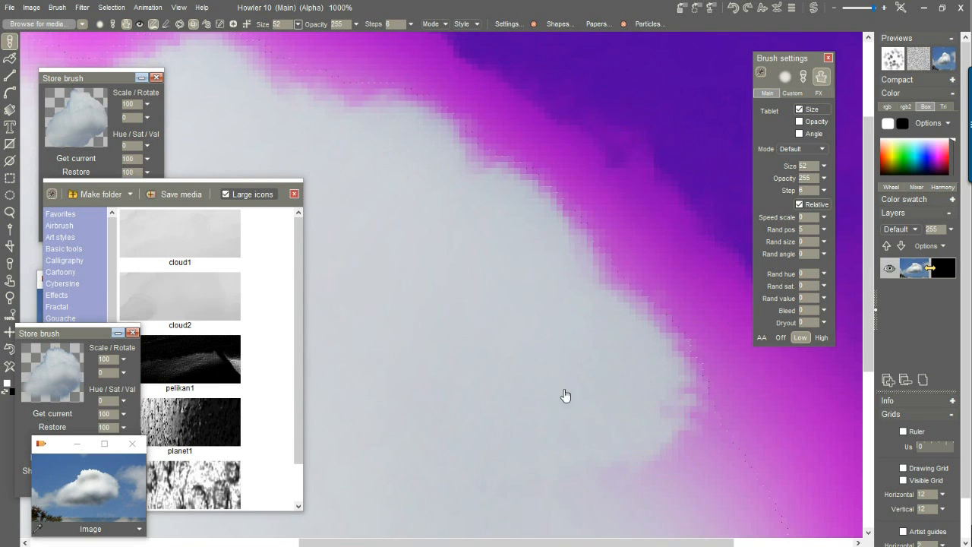
Add blobby bumps to the mask edge around the cloud's upper-right bulge
left_click_drag(592, 501, 509, 365)
left_click_drag(535, 443, 474, 349)
mouse_move(561, 463)
left_mouse_down()
mouse_move(551, 402)
mouse_move(528, 385)
left_mouse_up()
left_click_drag(507, 484, 506, 291)
left_click_drag(635, 389, 555, 300)
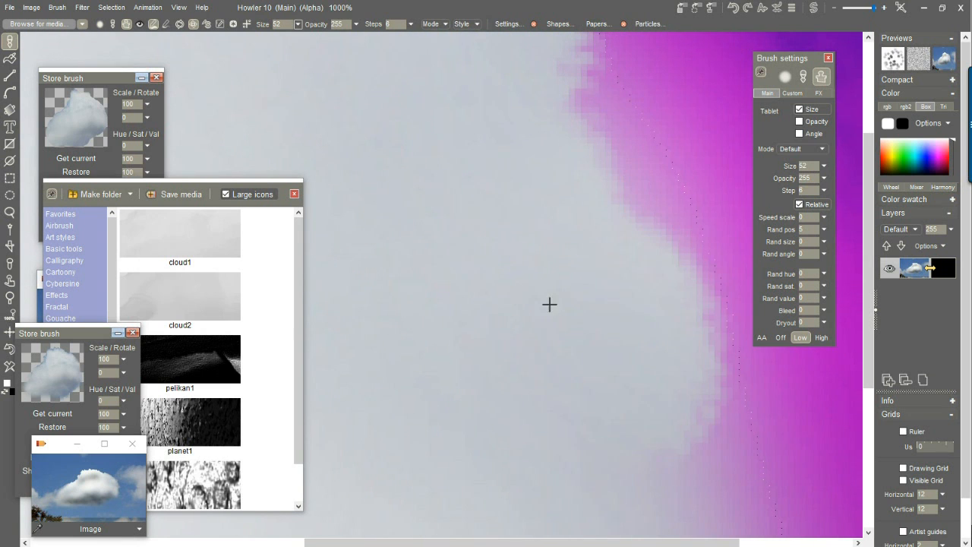
left_click_drag(617, 287, 581, 243)
mouse_move(516, 382)
left_mouse_down()
mouse_move(445, 191)
mouse_move(427, 182)
left_mouse_up()
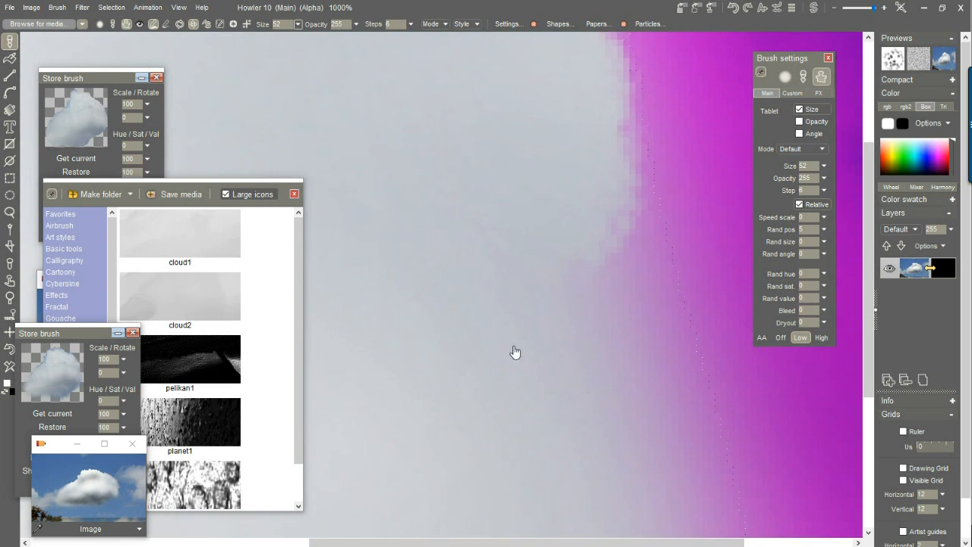
Extend the blobby mask edge down the cloud's right side and bring the whole cloud into view
left_click_drag(508, 347, 532, 287)
left_click_drag(525, 143, 534, 345)
left_click_drag(568, 140, 579, 214)
left_click_drag(608, 382, 483, 270)
left_click_drag(589, 508, 548, 275)
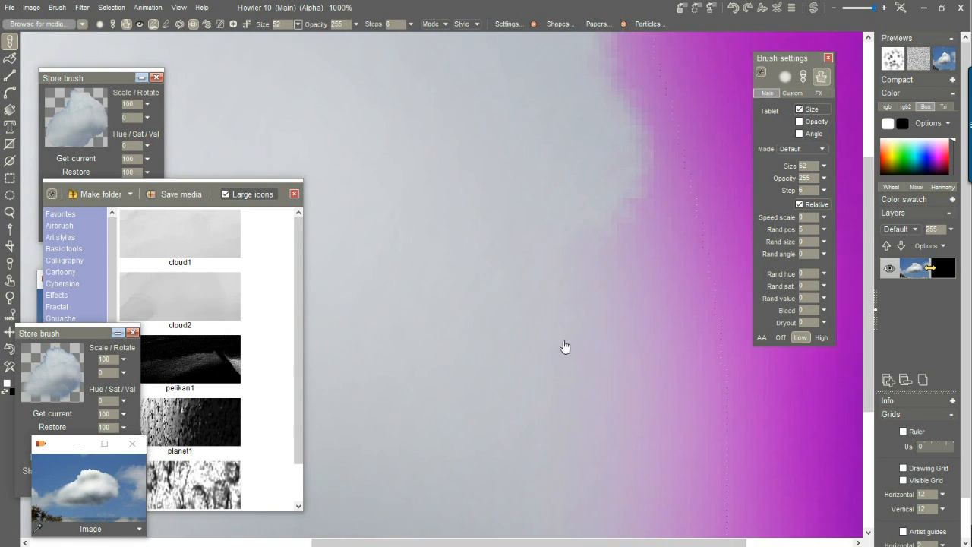
left_click_drag(570, 360, 528, 235)
left_click_drag(519, 269, 540, 357)
left_click_drag(654, 363, 547, 232)
left_click_drag(591, 176, 572, 286)
left_click_drag(645, 369, 586, 397)
scroll(607, 258, "down", 3)
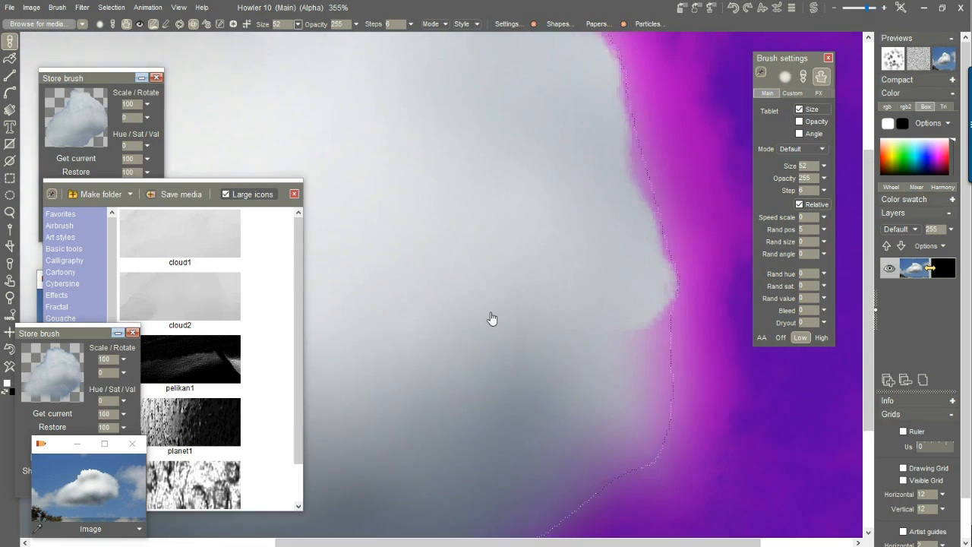
scroll(492, 318, "down", 2)
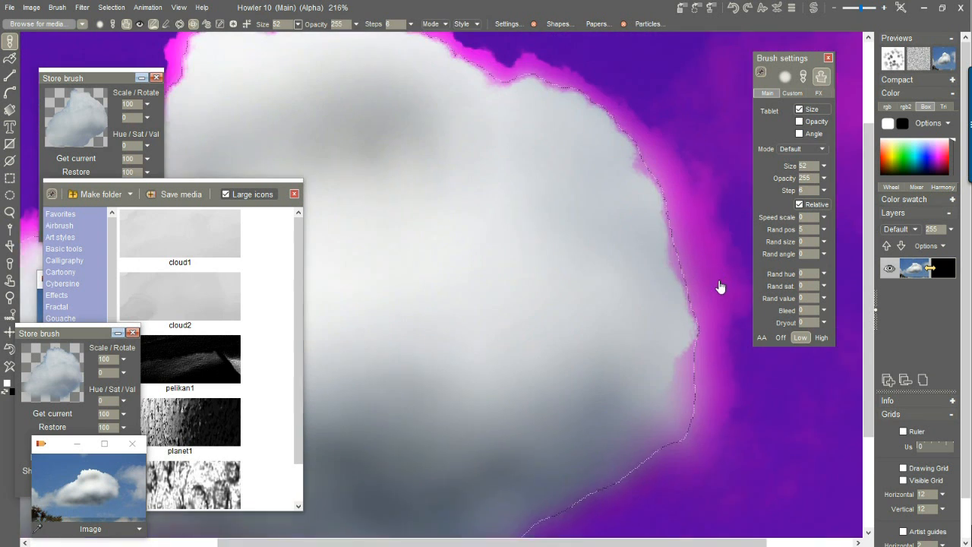
scroll(597, 286, "down", 4)
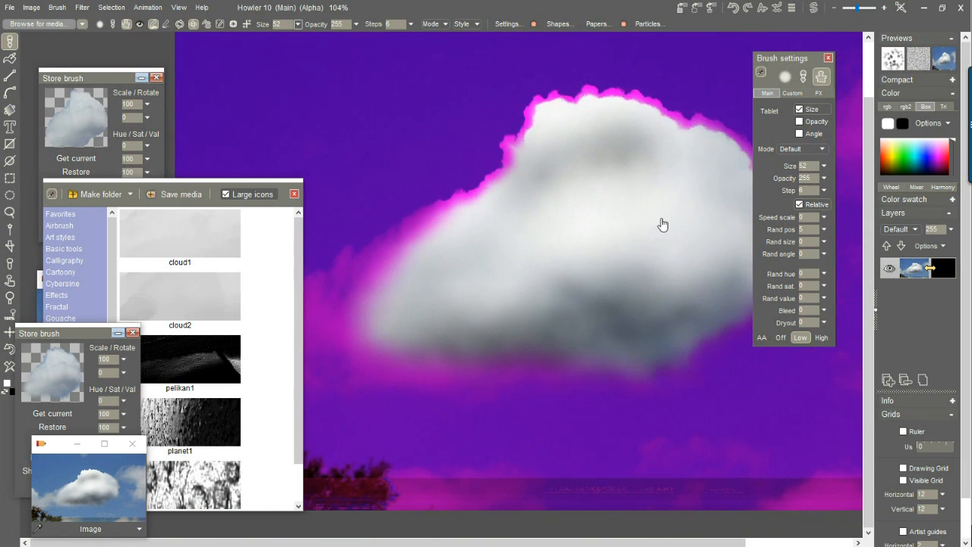
left_click_drag(663, 224, 650, 230)
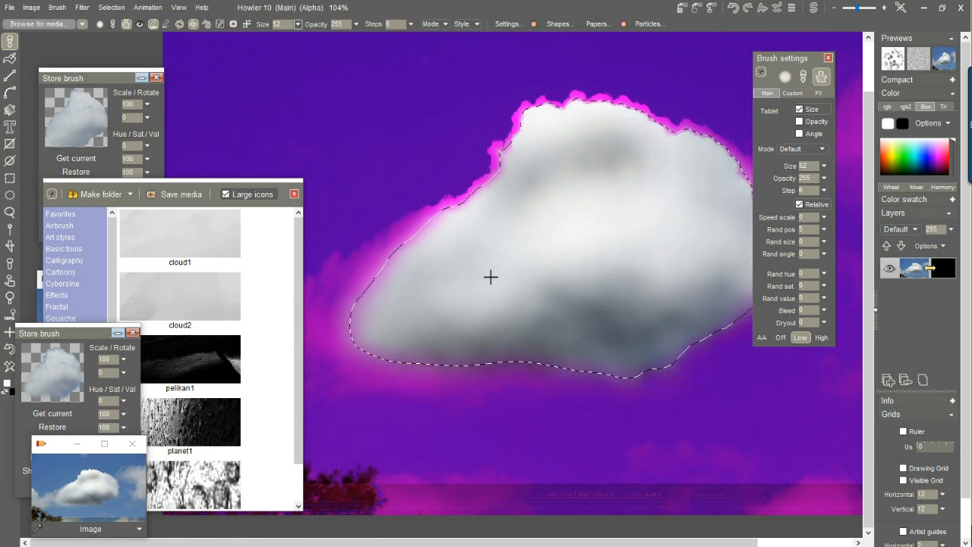
left_click_drag(607, 240, 551, 250)
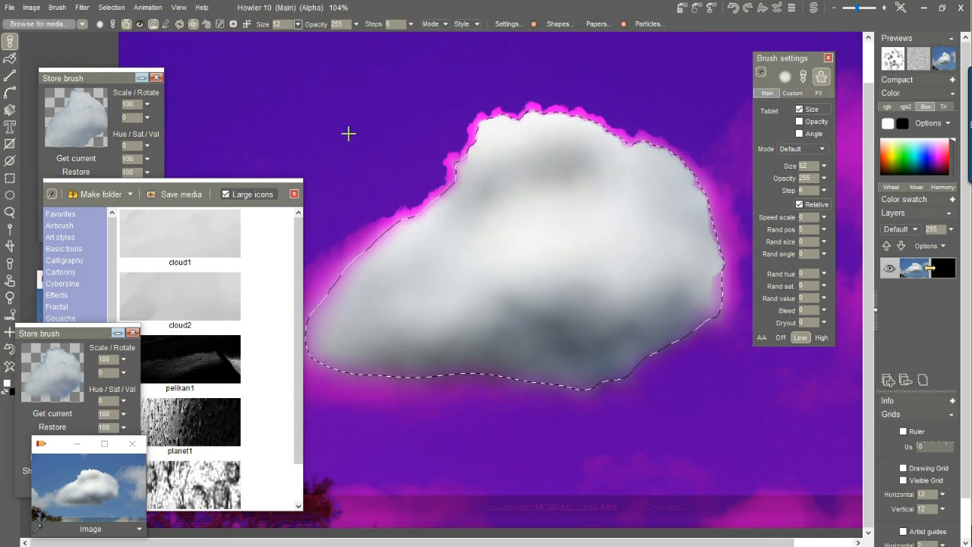
Use the reshaped masked cloud as a brush, store a copy of it, and place the stored brush panel beside the canvas
left_click(57, 8)
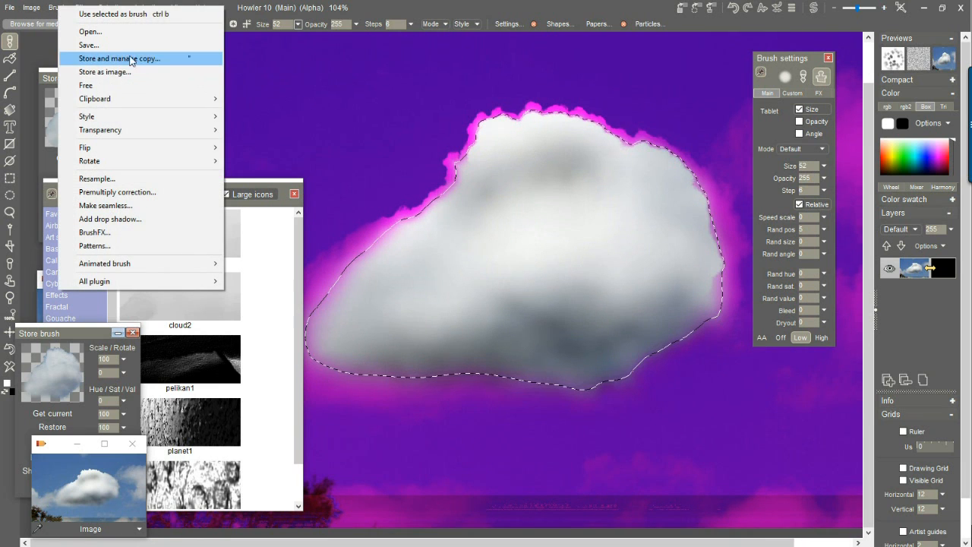
left_click(119, 15)
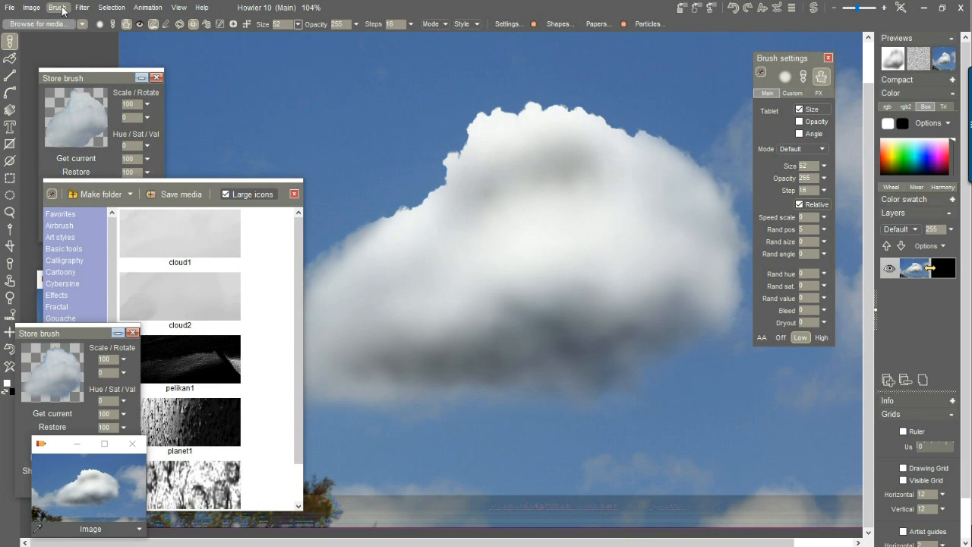
left_click(57, 8)
left_click(95, 60)
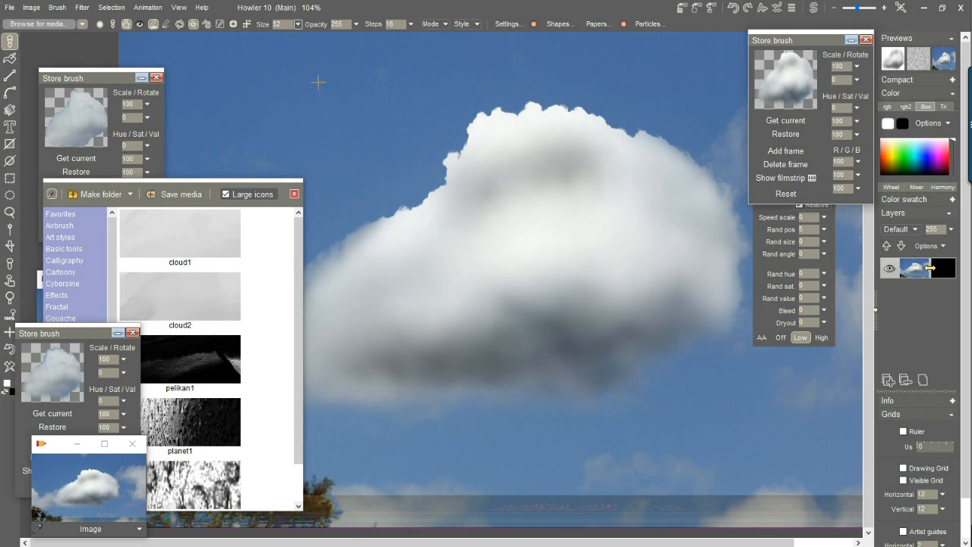
mouse_move(817, 40)
left_mouse_down()
mouse_move(787, 105)
mouse_move(825, 134)
mouse_move(872, 292)
left_mouse_up()
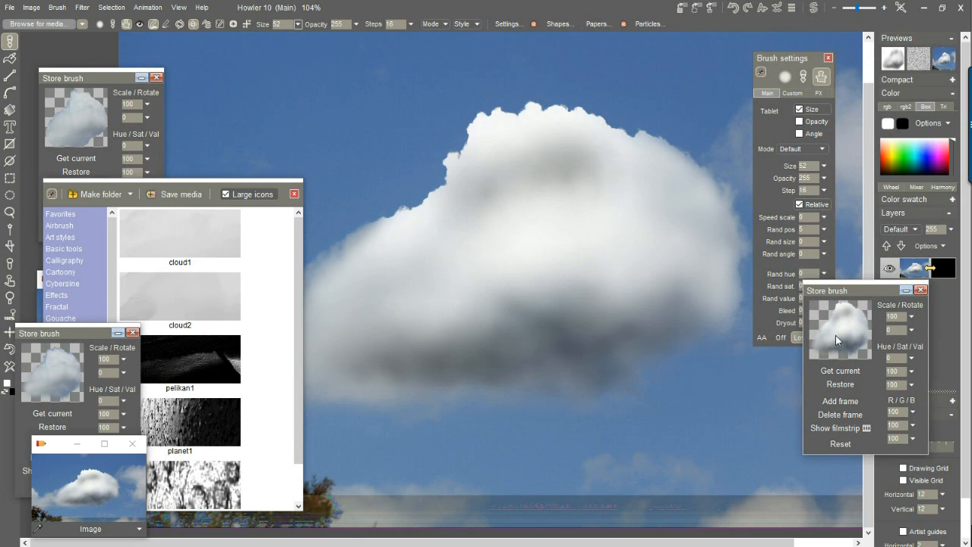
Try a stroke with the cloud brush, then disable its paint-on-alpha effect and move the brush settings off the canvas
mouse_move(373, 180)
left_mouse_down()
mouse_move(418, 200)
mouse_move(558, 221)
mouse_move(613, 329)
mouse_move(468, 385)
left_mouse_up()
key("k")
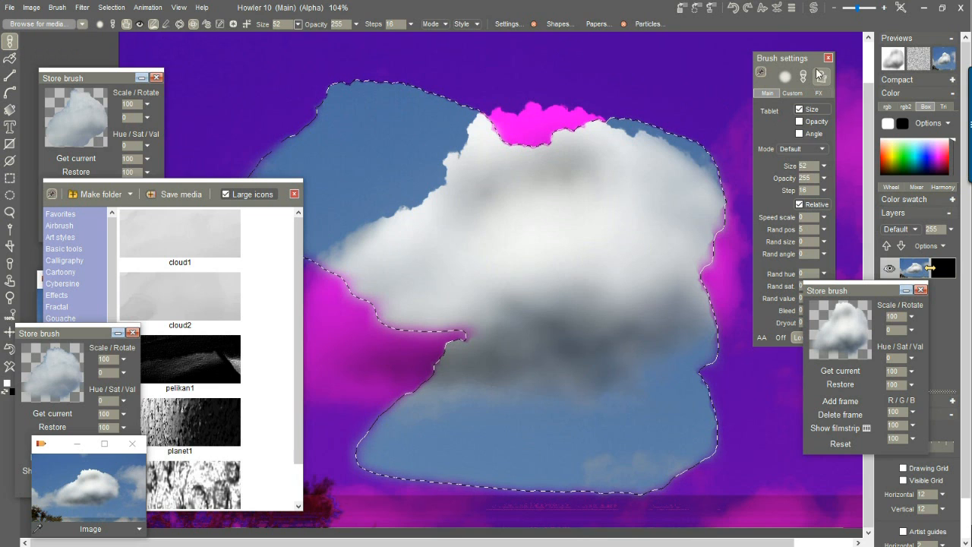
mouse_move(797, 58)
left_mouse_down()
mouse_move(640, 56)
mouse_move(689, 56)
left_mouse_up()
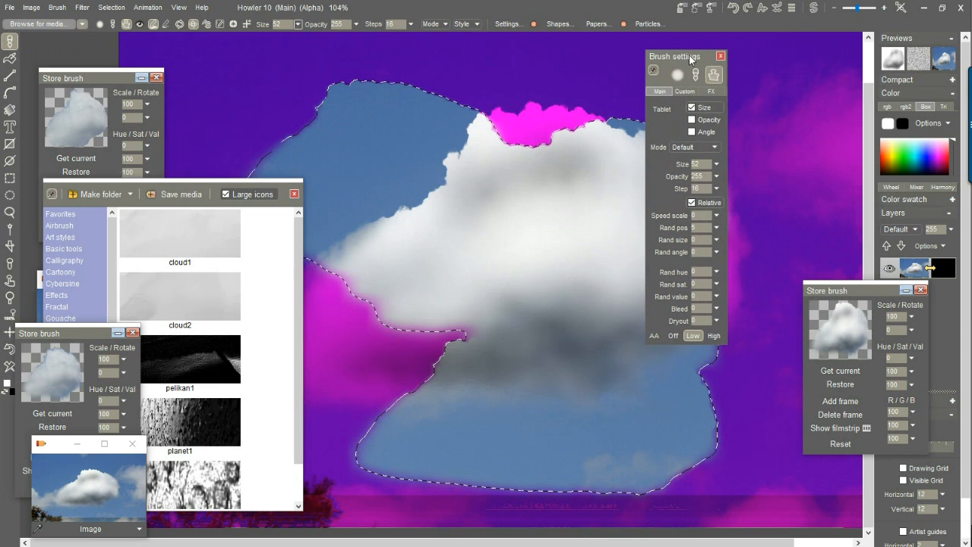
left_click(711, 91)
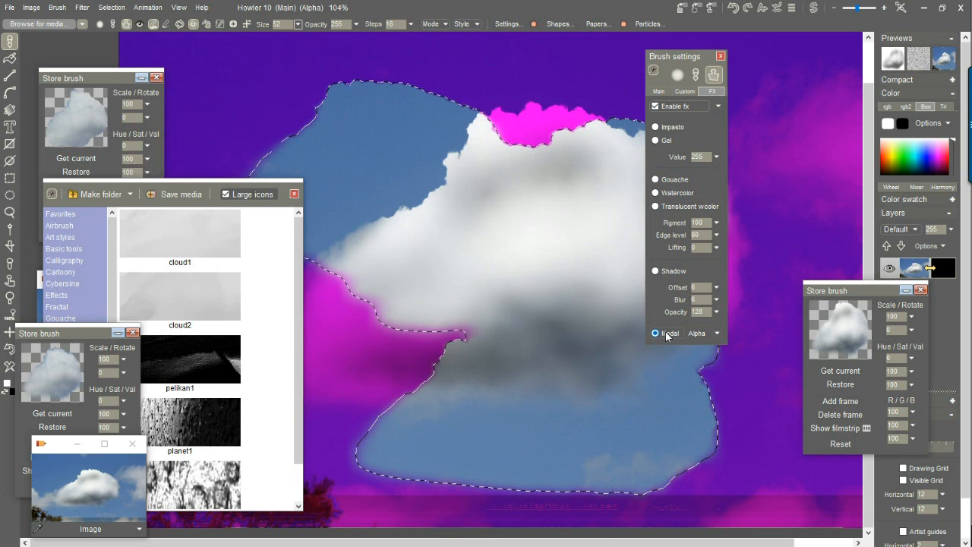
left_click(716, 334)
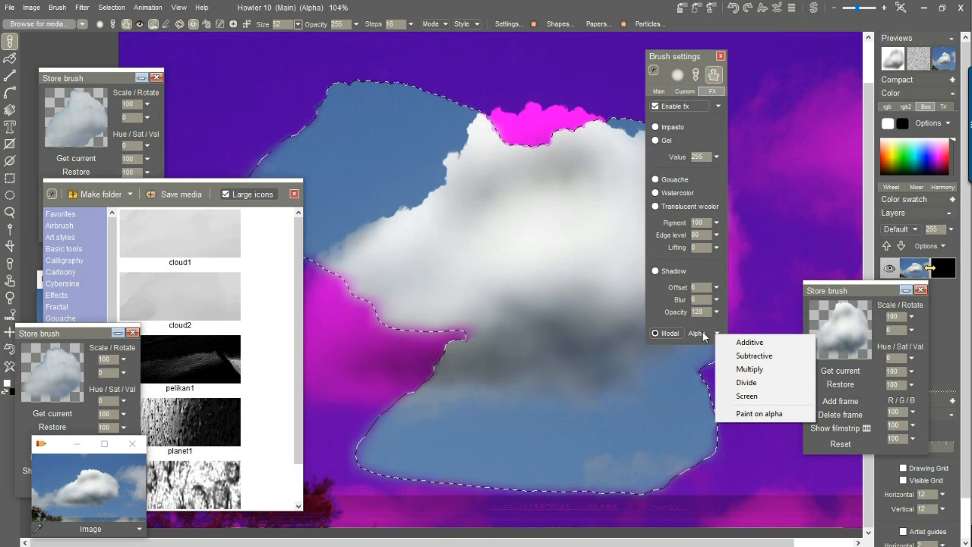
left_click(656, 107)
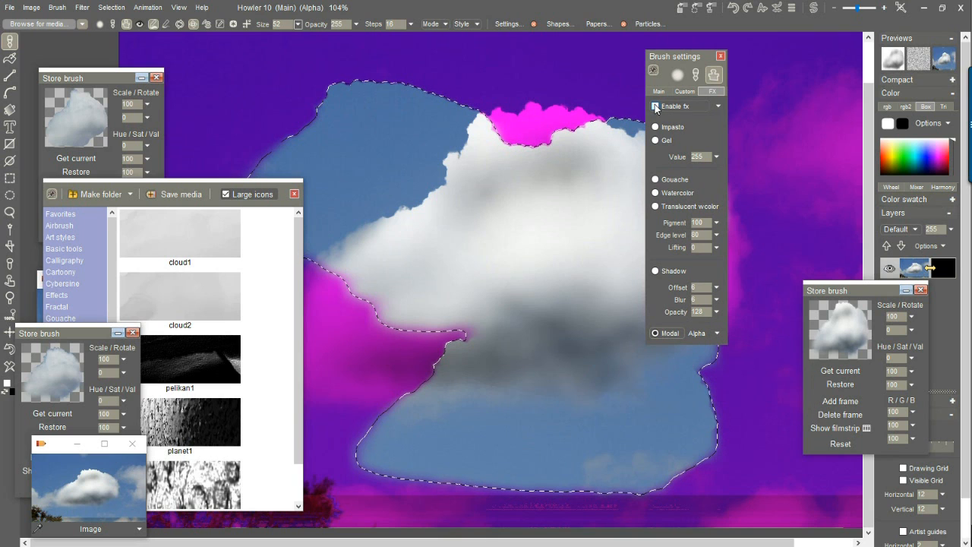
left_click_drag(681, 59, 862, 64)
Paint overlapping clouds inside the selected area with the new cloud brush
left_click(574, 261)
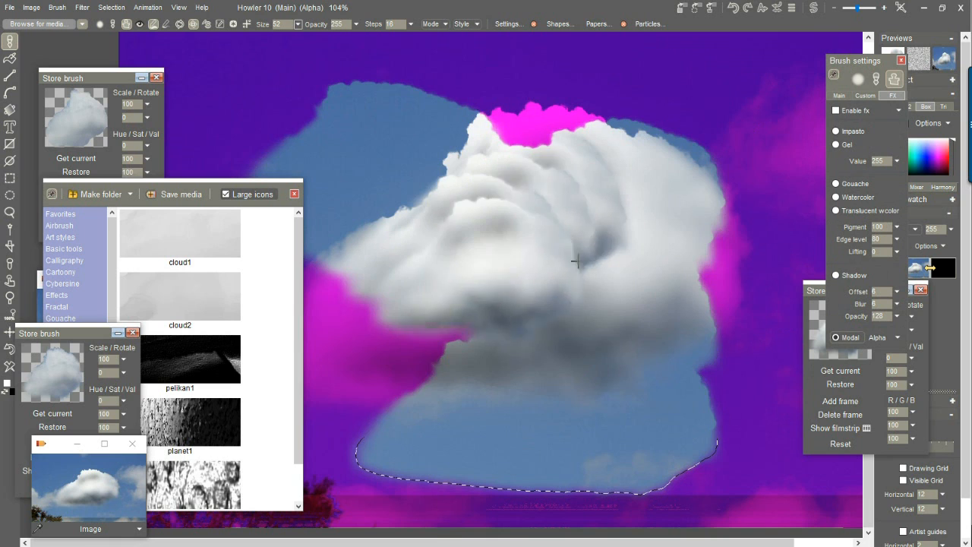
left_click(590, 336)
left_click(581, 373)
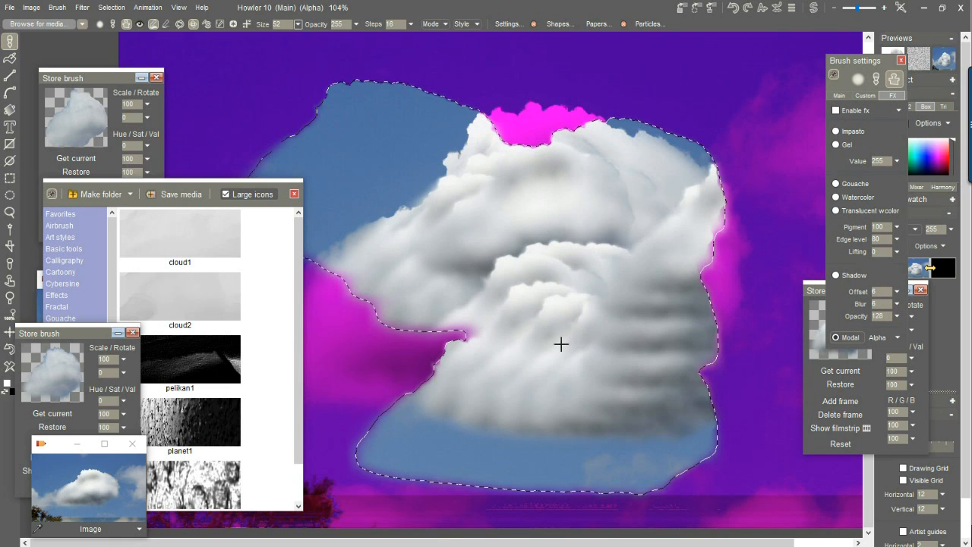
Clear the selection and paint more overlapping clouds across the upper sky and over the large cloud
left_click(111, 7)
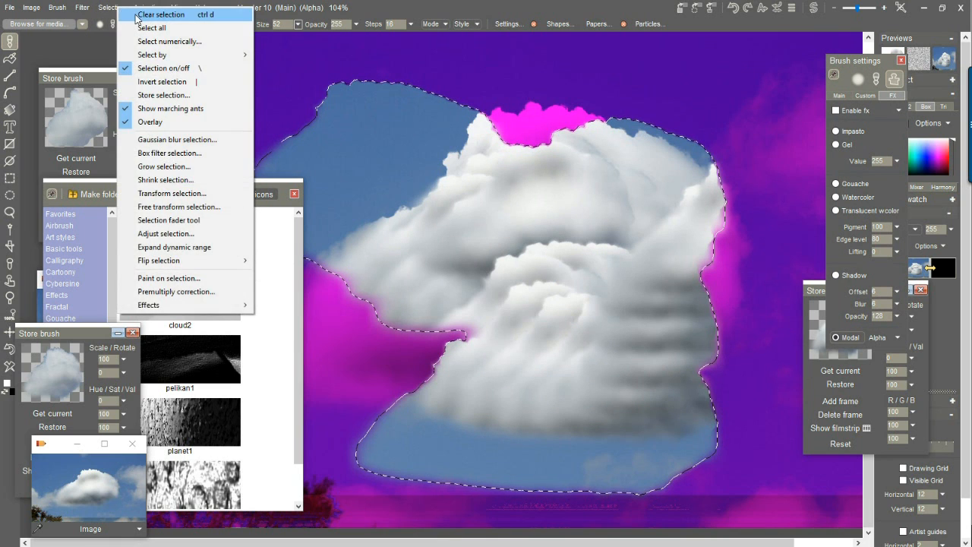
left_click(151, 12)
left_click_drag(427, 65, 632, 169)
mouse_move(560, 255)
left_mouse_down()
mouse_move(501, 306)
mouse_move(525, 346)
left_mouse_up()
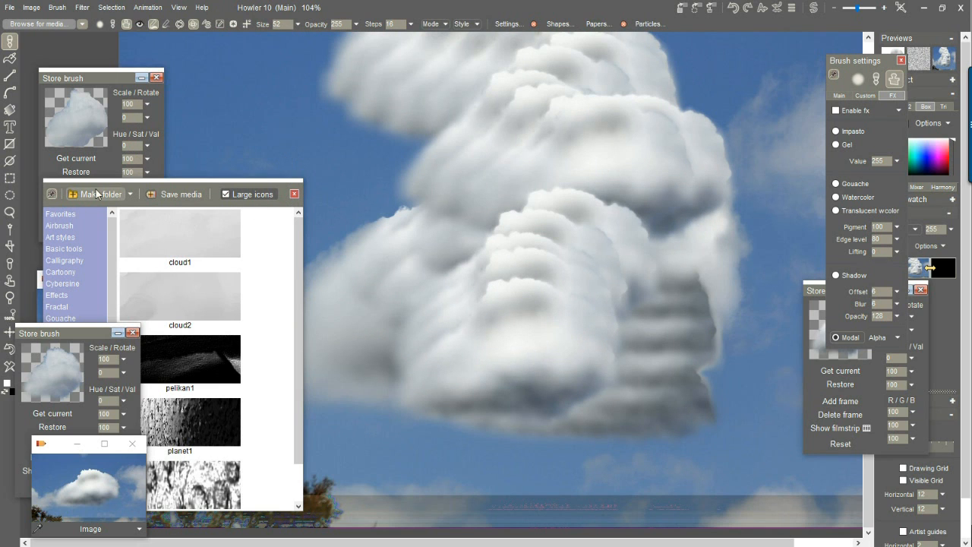
Save the cloud brush as media named cloud3 in the PS folder and move the media browser off the painting
left_click_drag(115, 188, 309, 103)
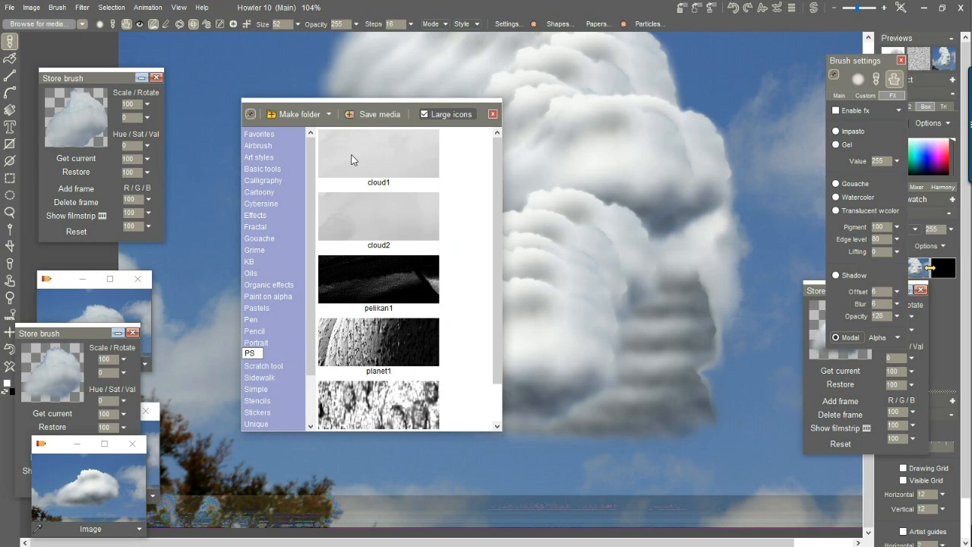
left_click(372, 112)
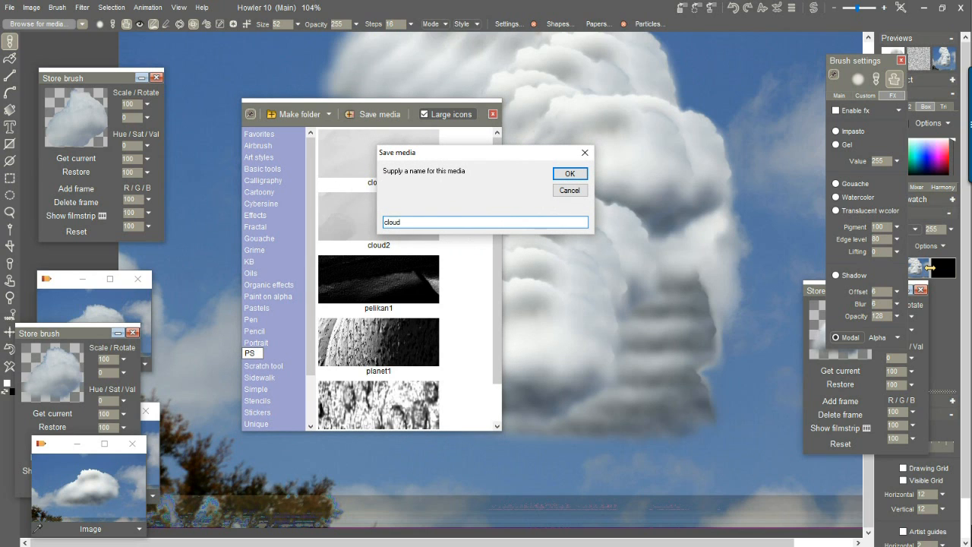
key("Return")
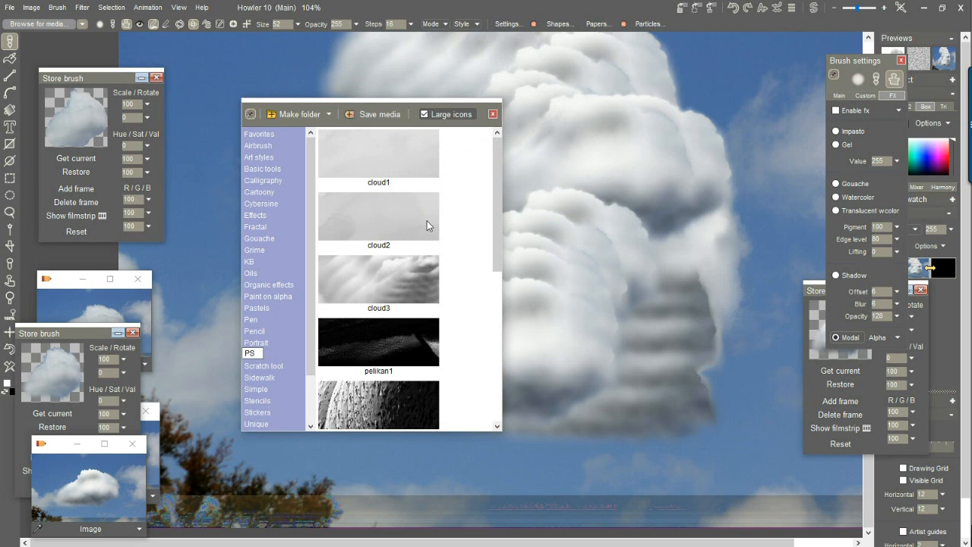
left_click_drag(317, 109, 88, 437)
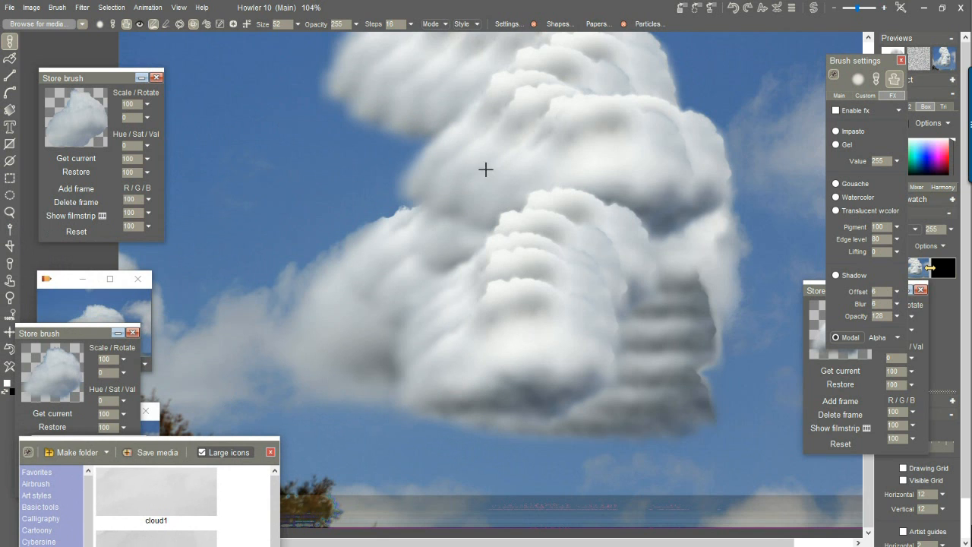
Fit the whole painting in view and close the brush settings and the newest stored cloud brush
scroll(564, 251, "down", 2)
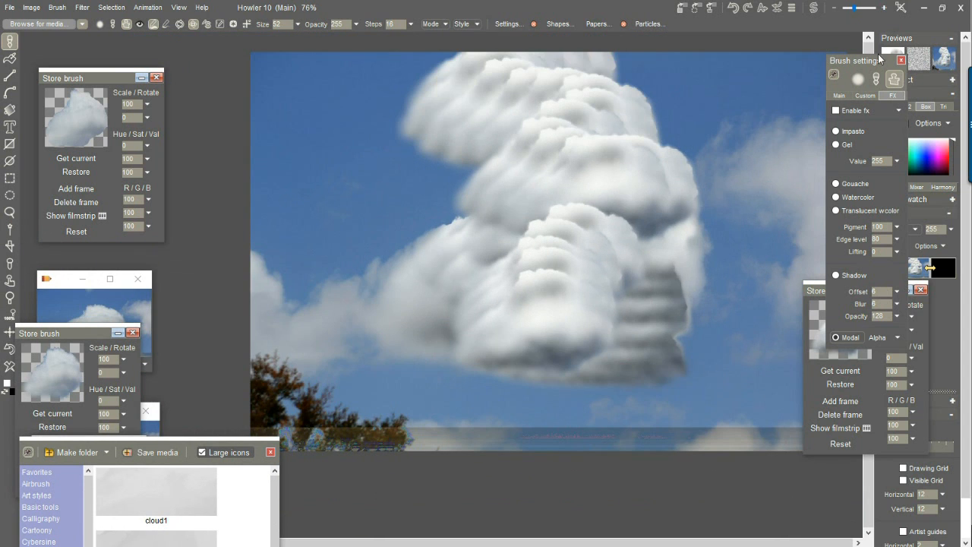
mouse_move(879, 55)
left_mouse_down()
mouse_move(796, 191)
mouse_move(890, 193)
left_mouse_up()
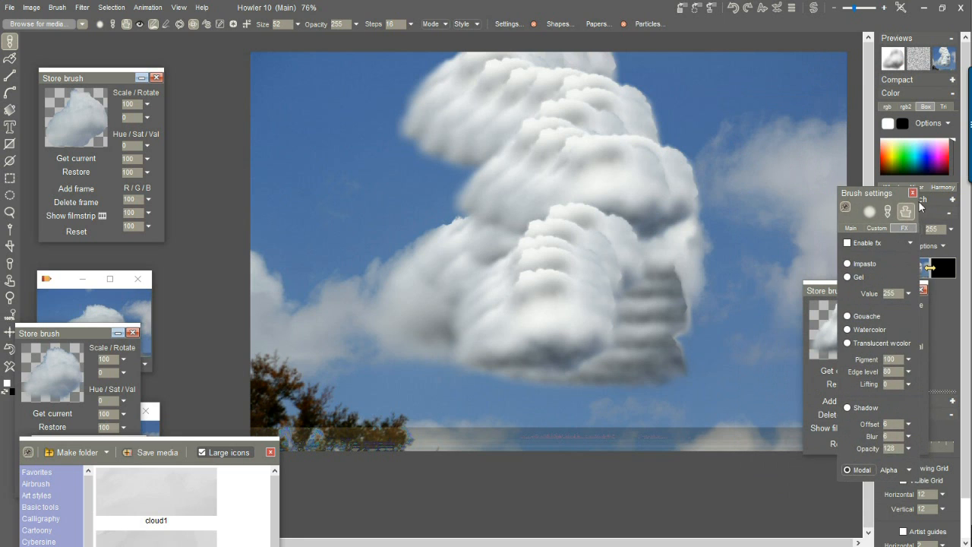
left_click(912, 193)
left_click_drag(885, 291, 885, 338)
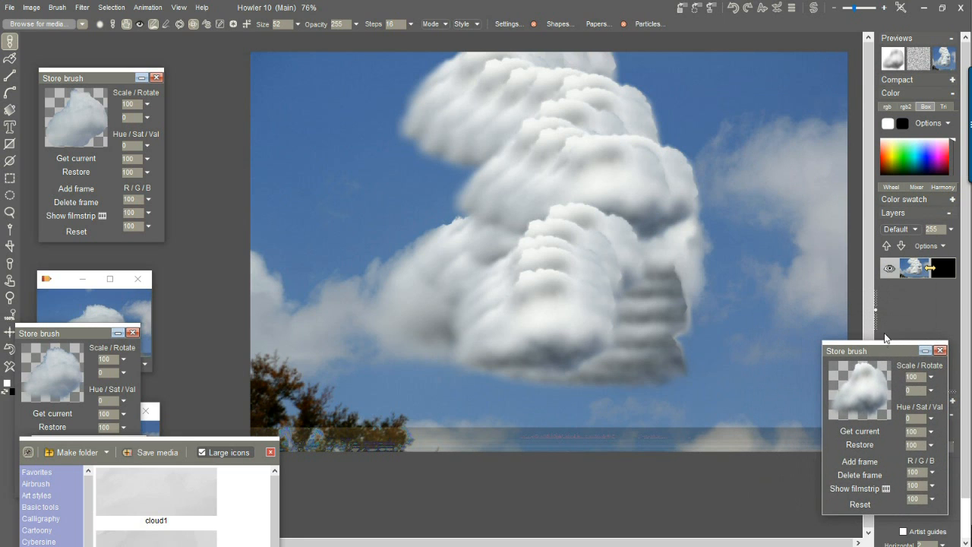
left_click(940, 351)
Fill the sky with layered cloud strokes using the new cloud brush
mouse_move(596, 281)
left_mouse_down()
mouse_move(719, 308)
mouse_move(710, 364)
left_mouse_up()
mouse_move(646, 215)
left_mouse_down()
mouse_move(483, 153)
mouse_move(425, 232)
mouse_move(435, 286)
left_mouse_up()
left_click_drag(729, 325, 677, 319)
left_click_drag(714, 230, 460, 247)
mouse_move(369, 302)
left_mouse_down()
mouse_move(332, 167)
mouse_move(466, 197)
mouse_move(360, 109)
mouse_move(633, 154)
left_mouse_up()
left_click(581, 148)
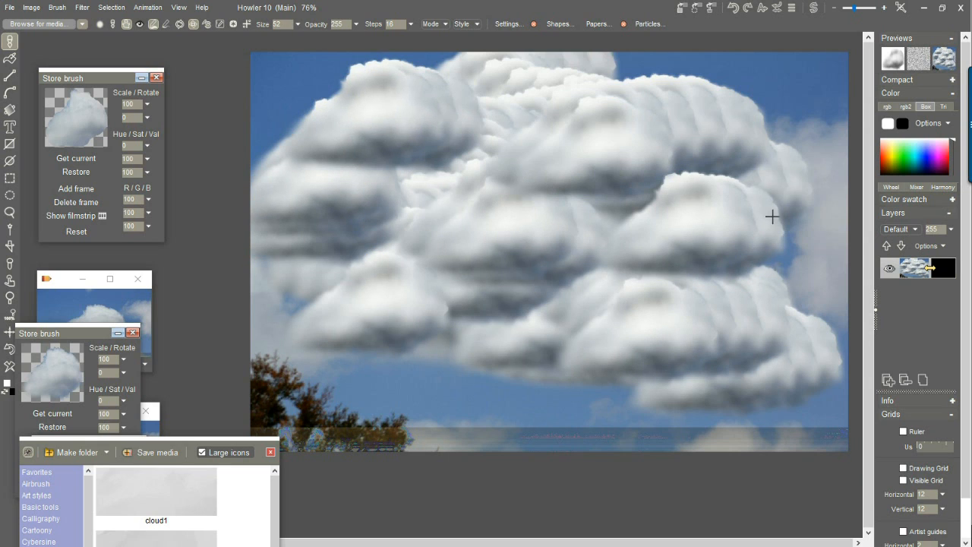